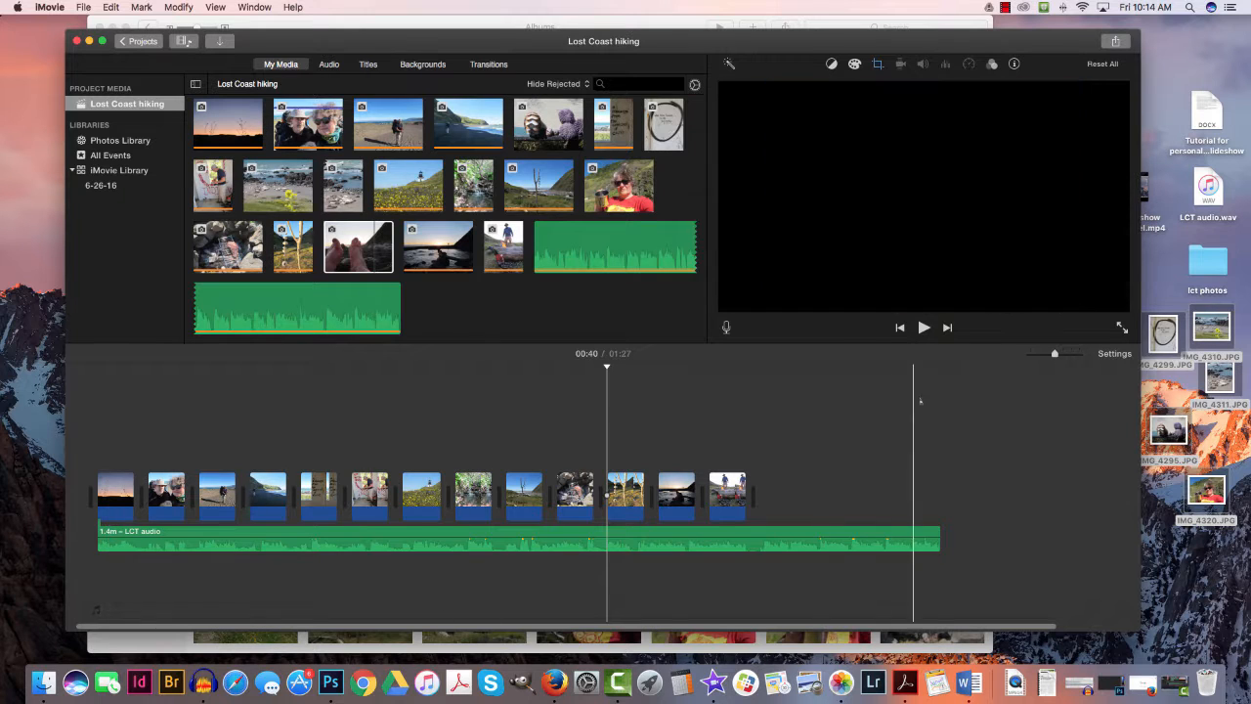
Open the lct photos folder on the desktop, review the numbered order of its photos, and close the folder
left_click(1208, 262)
double_click(1208, 262)
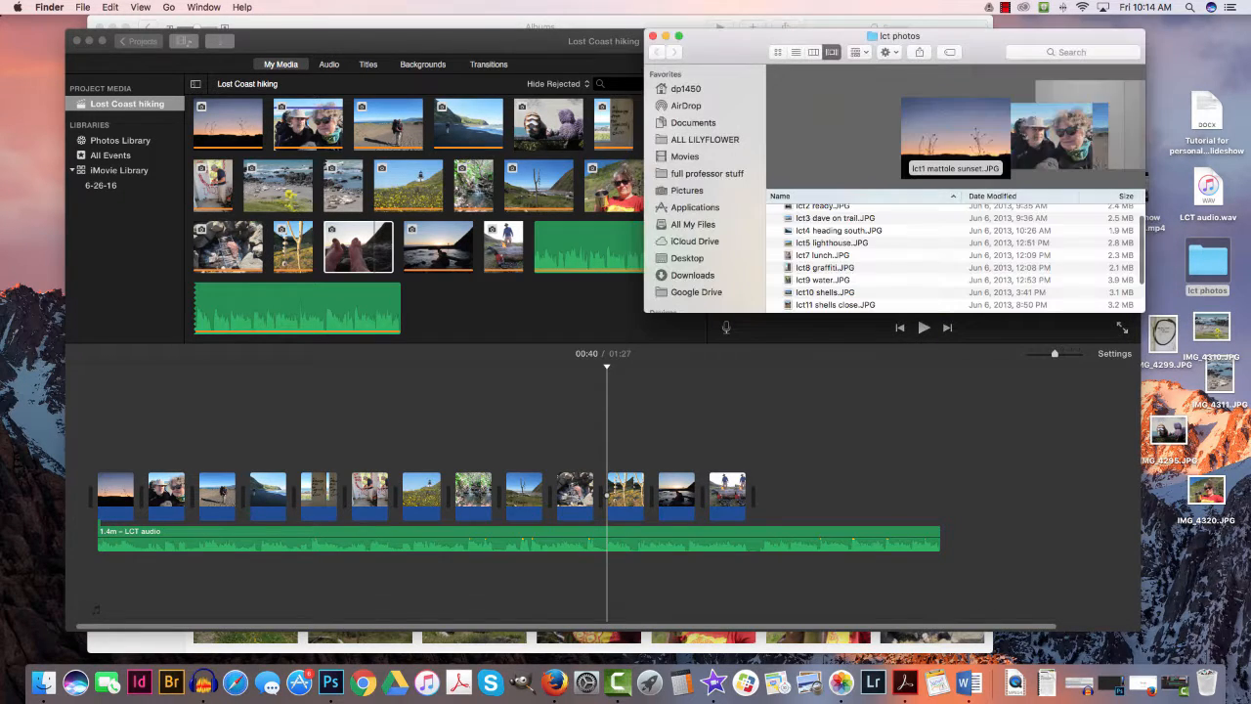
scroll(955, 256, "up", 2)
scroll(955, 258, "down", 4)
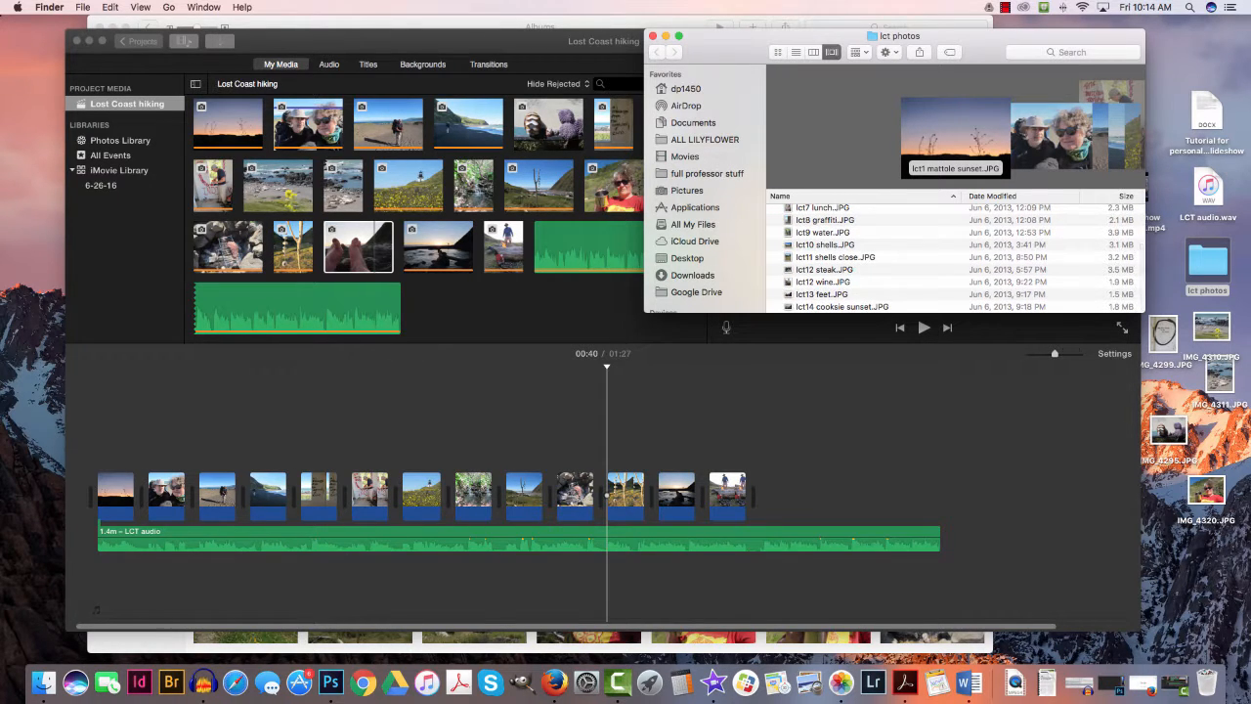
scroll(955, 258, "up", 2)
scroll(955, 258, "down", 2)
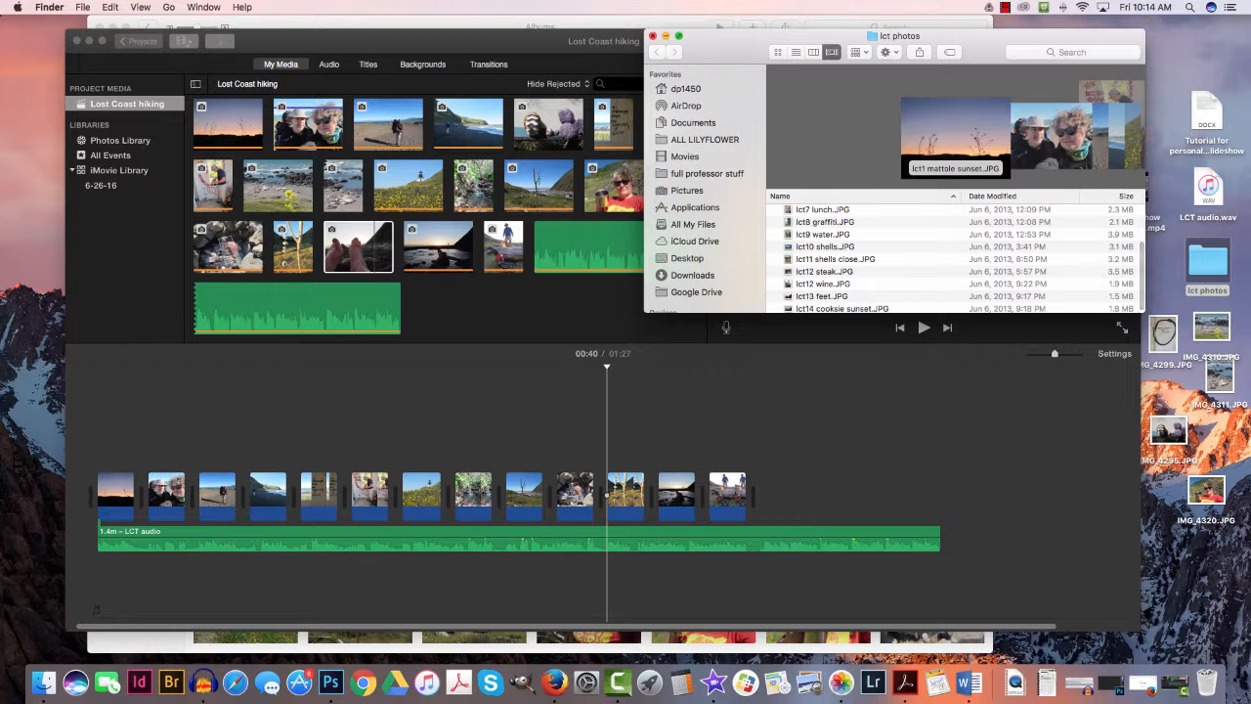
key("super+w")
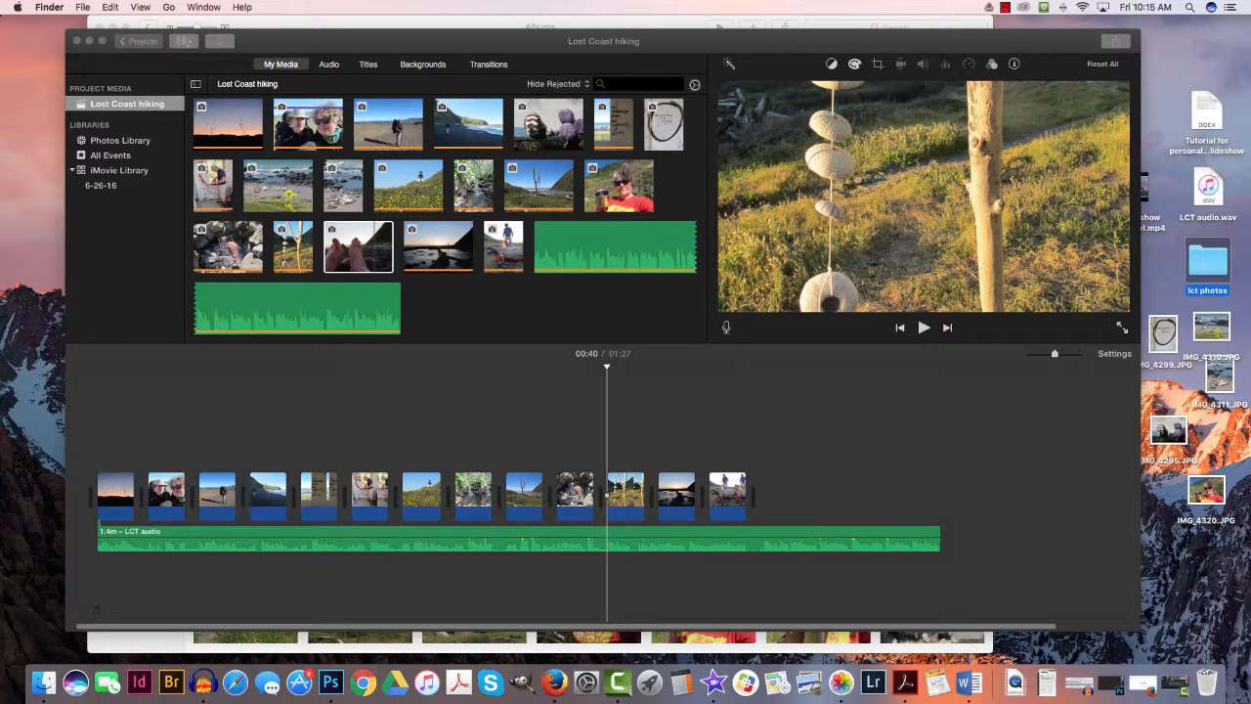
Move the lighthouse photo to fifth place in the timeline, ahead of the "wretched of earth" window photo
left_click(417, 500)
left_click(417, 500)
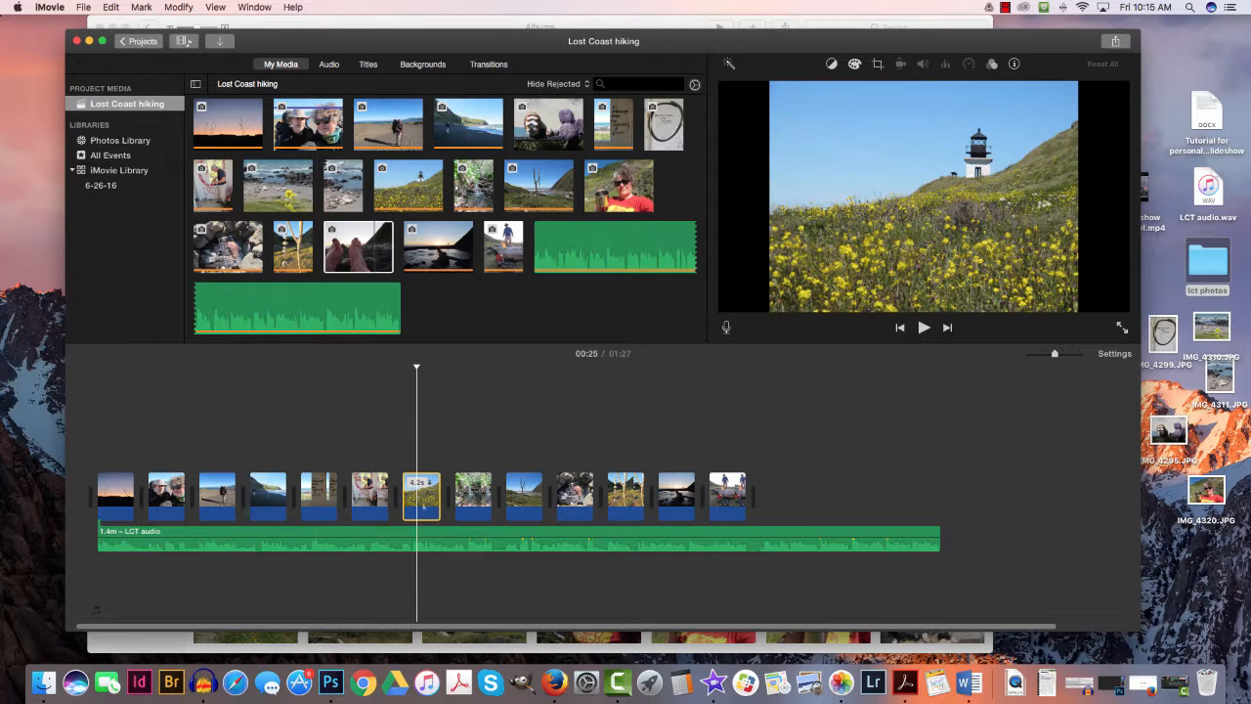
left_click_drag(423, 505, 322, 503)
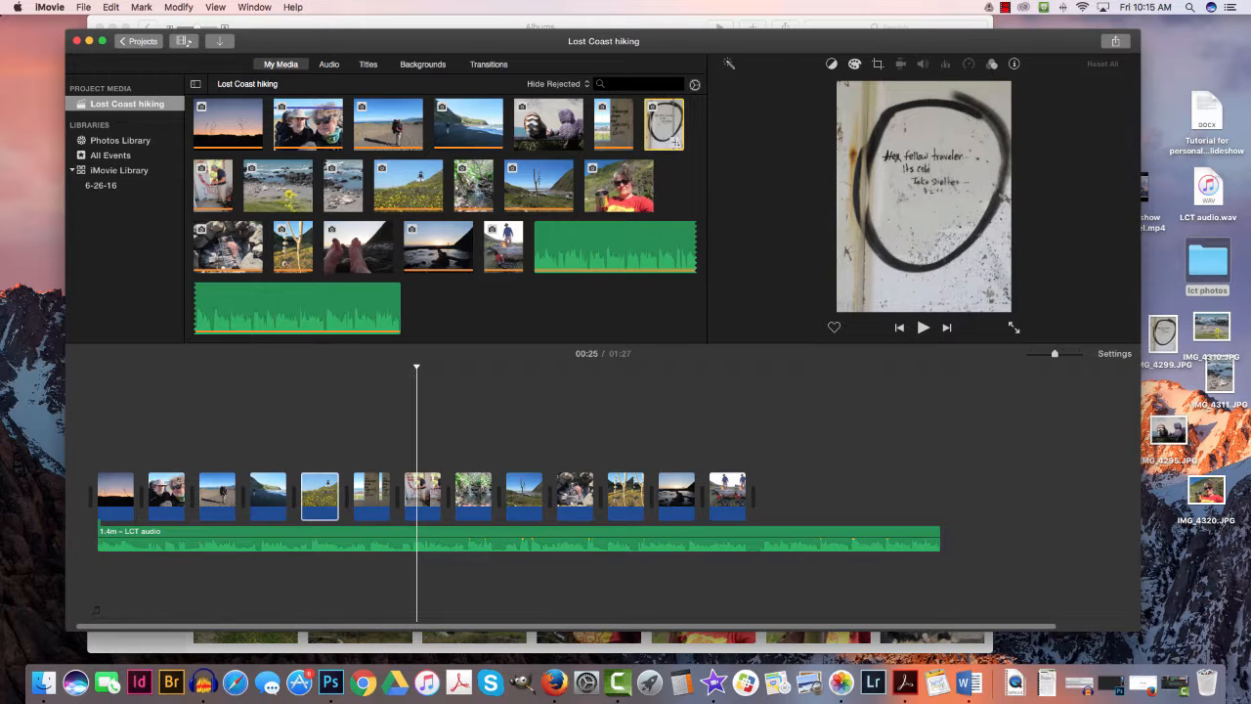
Insert the circled "Hey fellow traveler" graffiti photo after the seventh timeline clip, followed by the beach photo with yellow flowers
left_click_drag(665, 136, 458, 489)
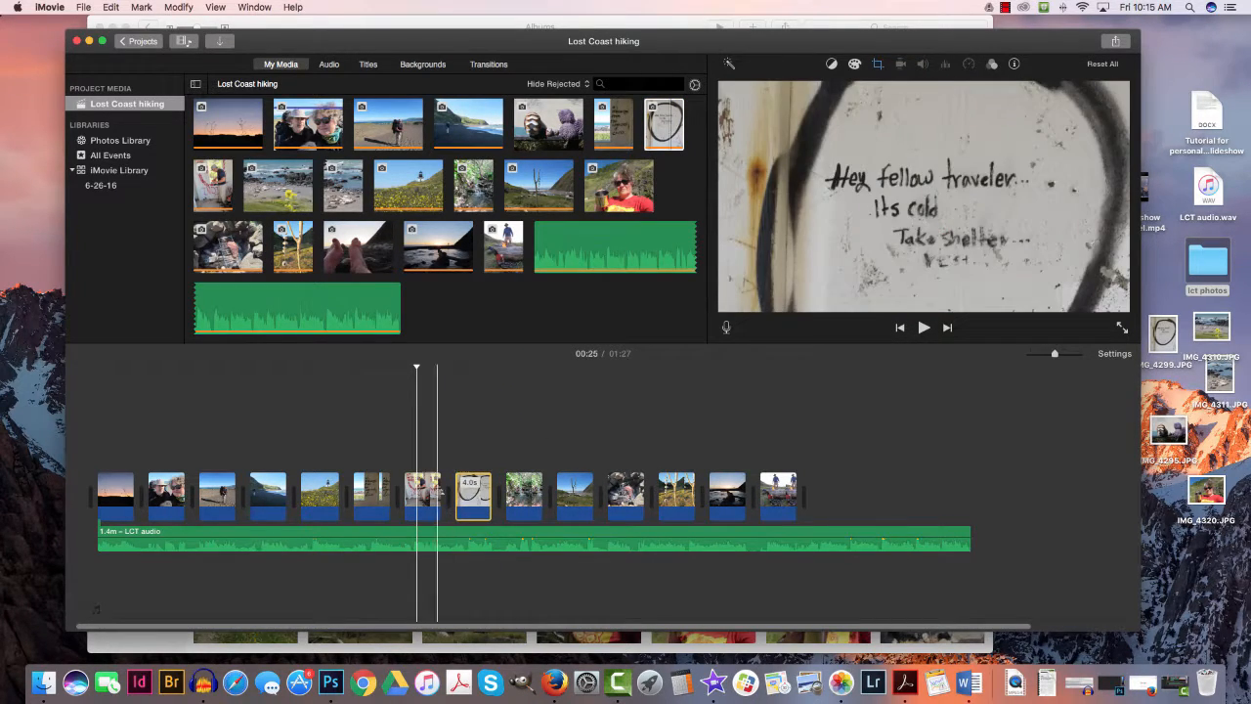
left_click(276, 191)
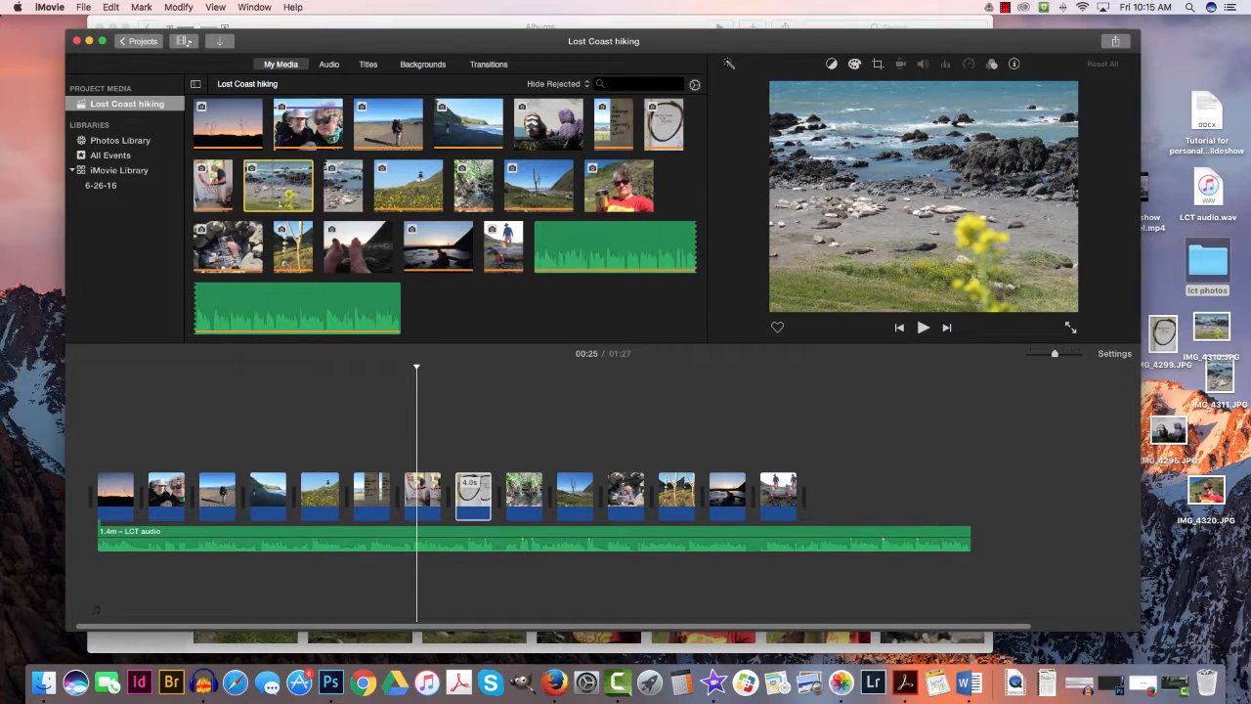
left_click_drag(293, 200, 518, 473)
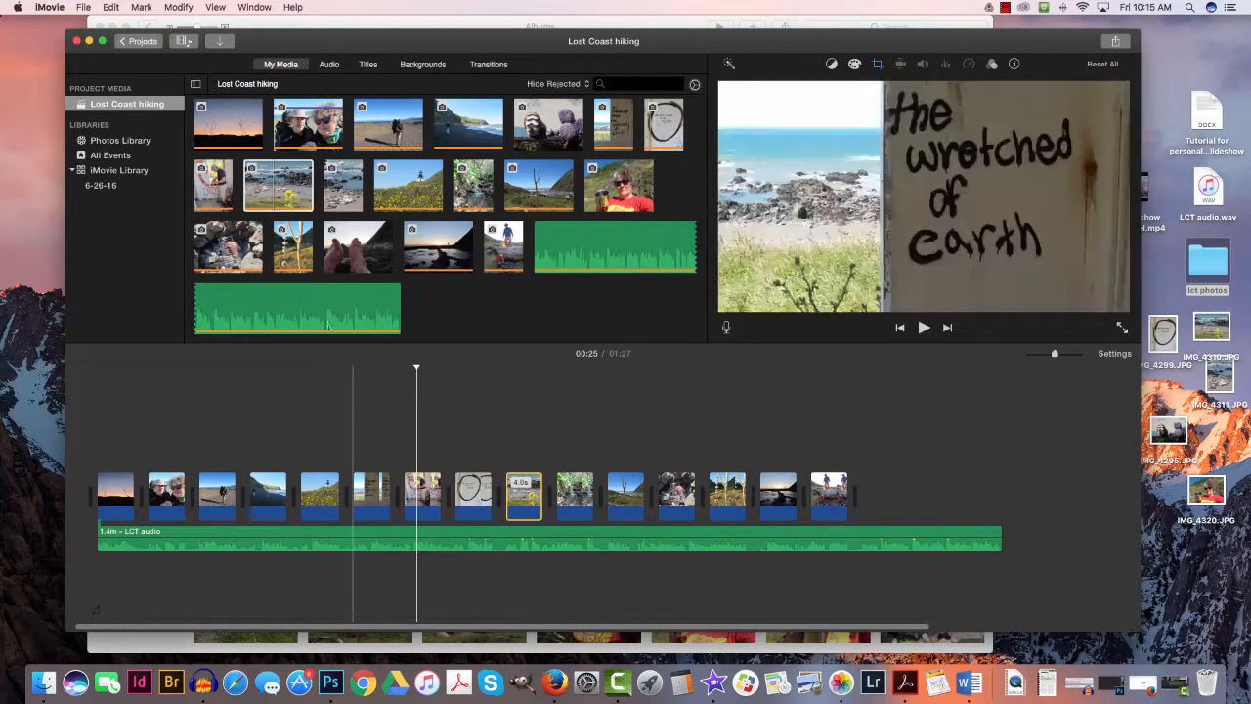
Insert the seals close-up after the yellow-flower beach photo, and the red-shirt portrait with the metal cup after the stream photo
left_click(343, 186)
left_click_drag(346, 174, 553, 504)
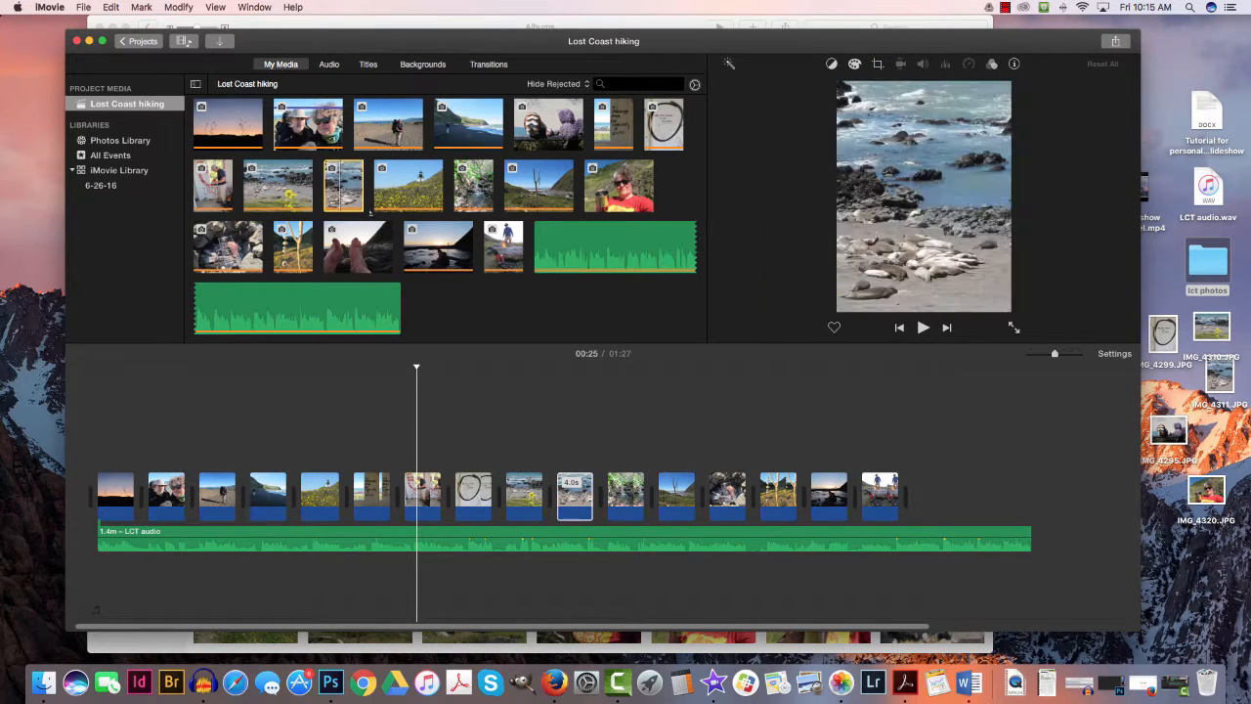
left_click(583, 493)
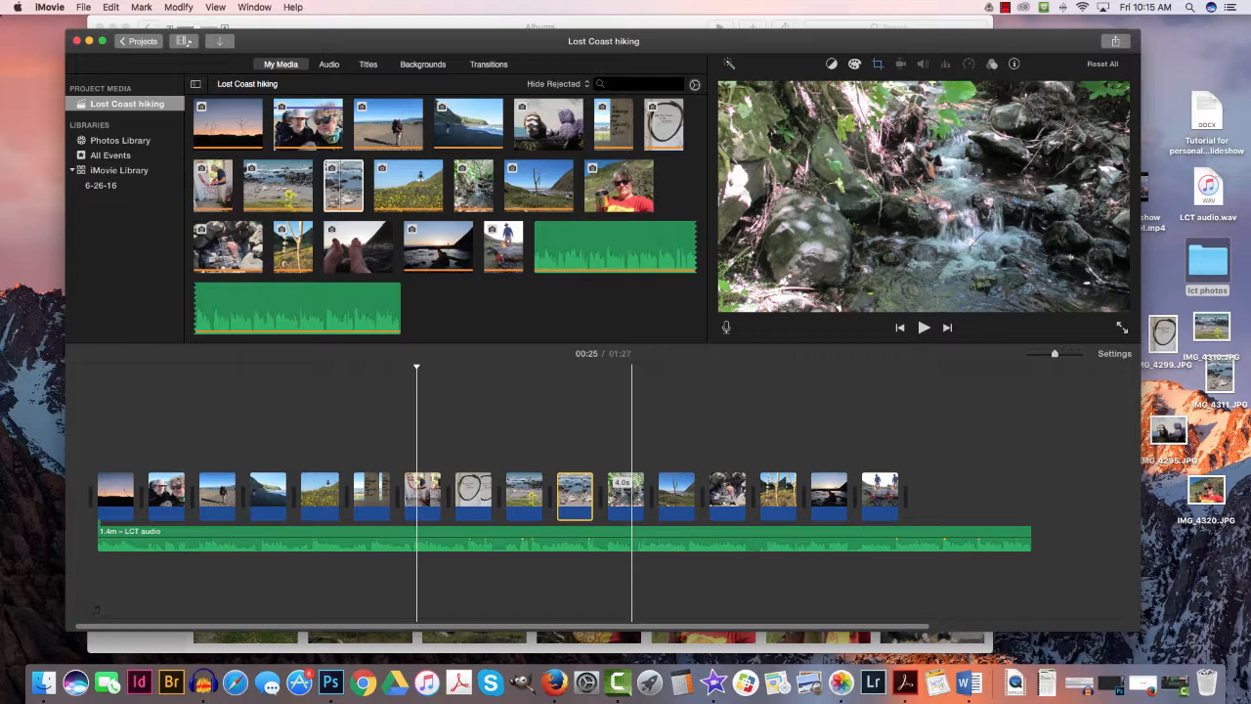
left_click(626, 195)
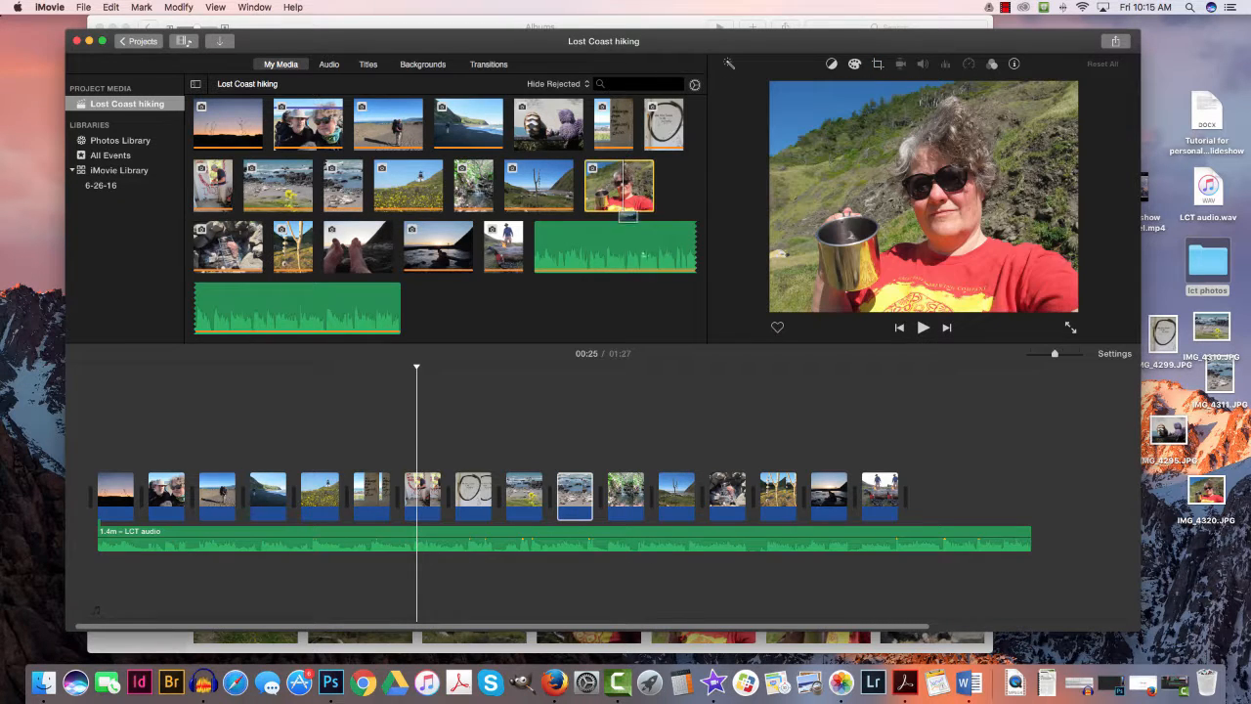
left_click_drag(627, 215, 663, 505)
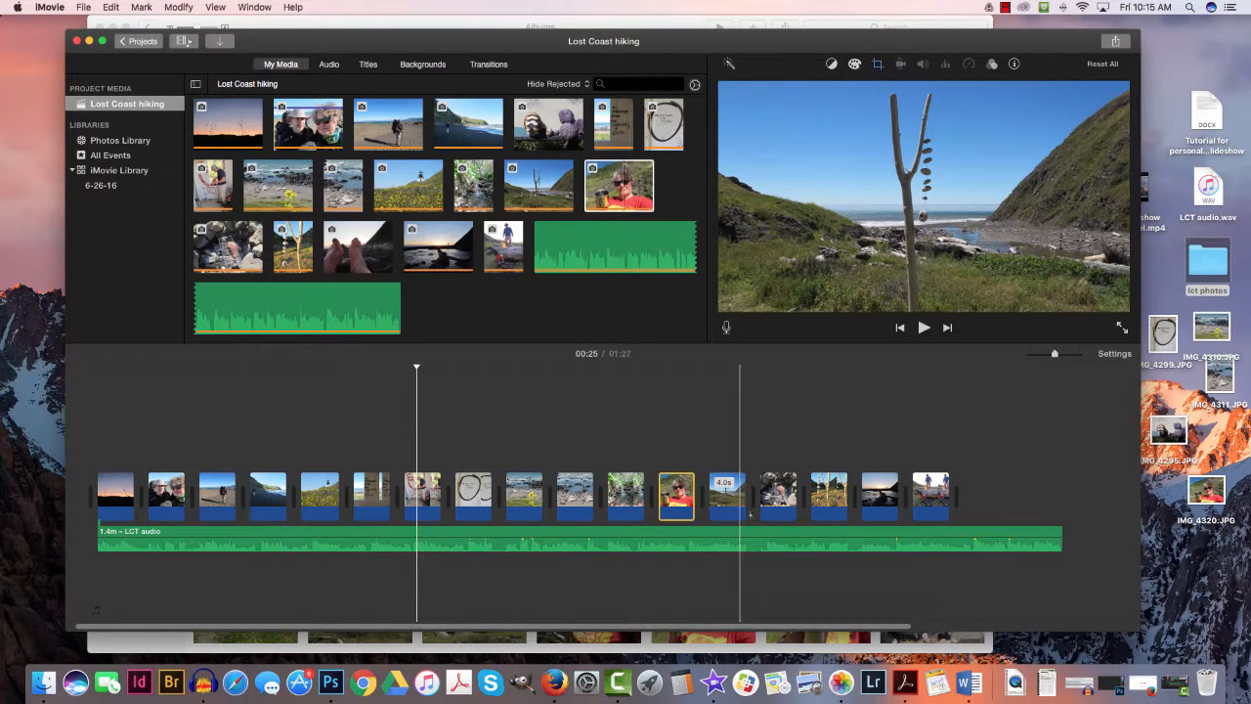
Reorder the timeline so the shell-string close-up precedes the steak photo and the campfire photo precedes the final sunset
left_click_drag(825, 496, 772, 503)
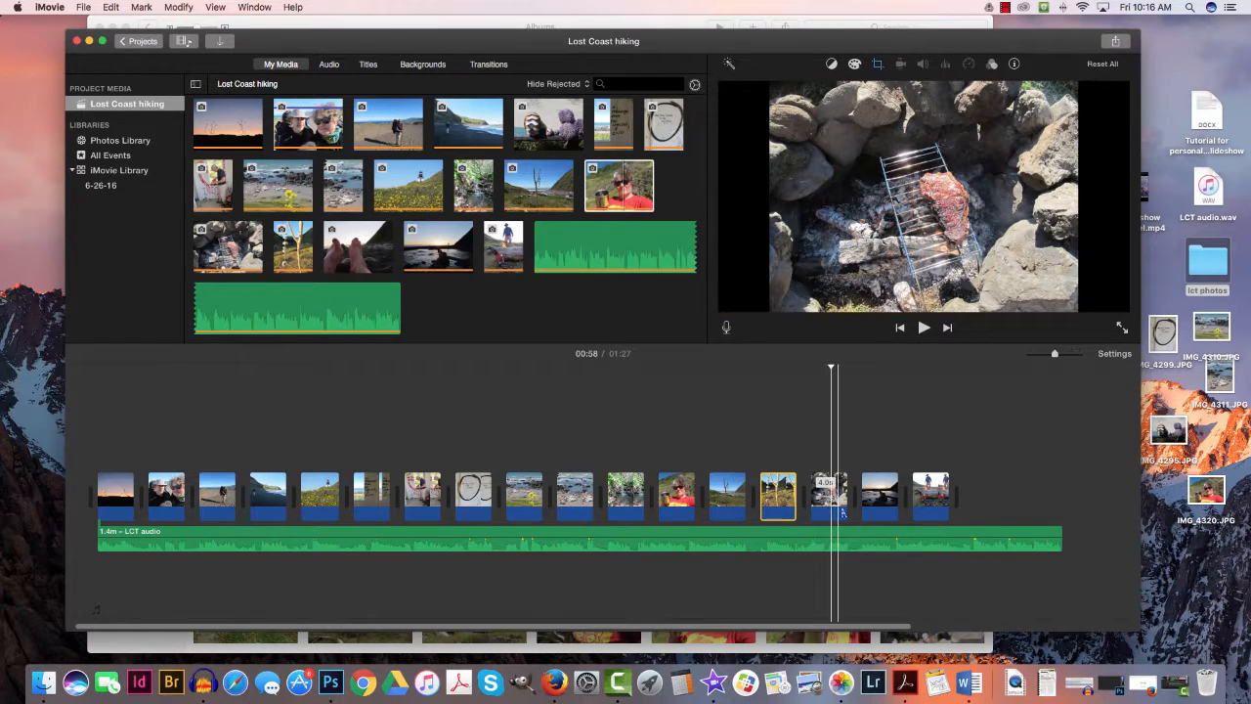
left_click(939, 499)
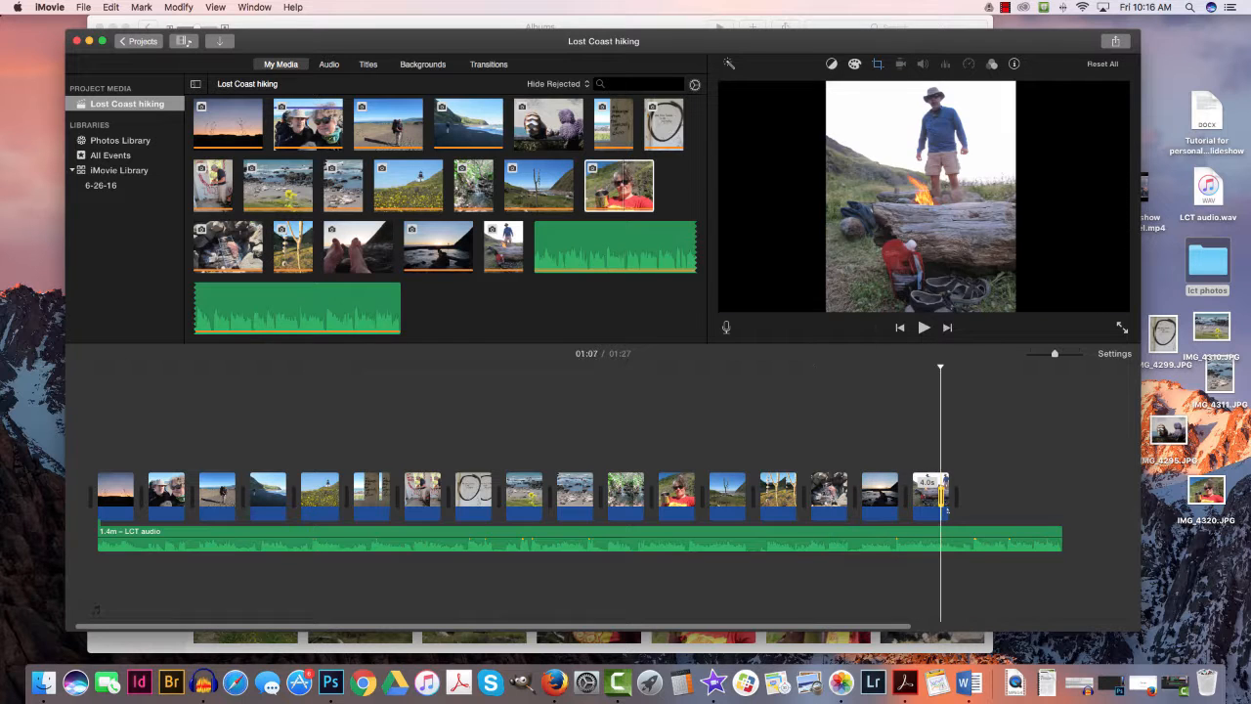
left_click_drag(931, 493, 869, 508)
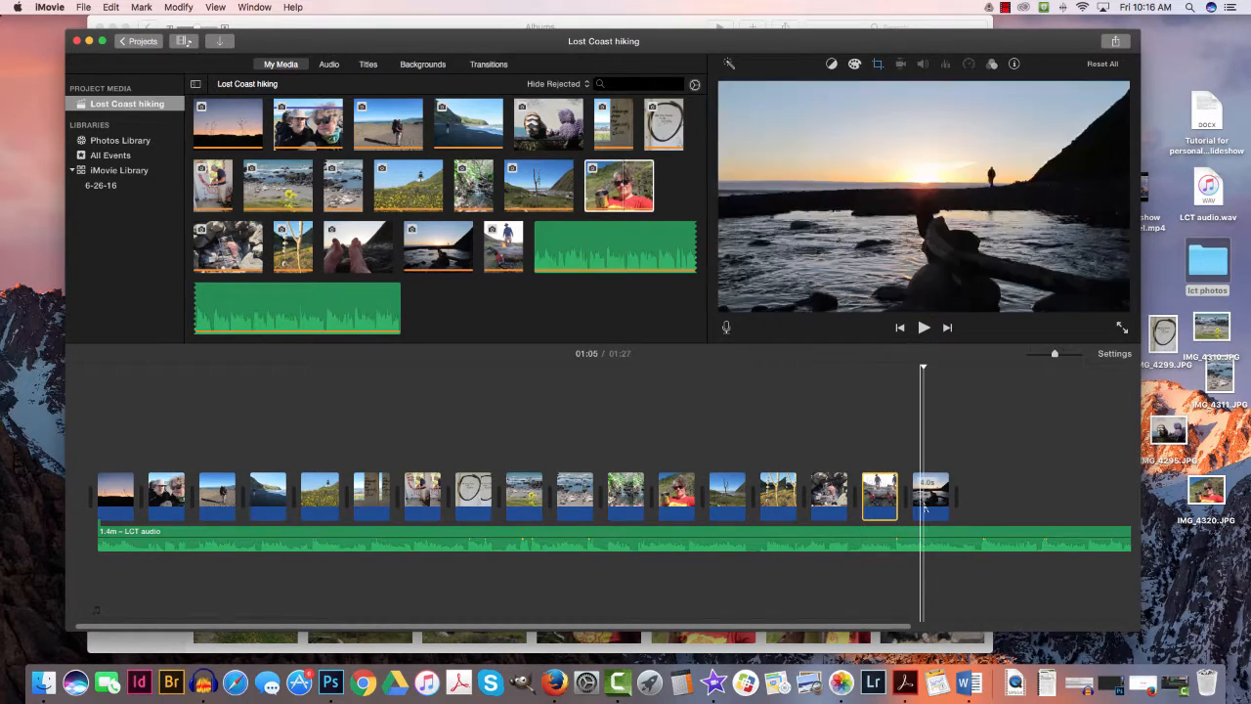
left_click(928, 509)
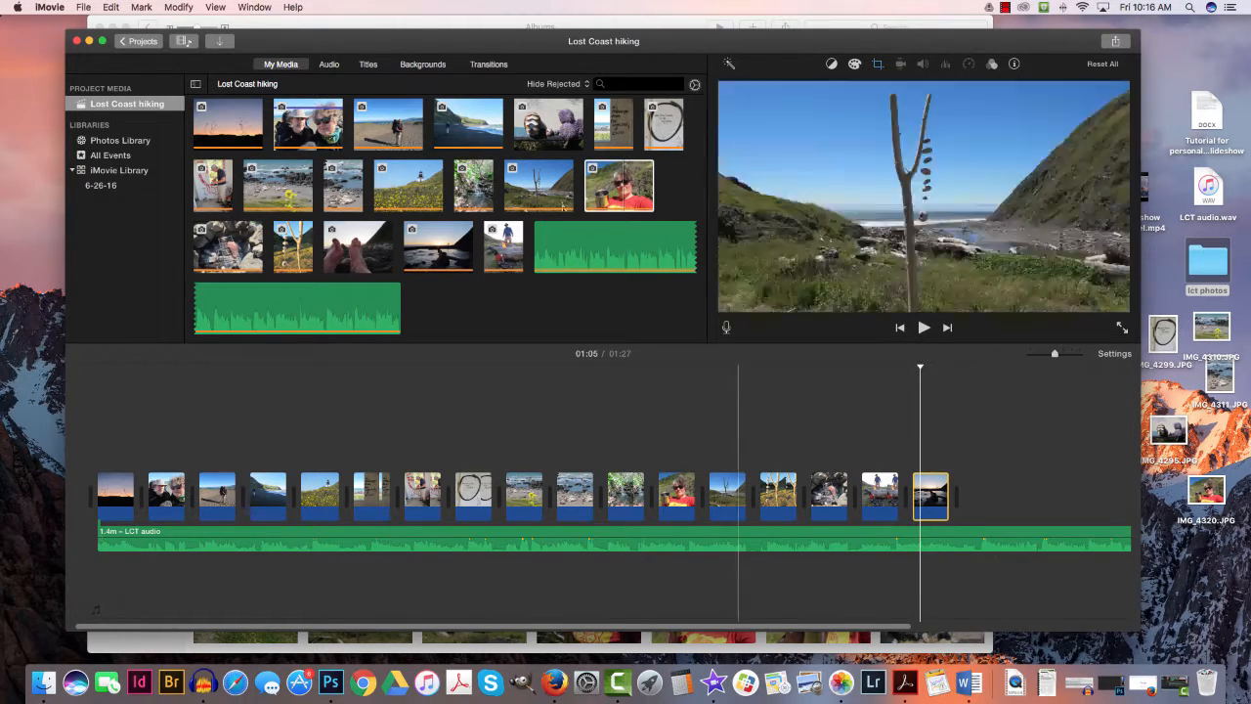
Insert the purple sea urchin photo into the timeline between the seals close-up and the stream photo
left_click(529, 138)
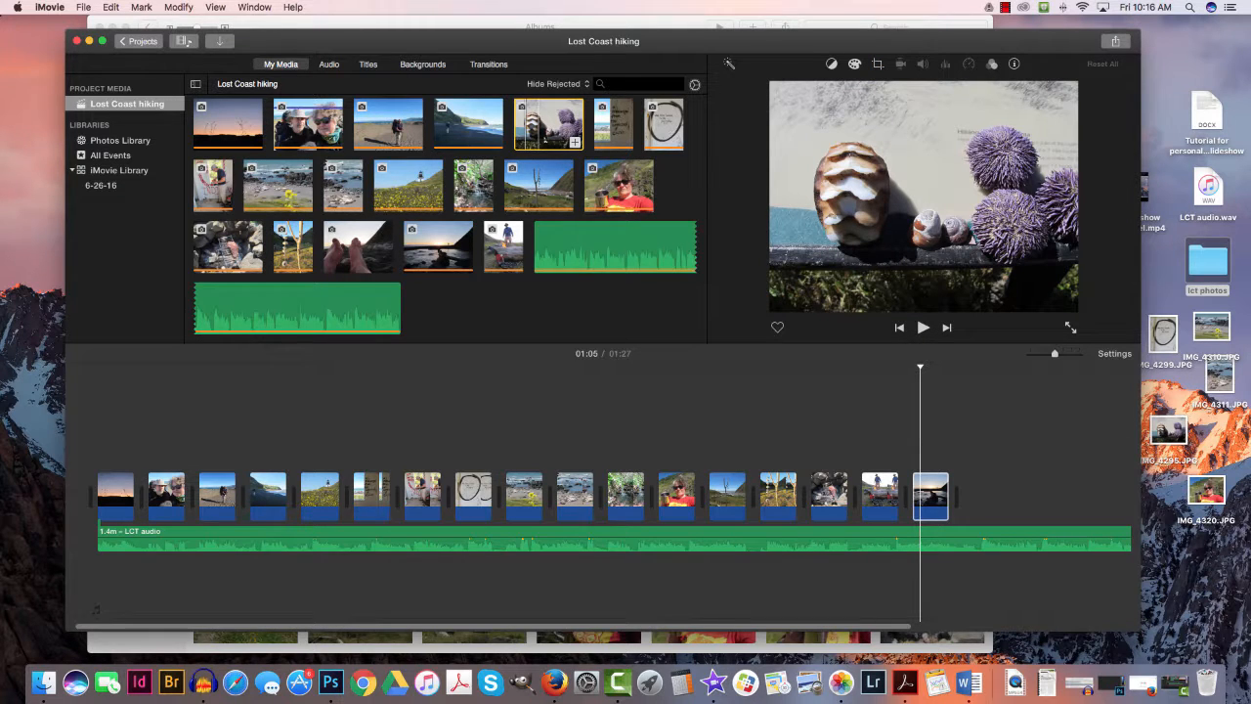
left_click_drag(537, 115, 606, 488)
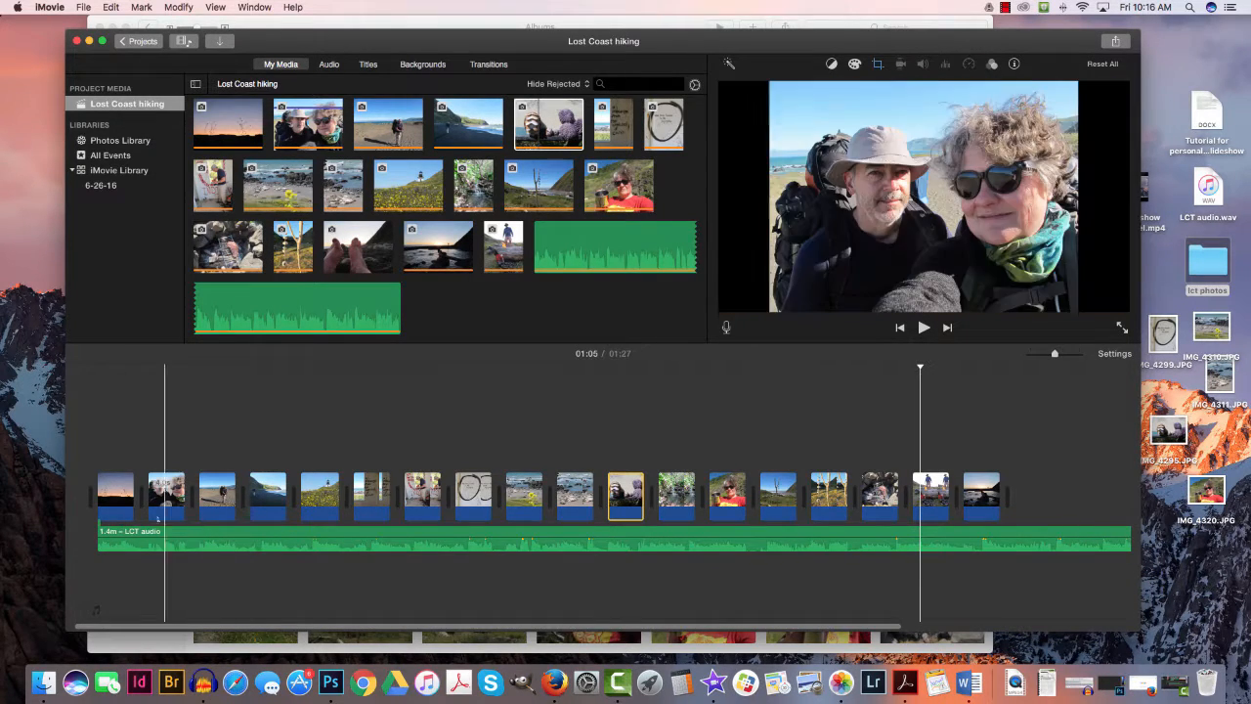
Lengthen the on-screen duration of the first three photos: the opening sunset, the couple's selfie and the hiker on the beach
left_click(118, 514)
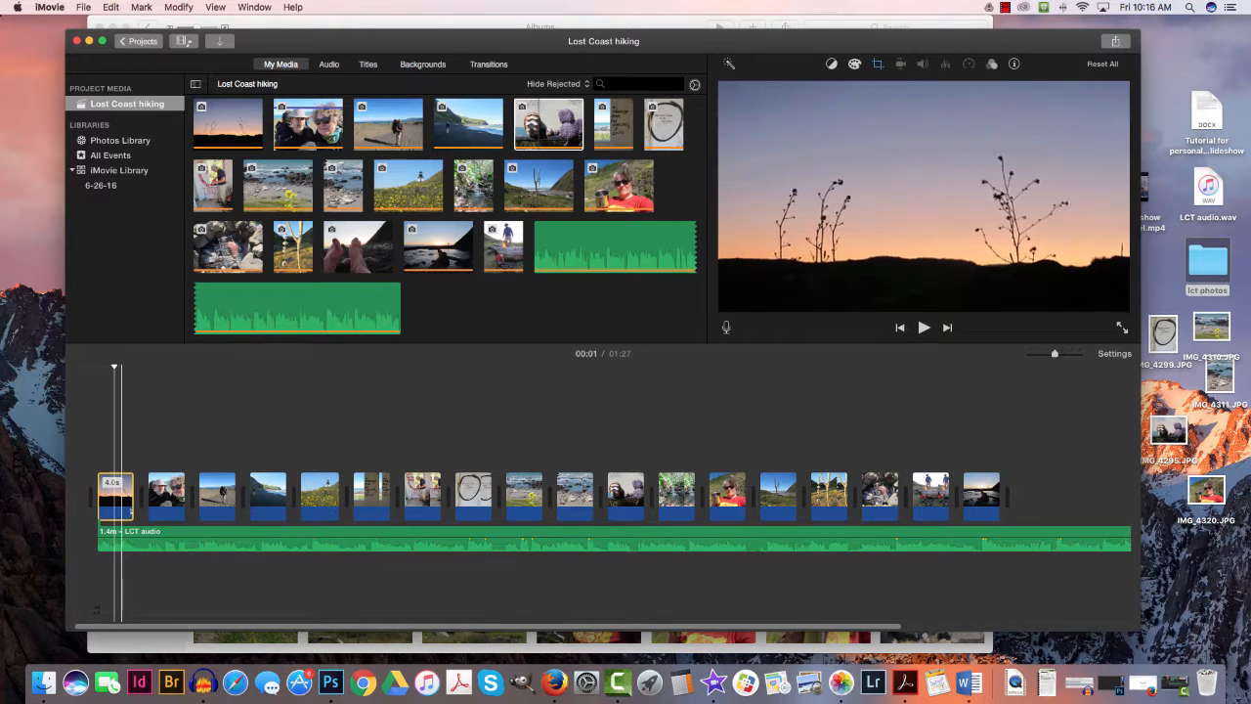
left_click_drag(133, 493, 161, 493)
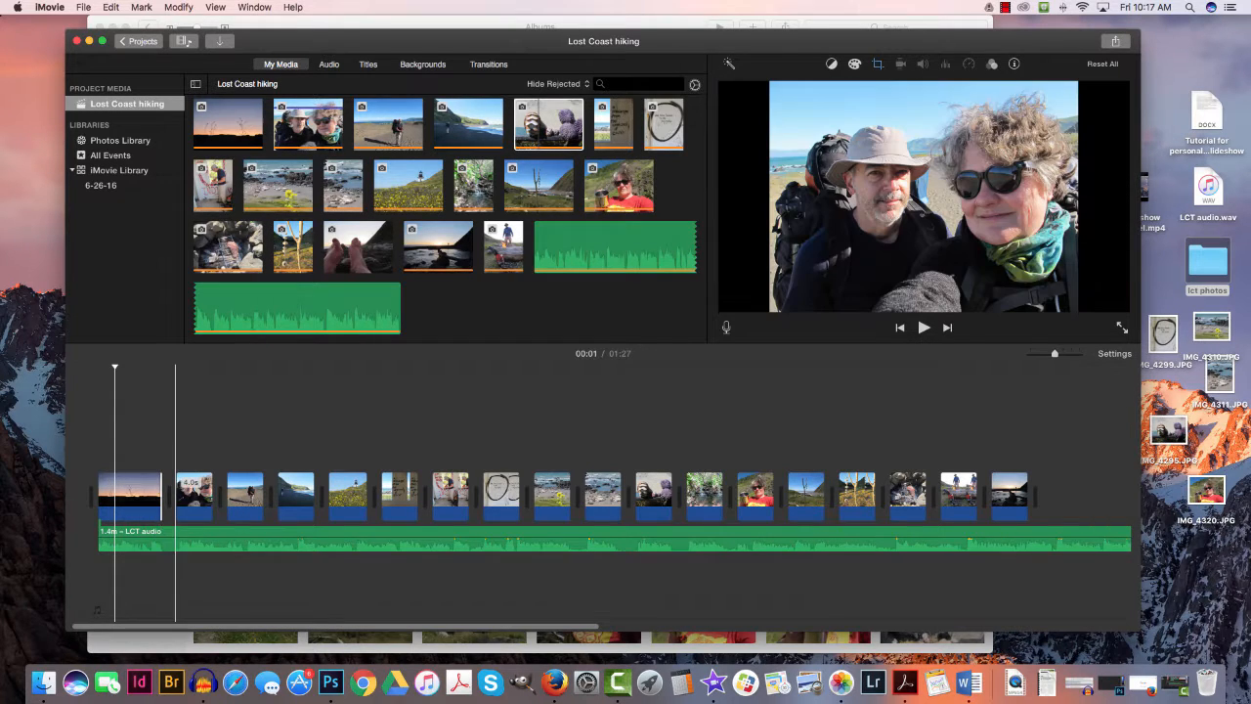
left_click(199, 509)
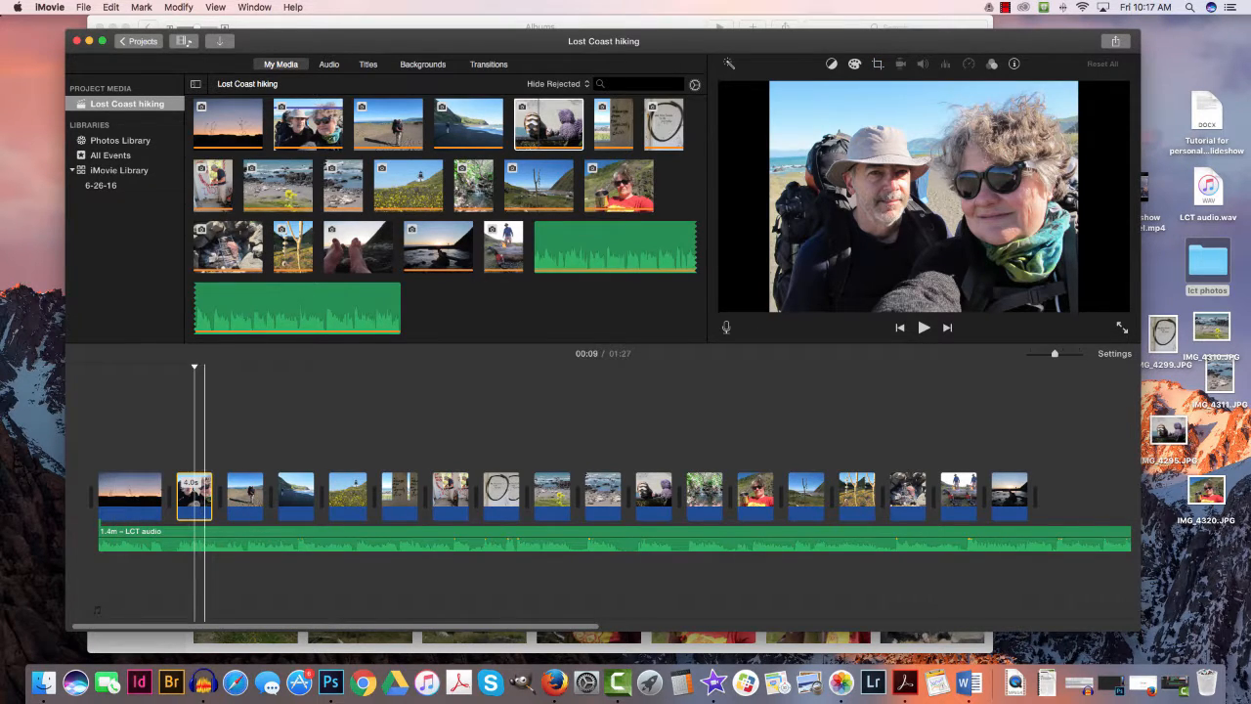
left_click_drag(212, 494, 221, 489)
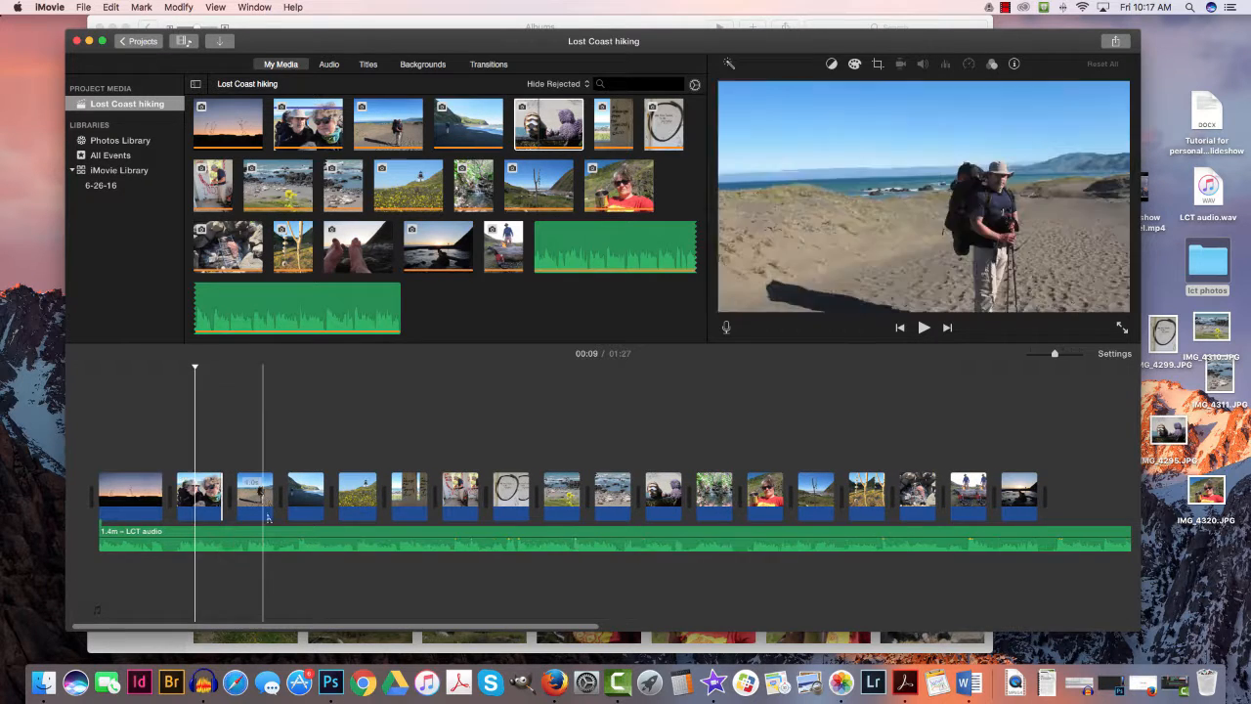
left_click(264, 494)
left_click_drag(264, 493, 281, 493)
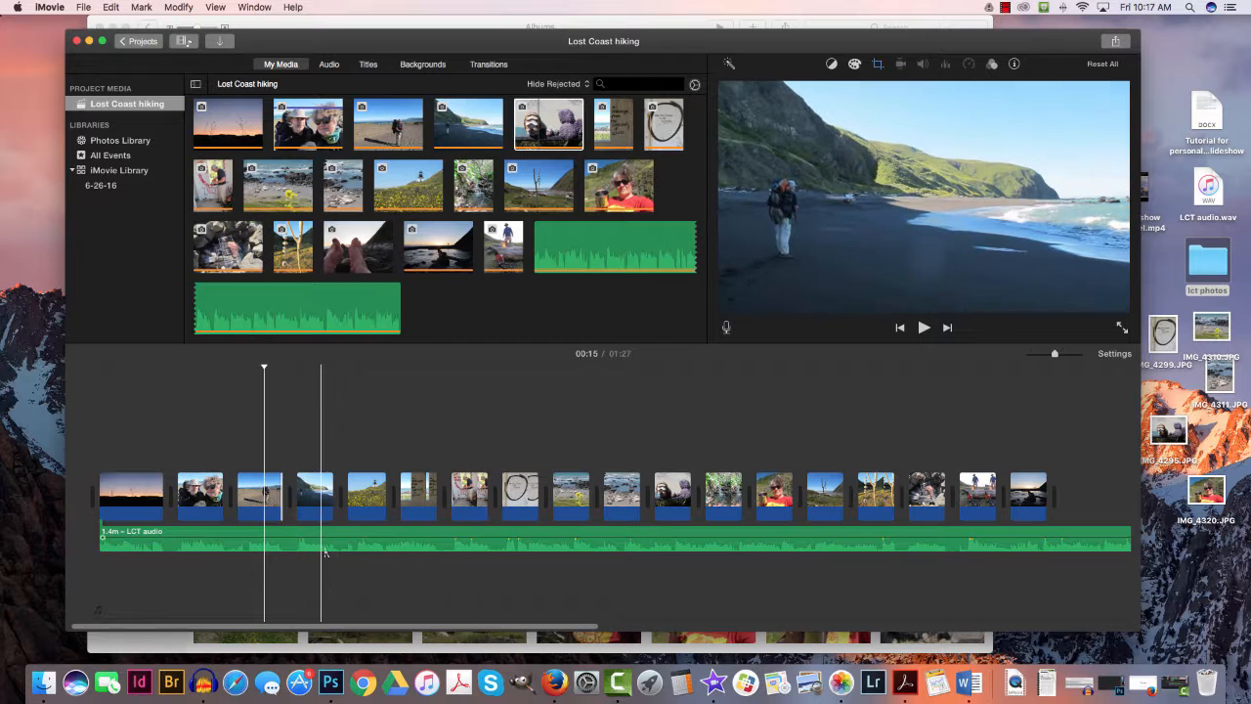
Lengthen the on-screen duration of the lighthouse photo in the timeline
left_click(368, 517)
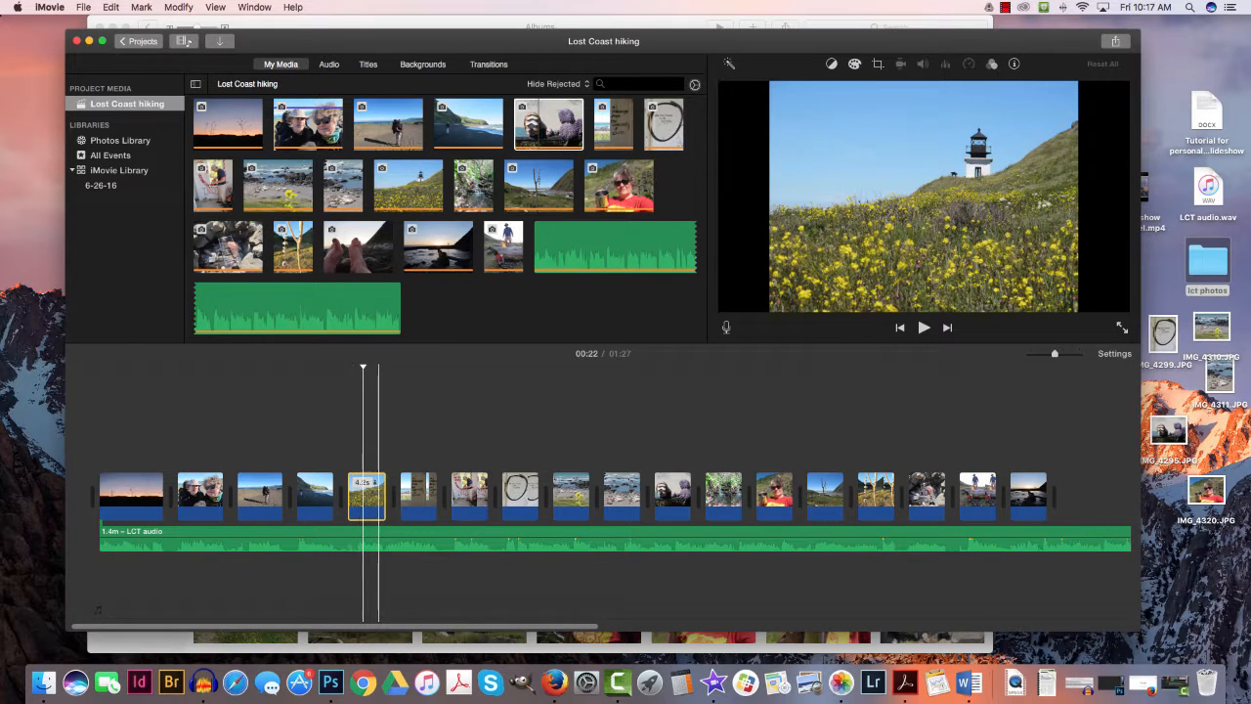
left_click_drag(385, 493, 401, 493)
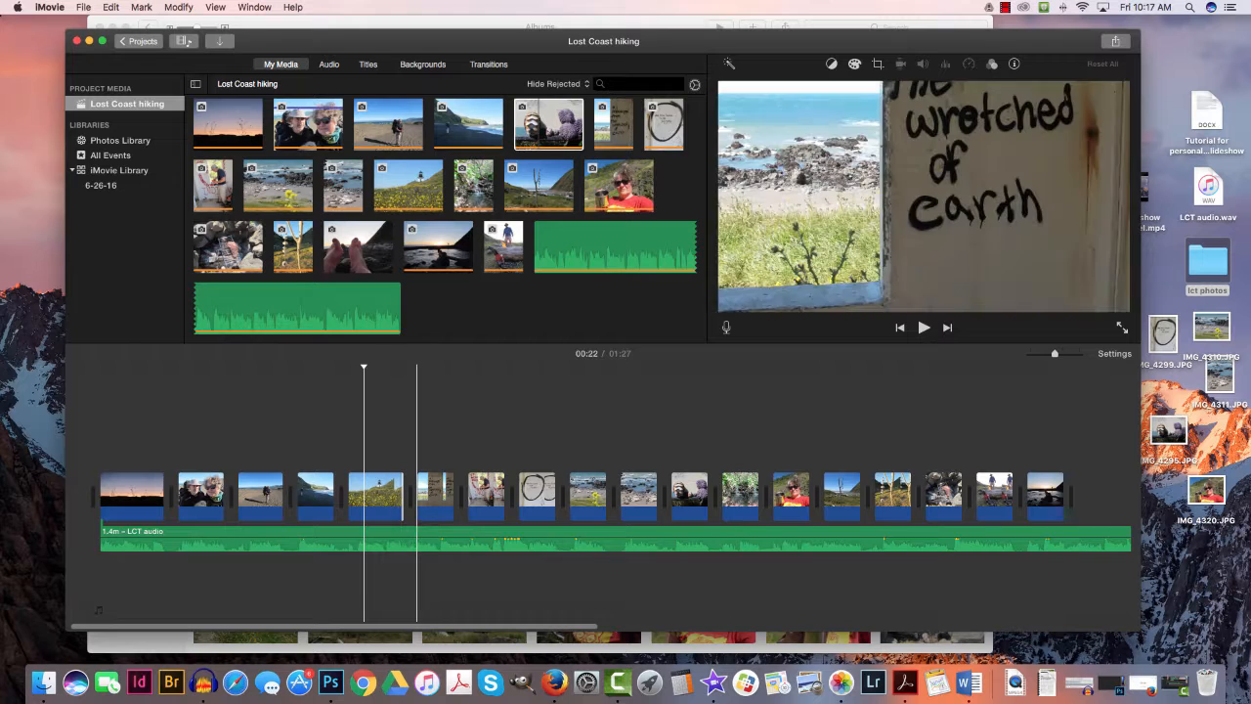
left_click(426, 520)
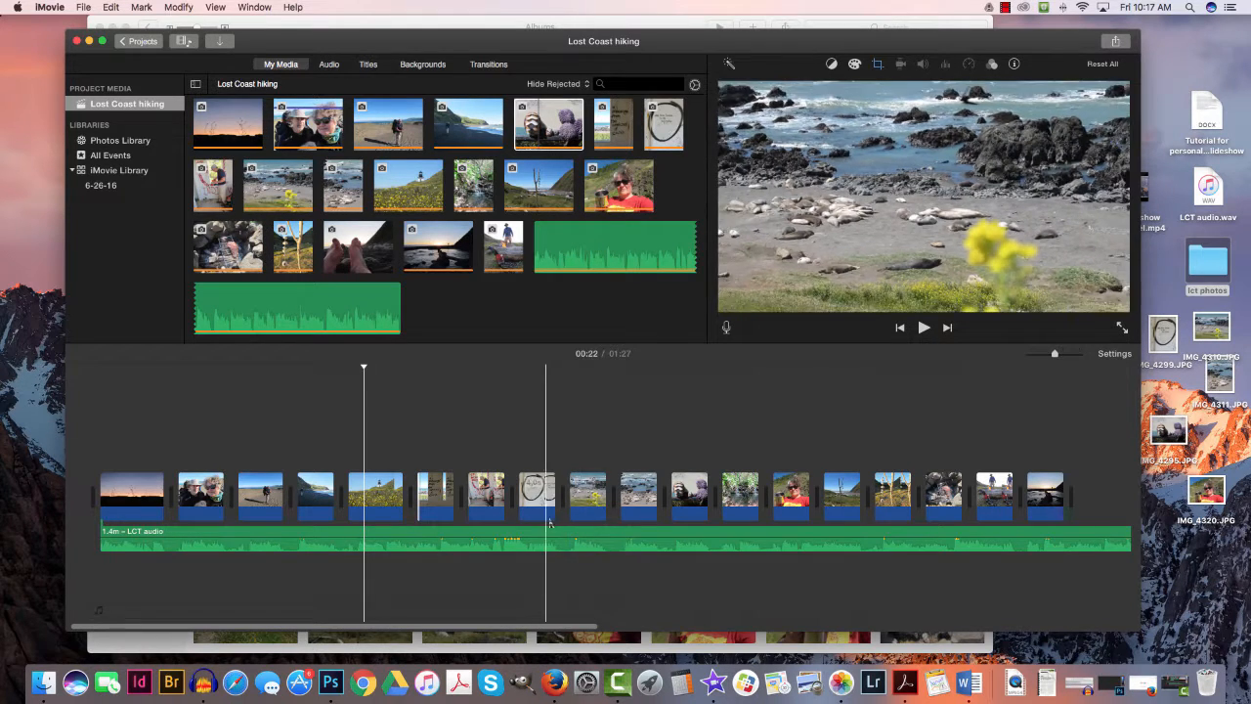
Change the crop style of the "Hey fellow traveler" graffiti photo from Ken Burns to Fit
left_click(528, 493)
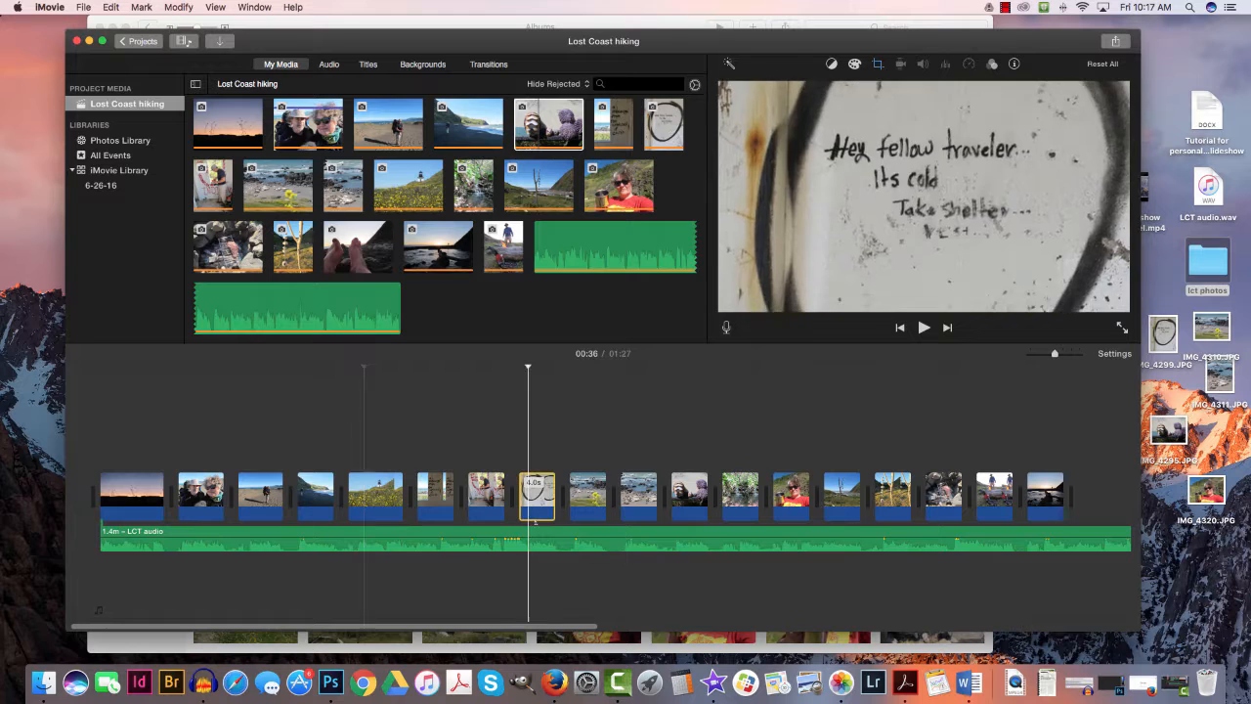
left_click(878, 64)
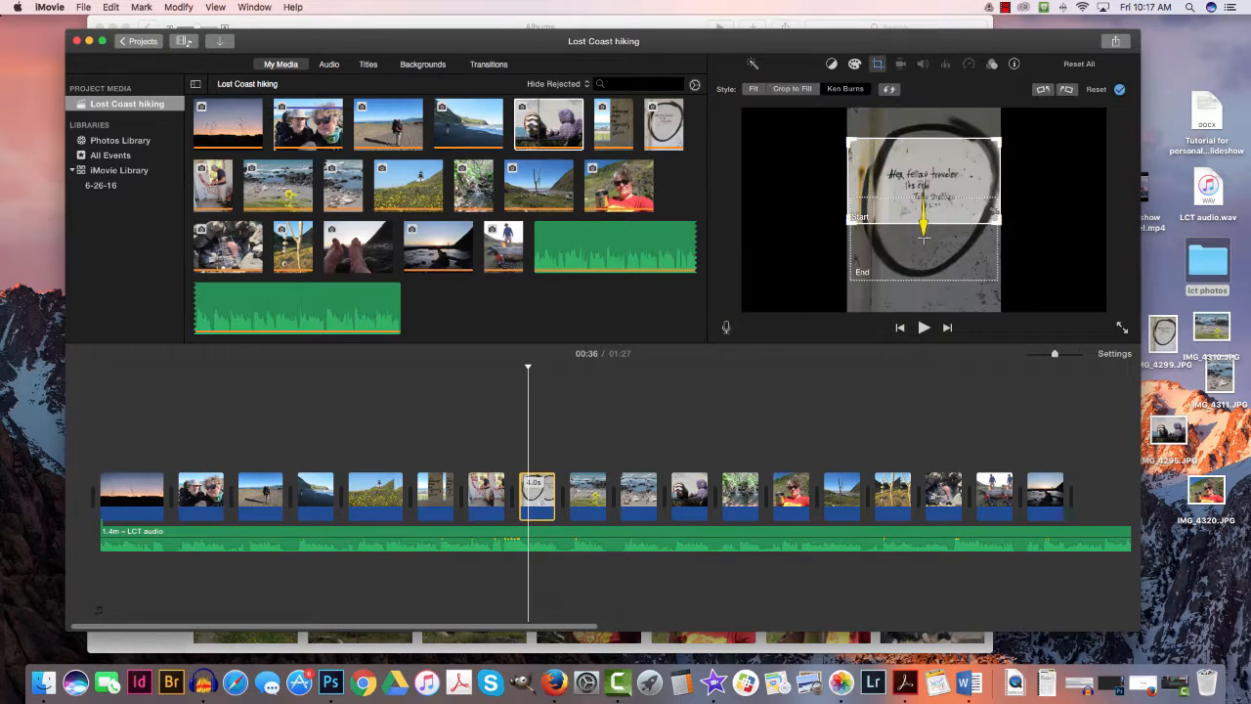
left_click(753, 90)
left_click(623, 284)
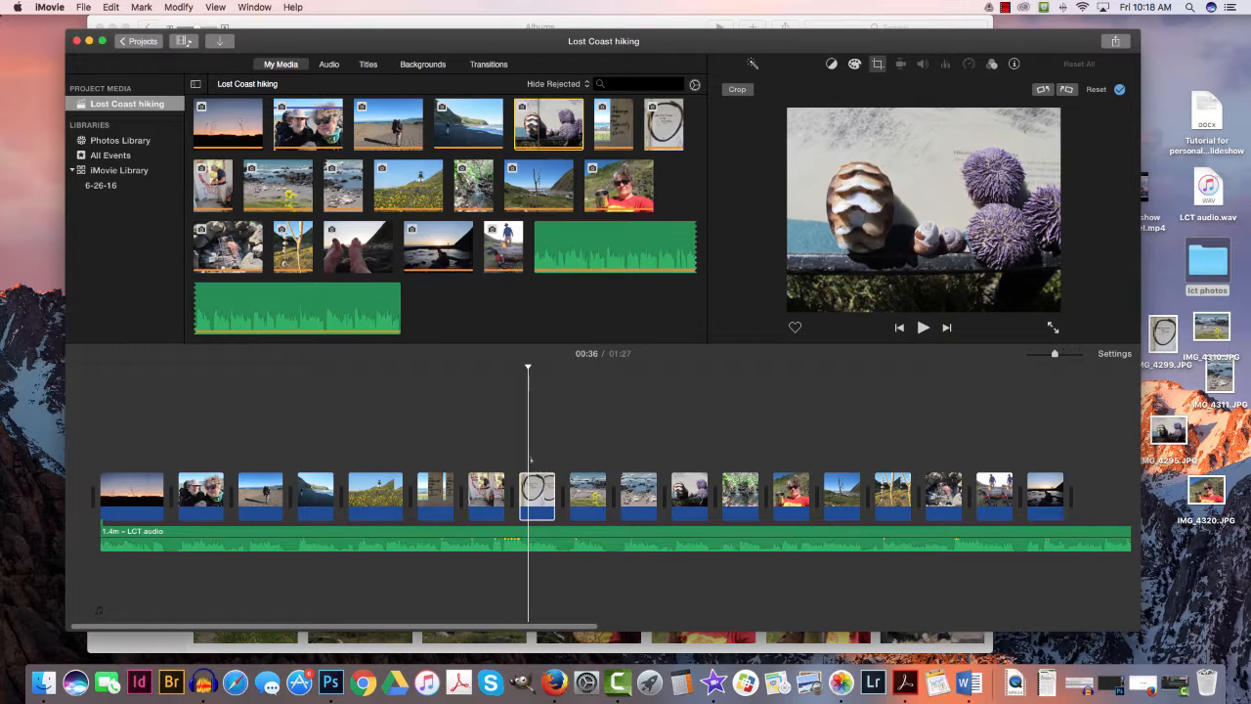
Undo the last crop change and leave the precision editor
left_click(590, 506)
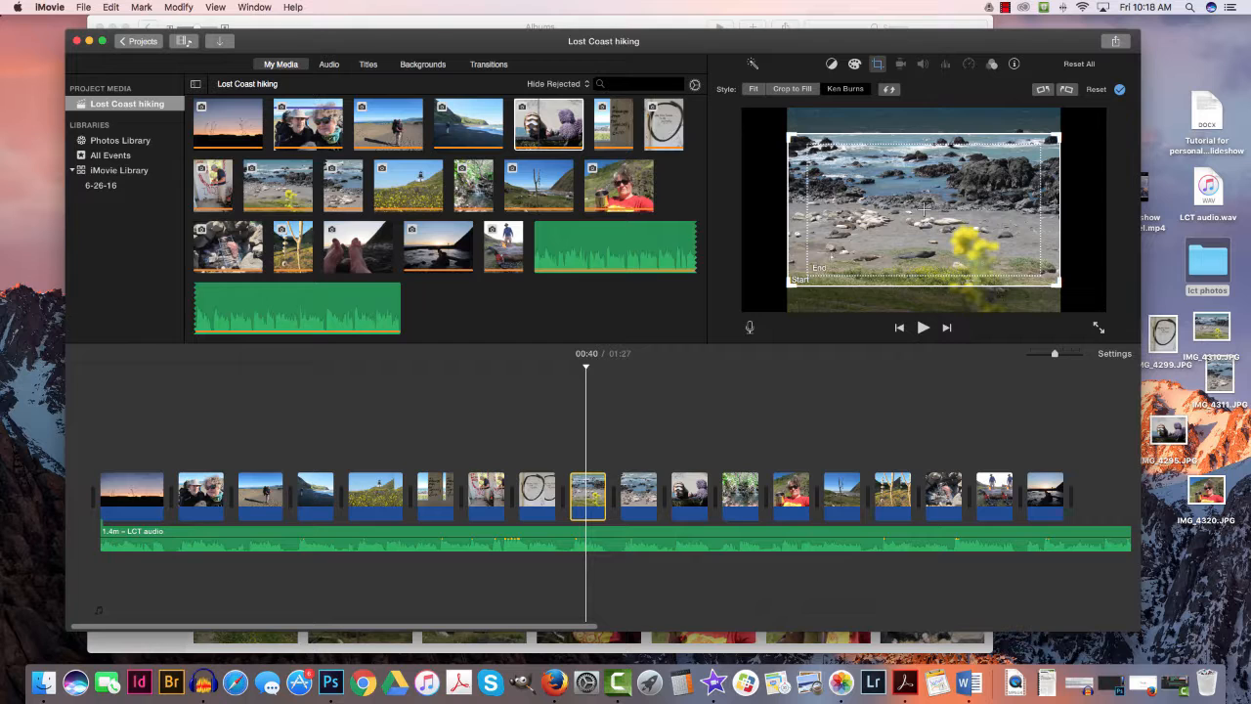
left_click(637, 495)
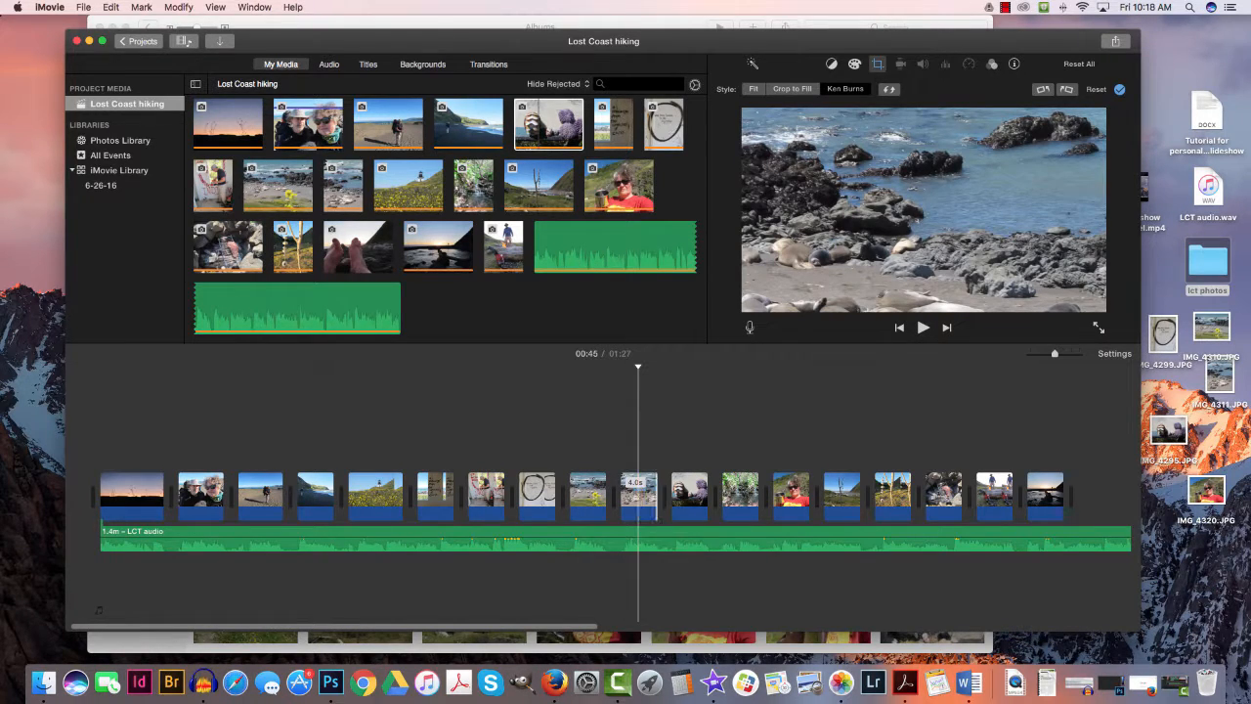
double_click(656, 495)
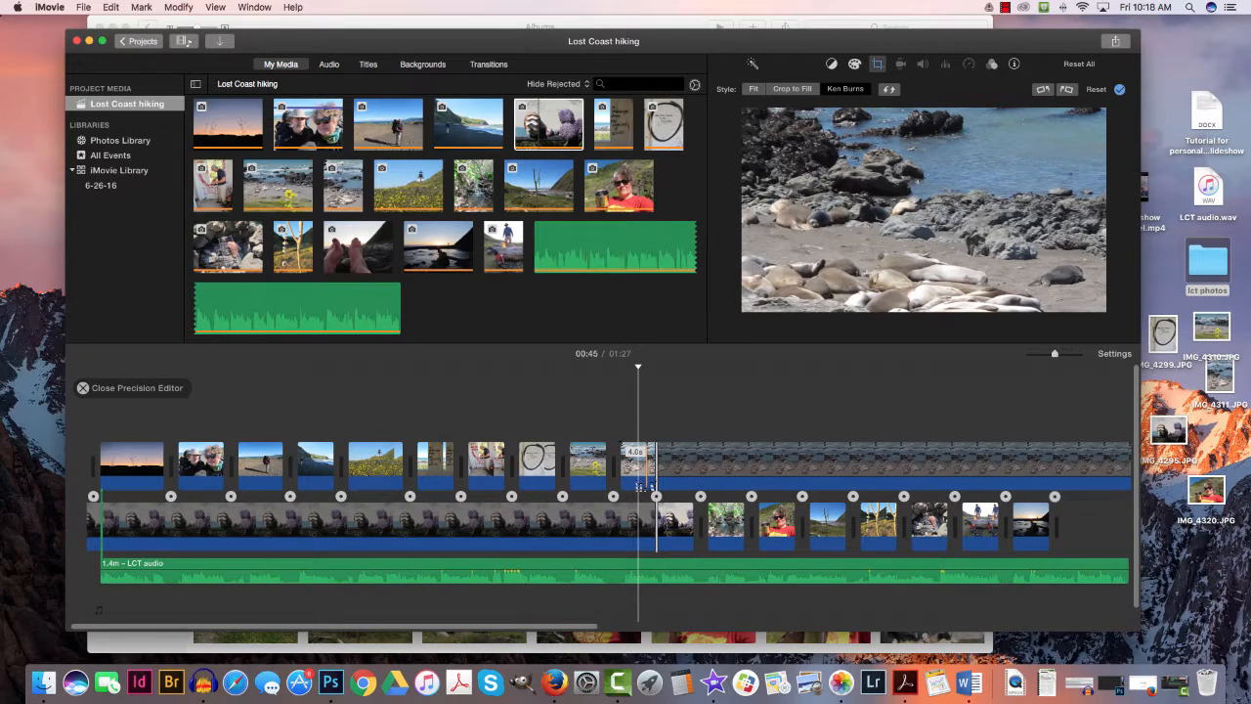
left_click(111, 7)
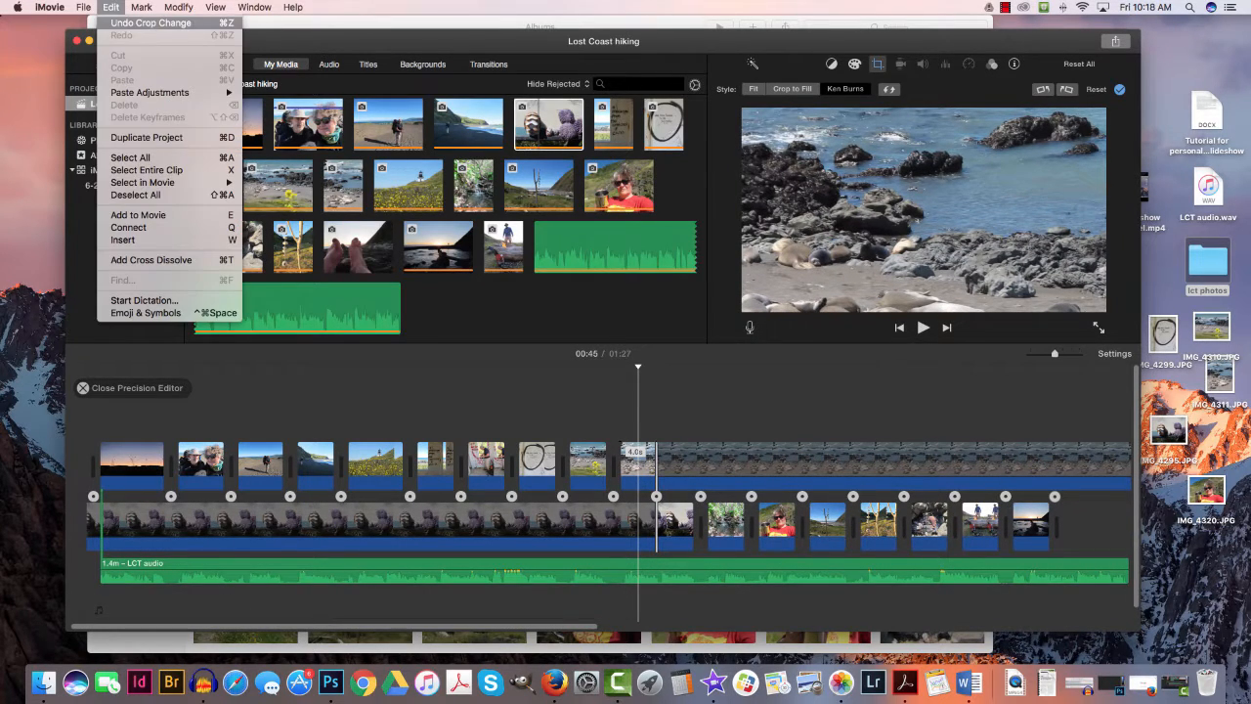
left_click(127, 23)
left_click(620, 412)
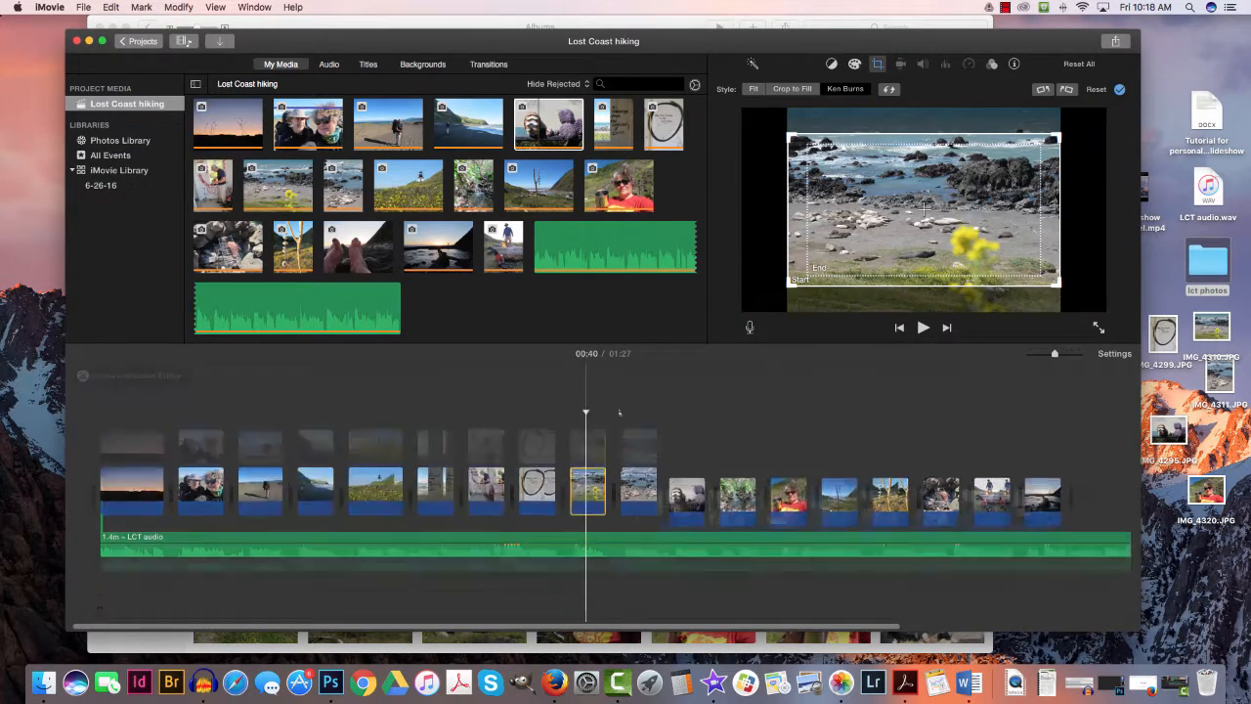
Set the crop style of the vertical seals-on-the-beach photo to Fit, trying Crop to Fill along the way
left_click(639, 496)
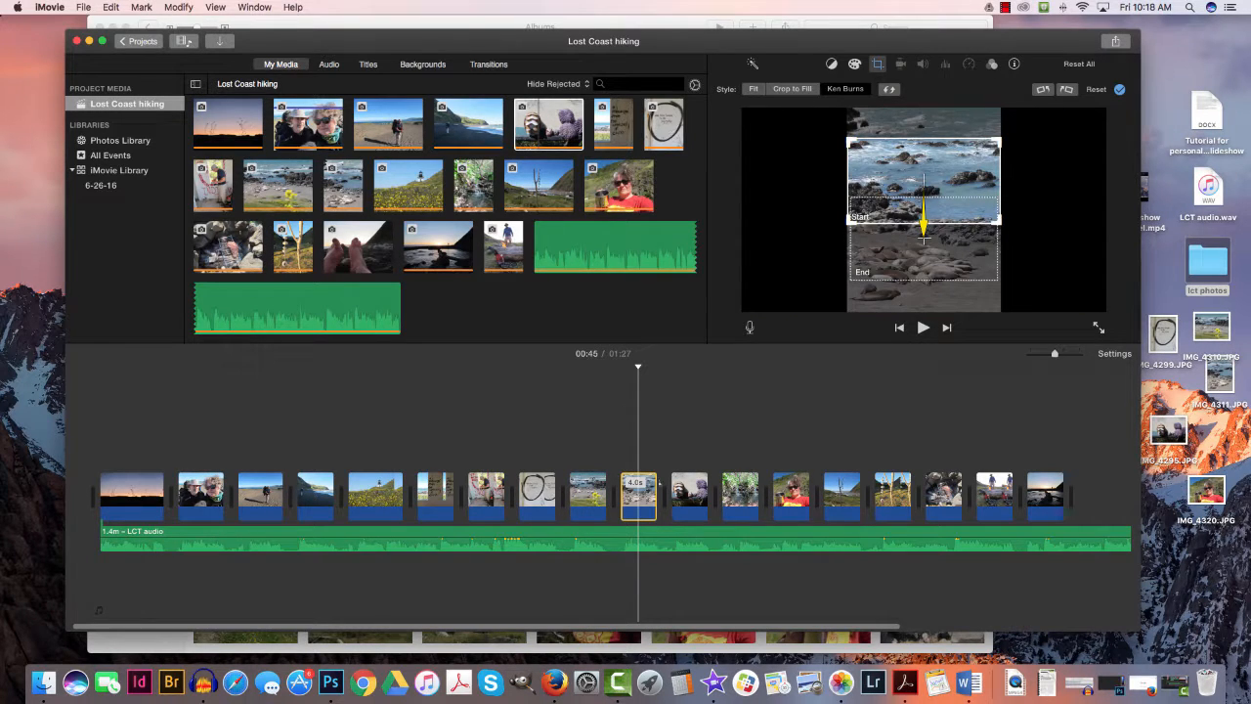
left_click(758, 95)
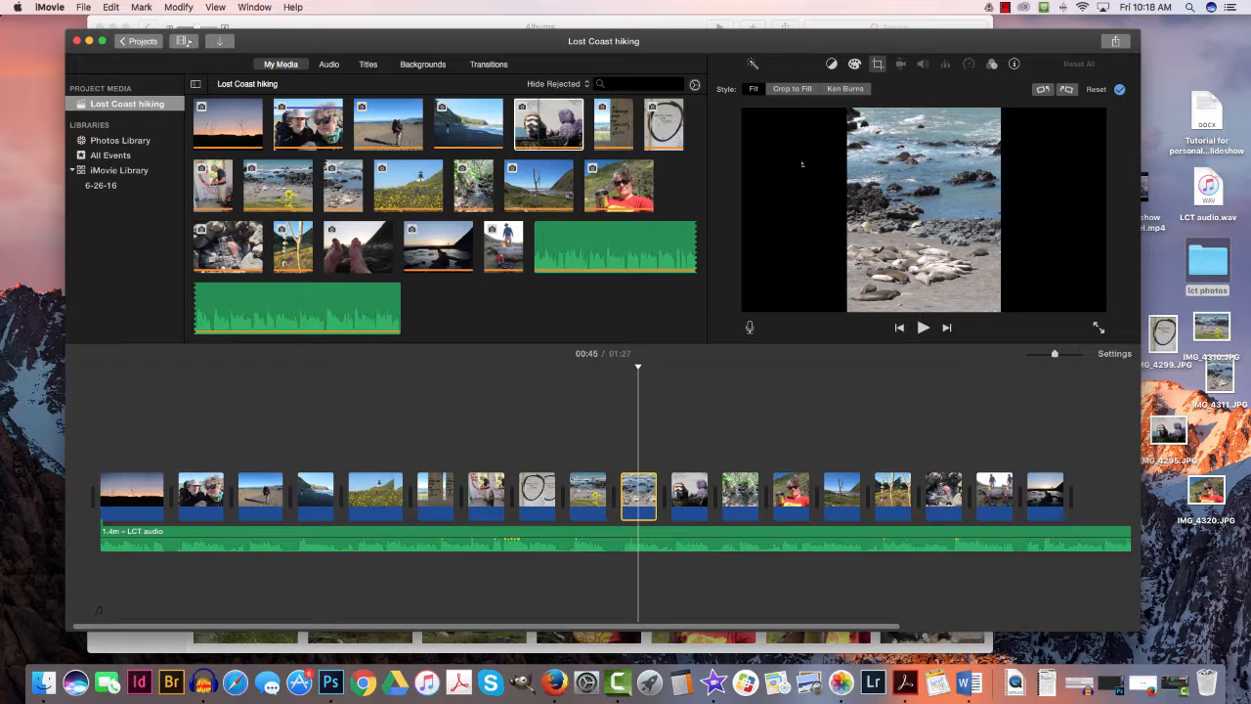
left_click(791, 93)
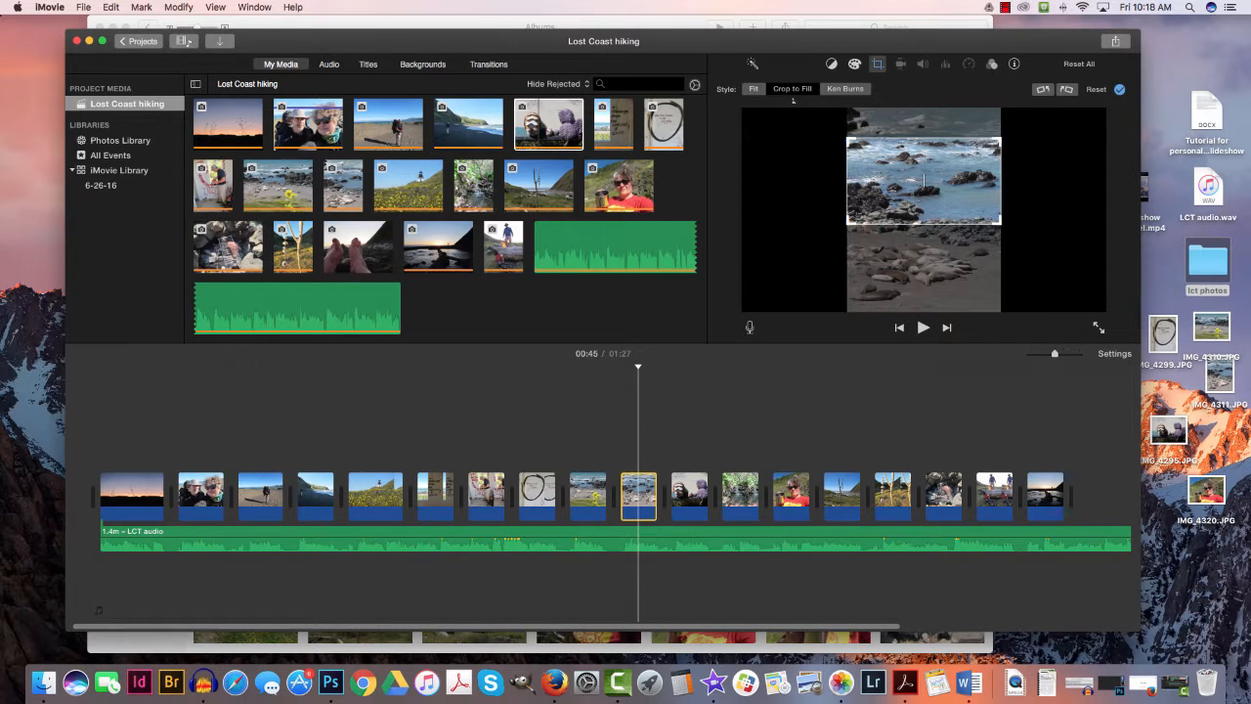
left_click(755, 90)
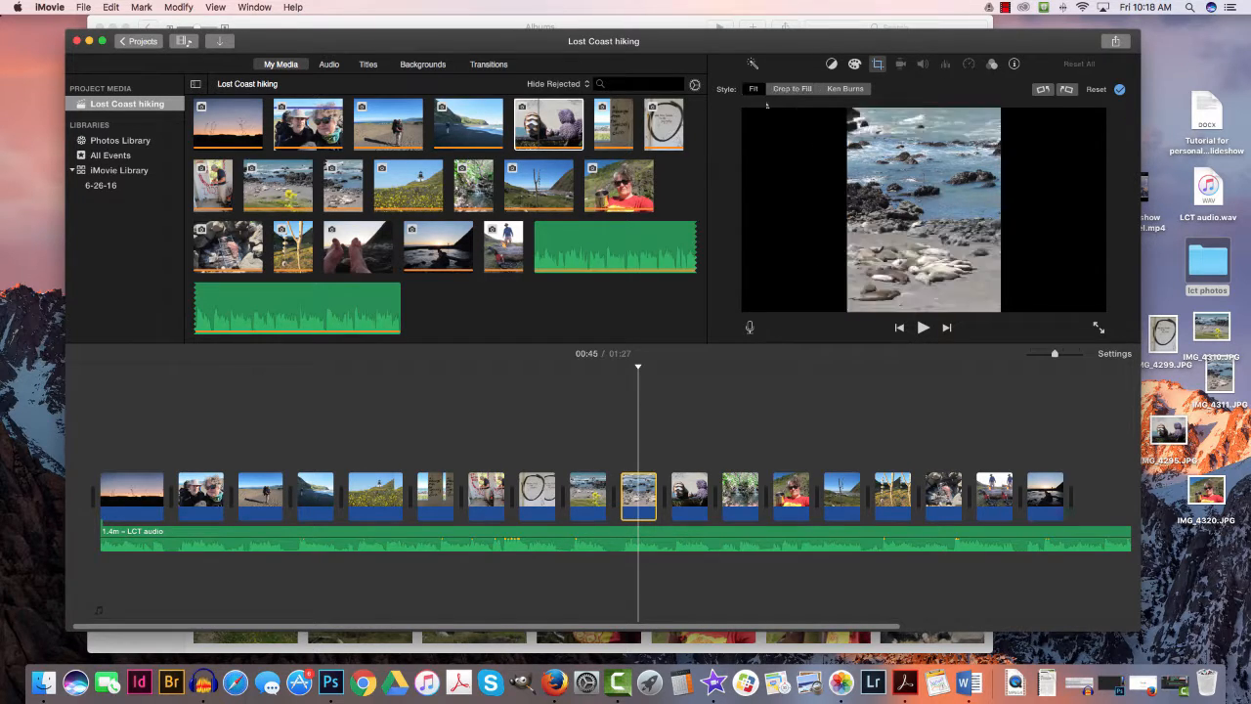
Enlarge the Ken Burns end frame of the vertical forest stream photo so it takes in nearly the whole picture
left_click(691, 511)
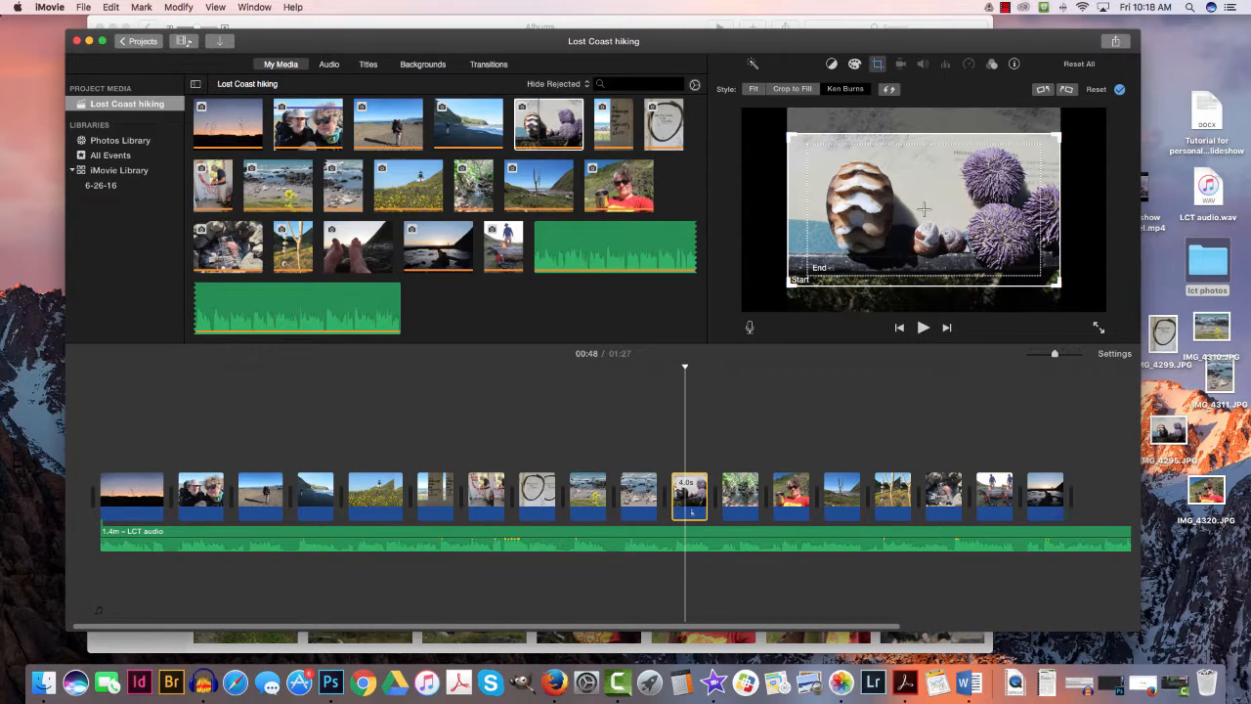
left_click(746, 509)
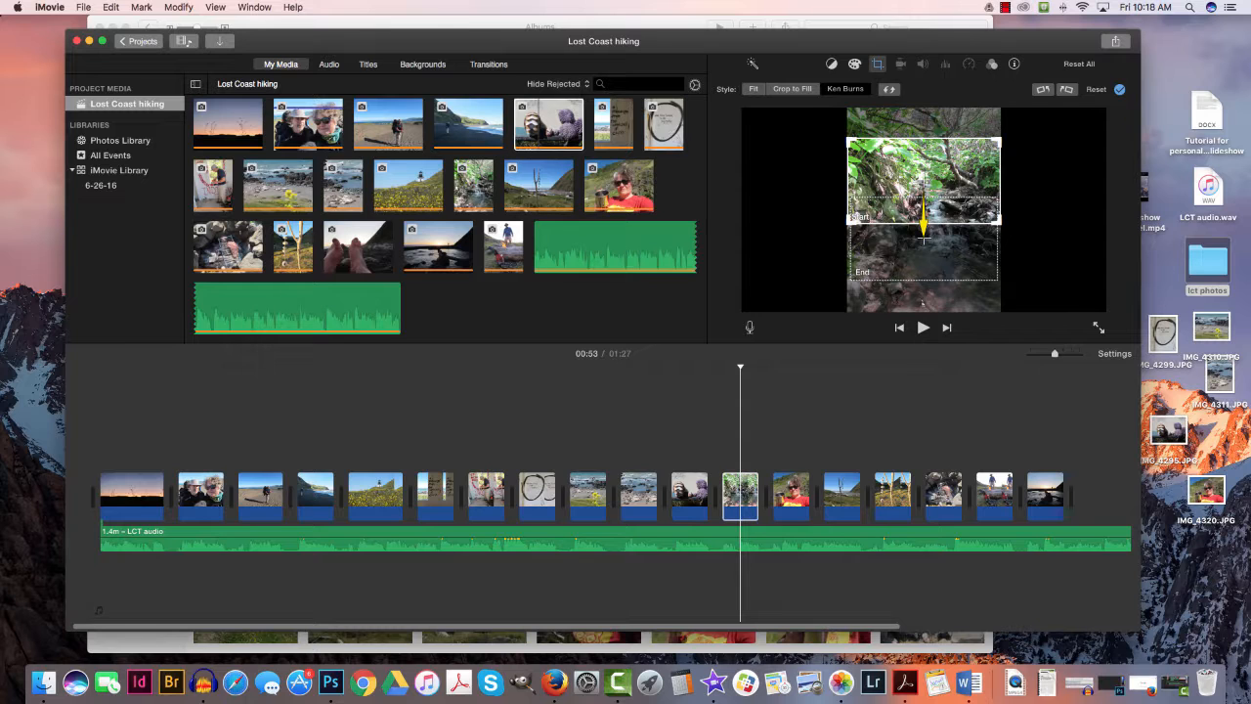
left_click_drag(849, 288, 810, 322)
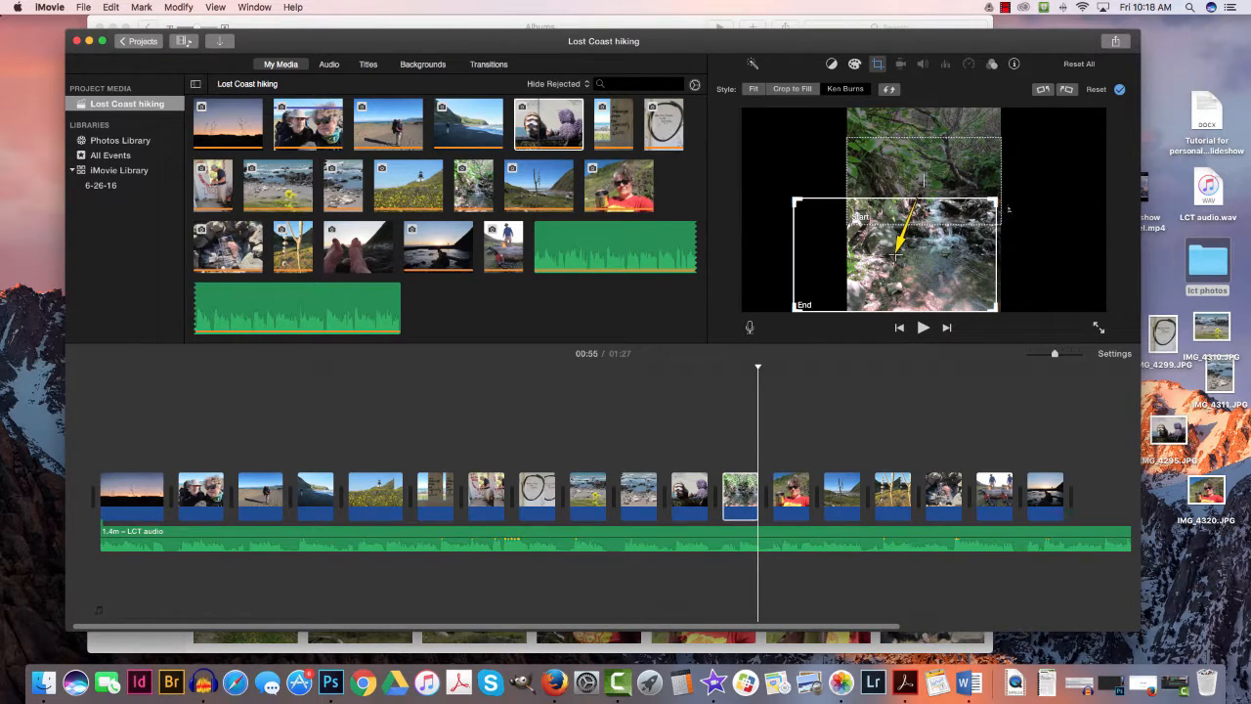
left_click_drag(1009, 208, 1072, 166)
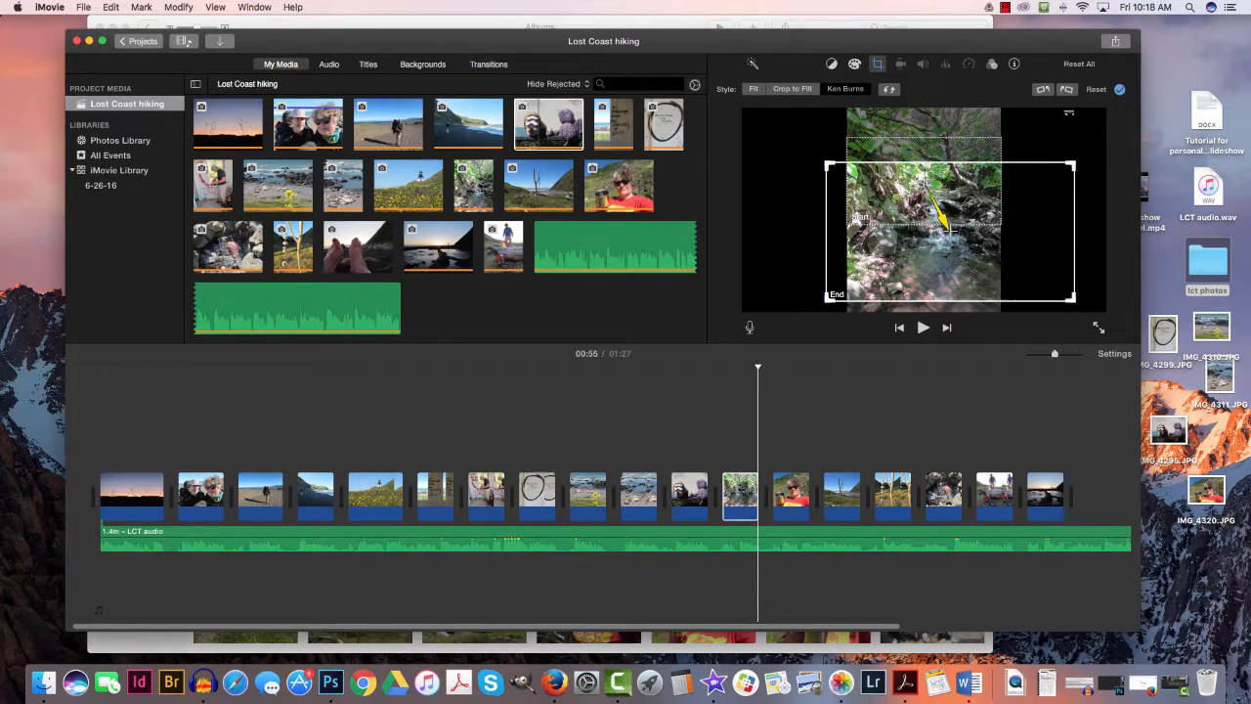
left_click_drag(1069, 114, 1115, 124)
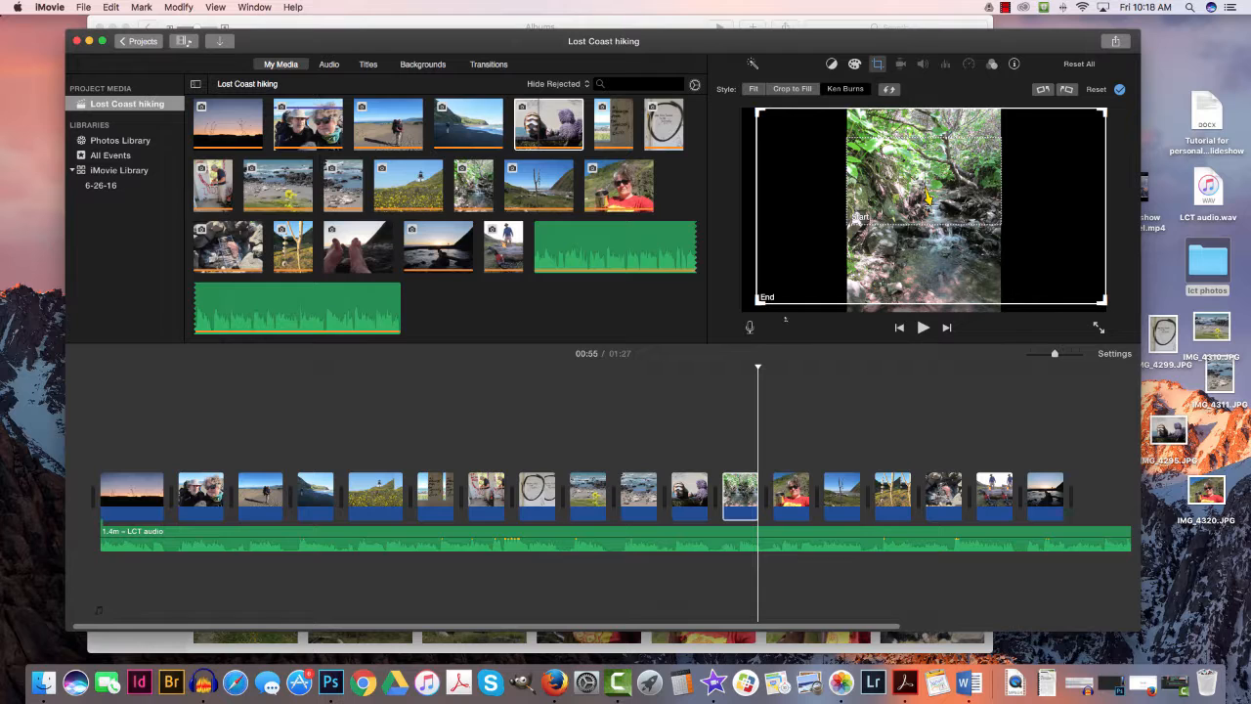
Play the slideshow from the start of the stream photo to check the photos against the narration
left_click(738, 501)
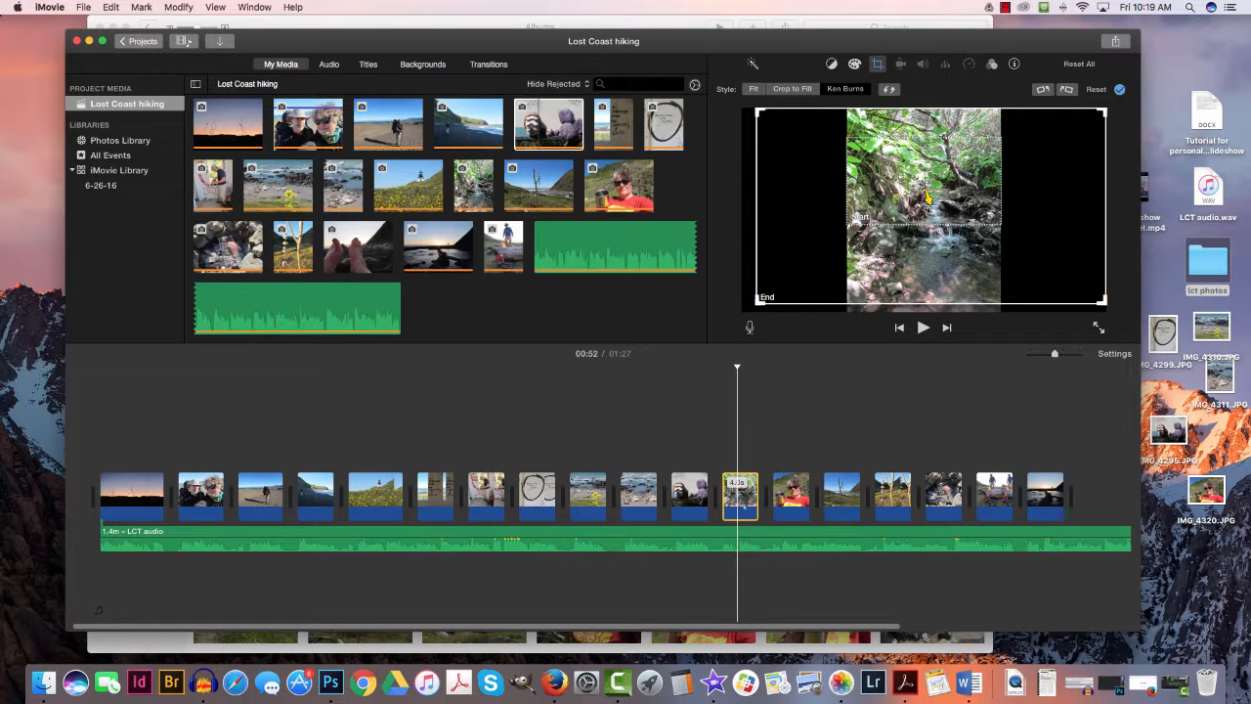
key("space")
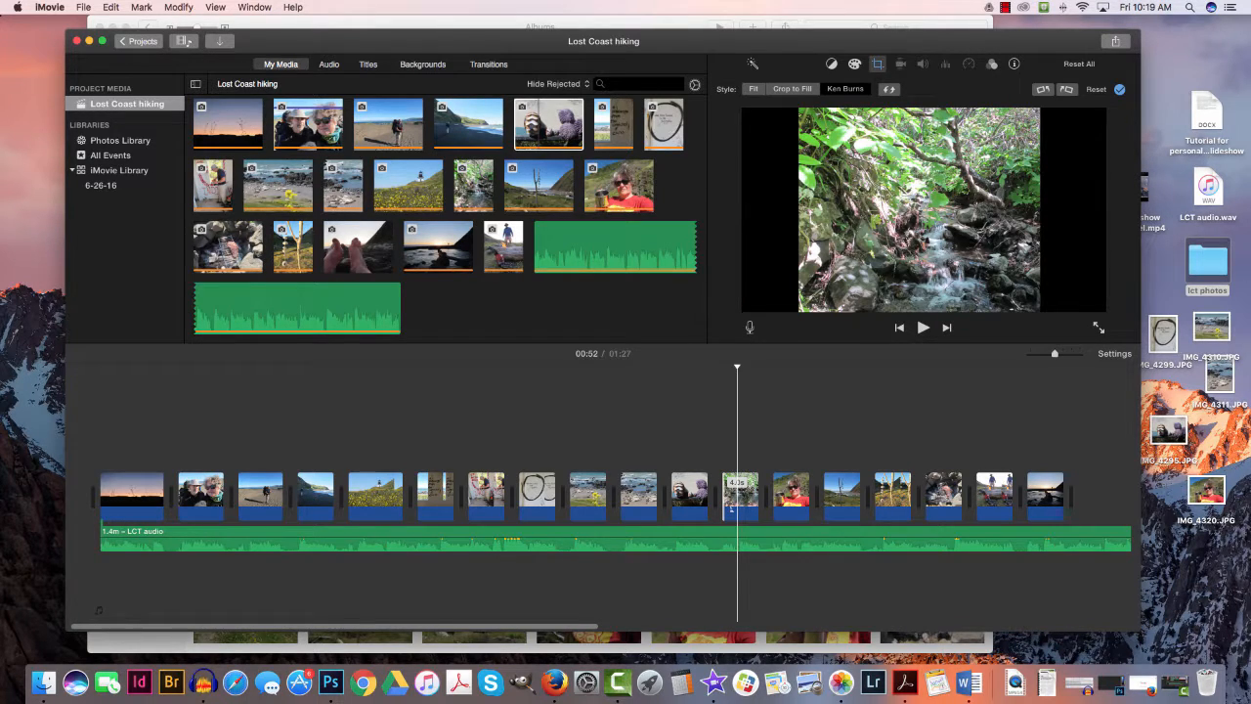
left_click(724, 374)
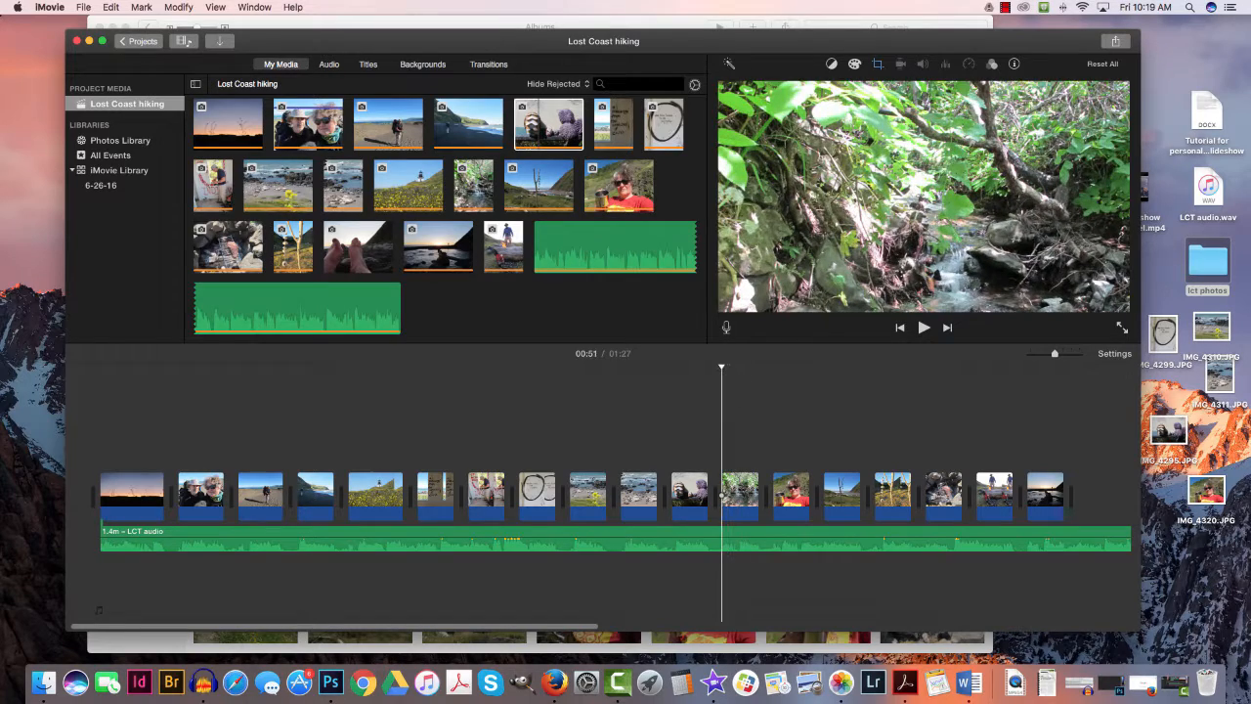
key("space")
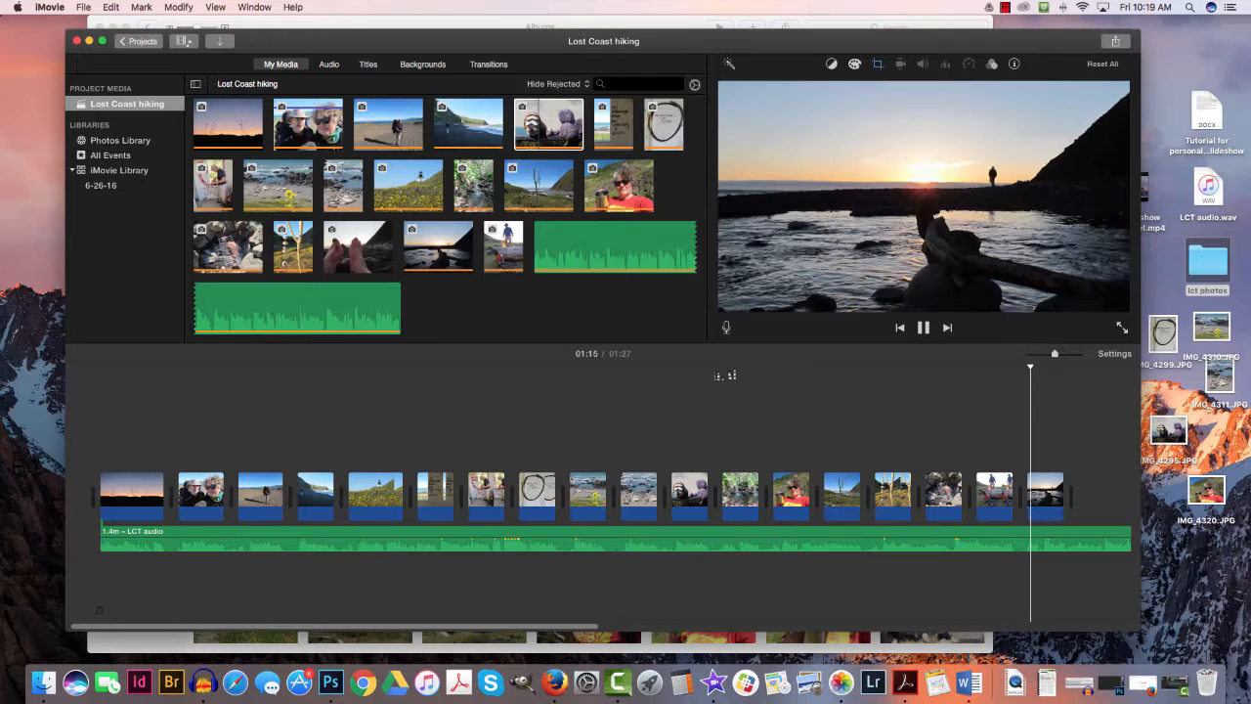
key("space")
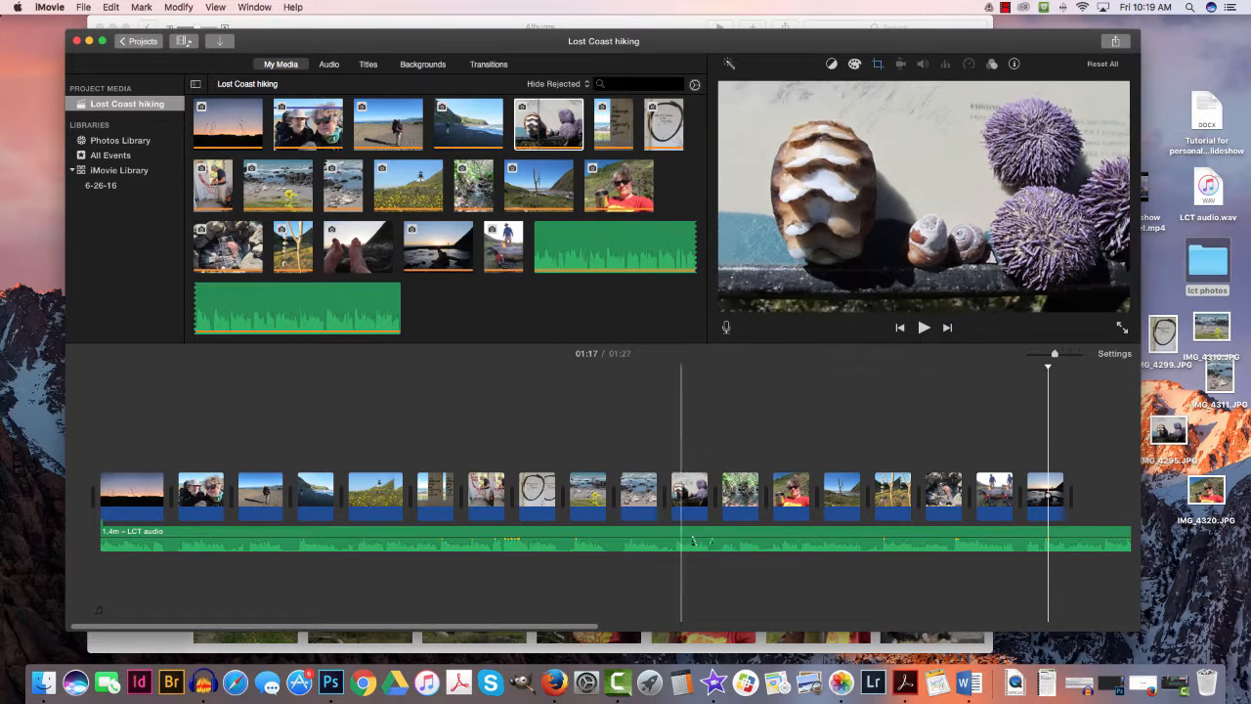
Lengthen the on-screen duration of the forest stream photo and the selfie with the metal cup
left_click(746, 513)
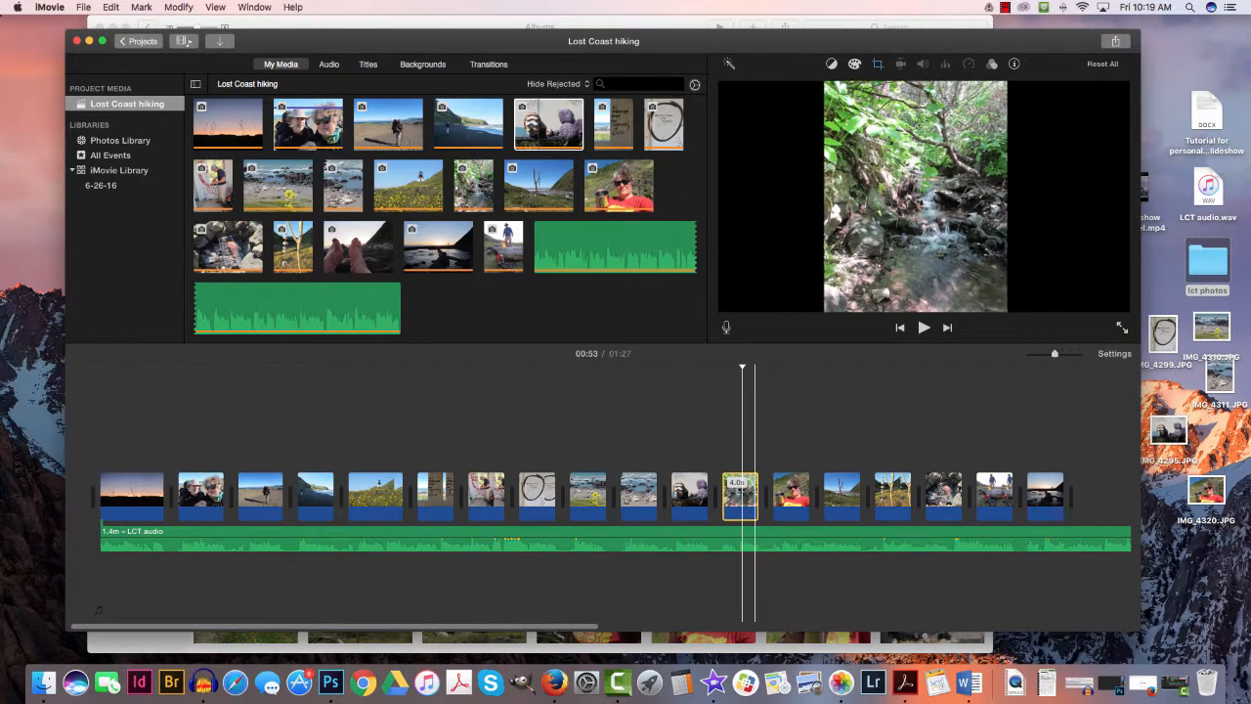
left_click_drag(758, 486, 772, 486)
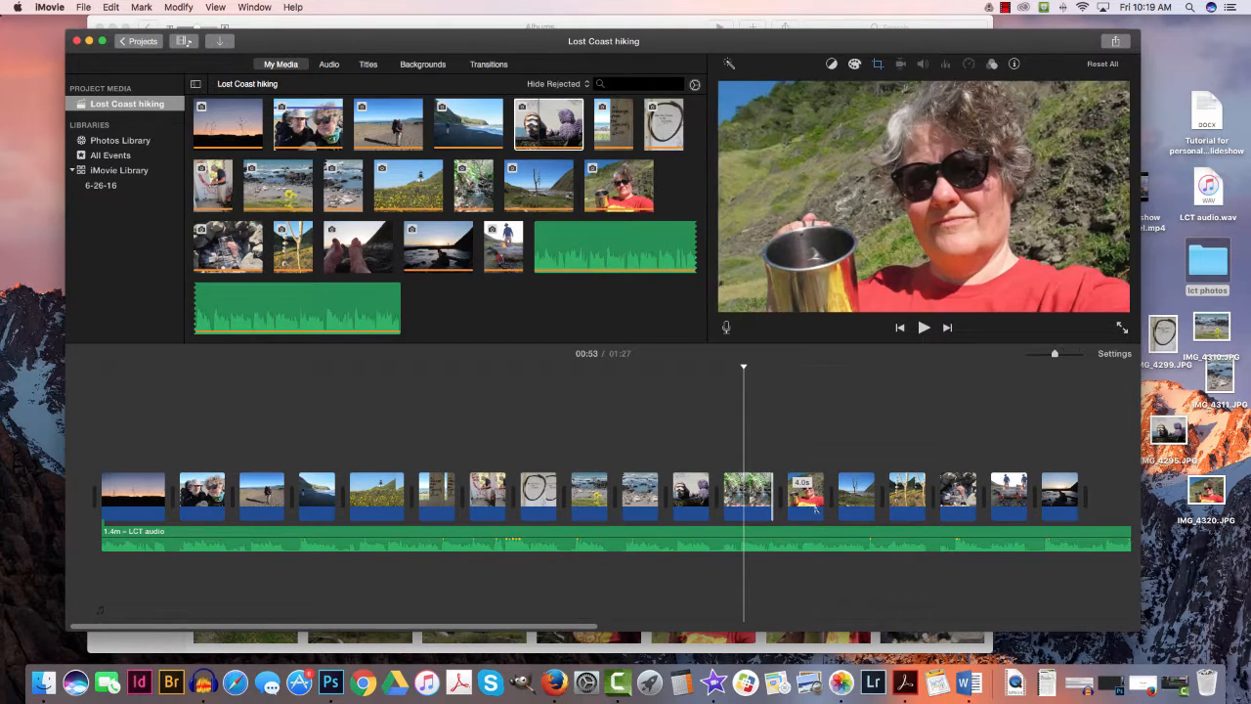
left_click(810, 493)
left_click(801, 494)
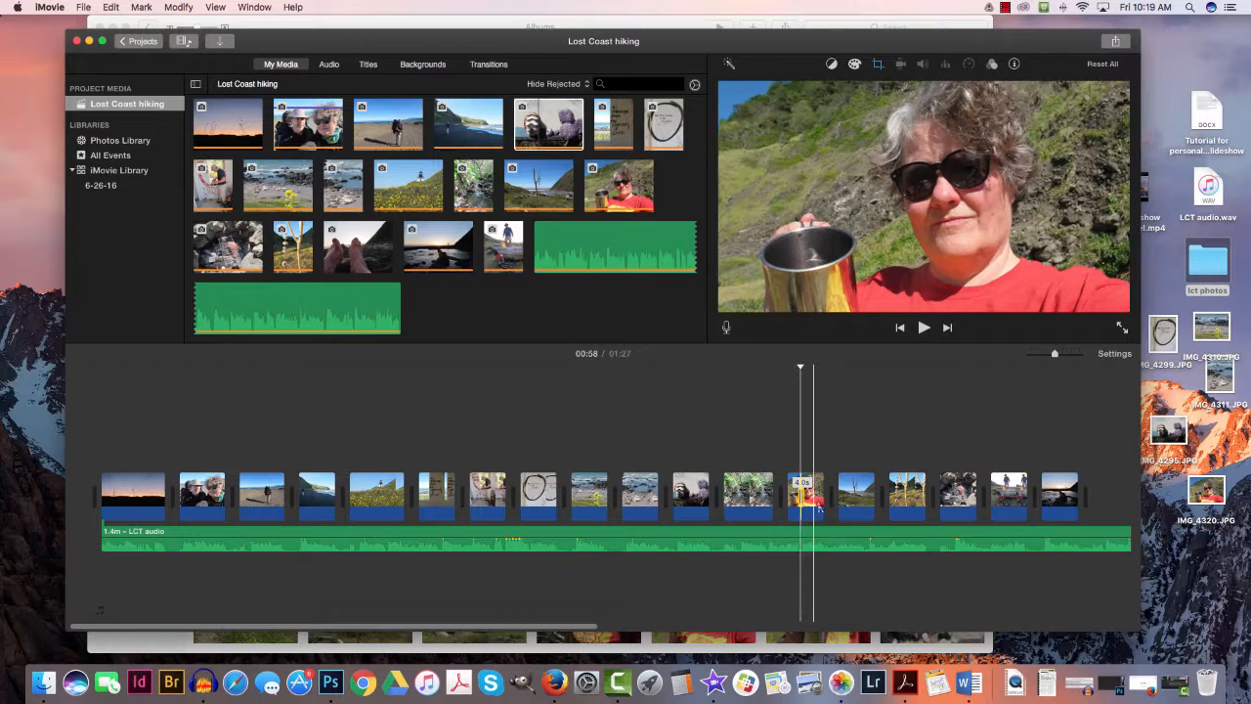
left_click(816, 496)
left_click(802, 493)
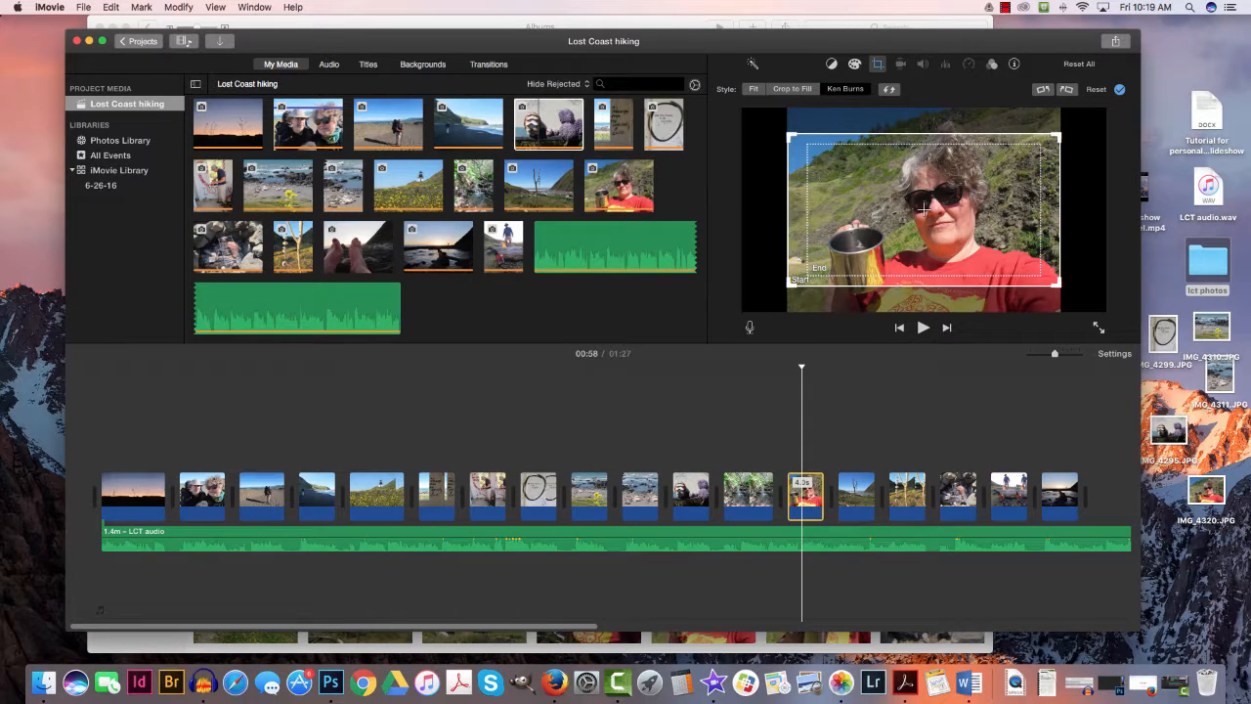
left_click_drag(823, 494, 842, 494)
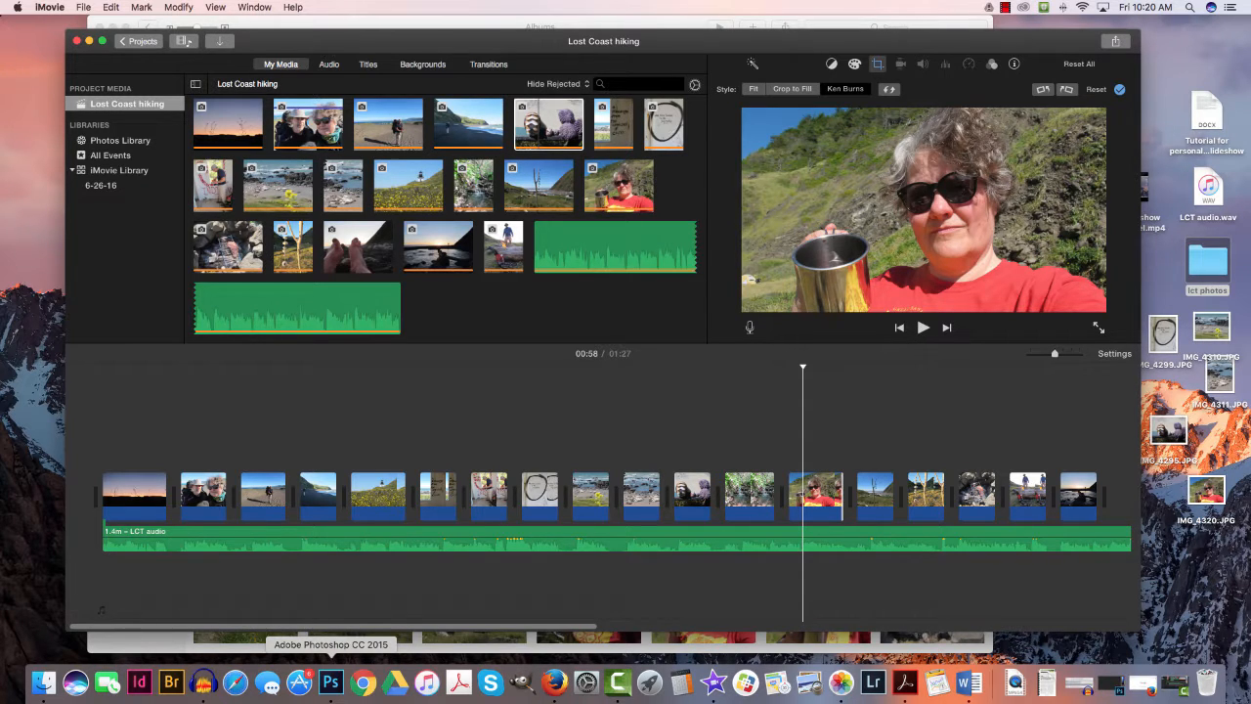
Switch to Photos and copy the photo of the hiker standing among driftwood, IMG_4318.JPG, to the desktop
left_click(840, 683)
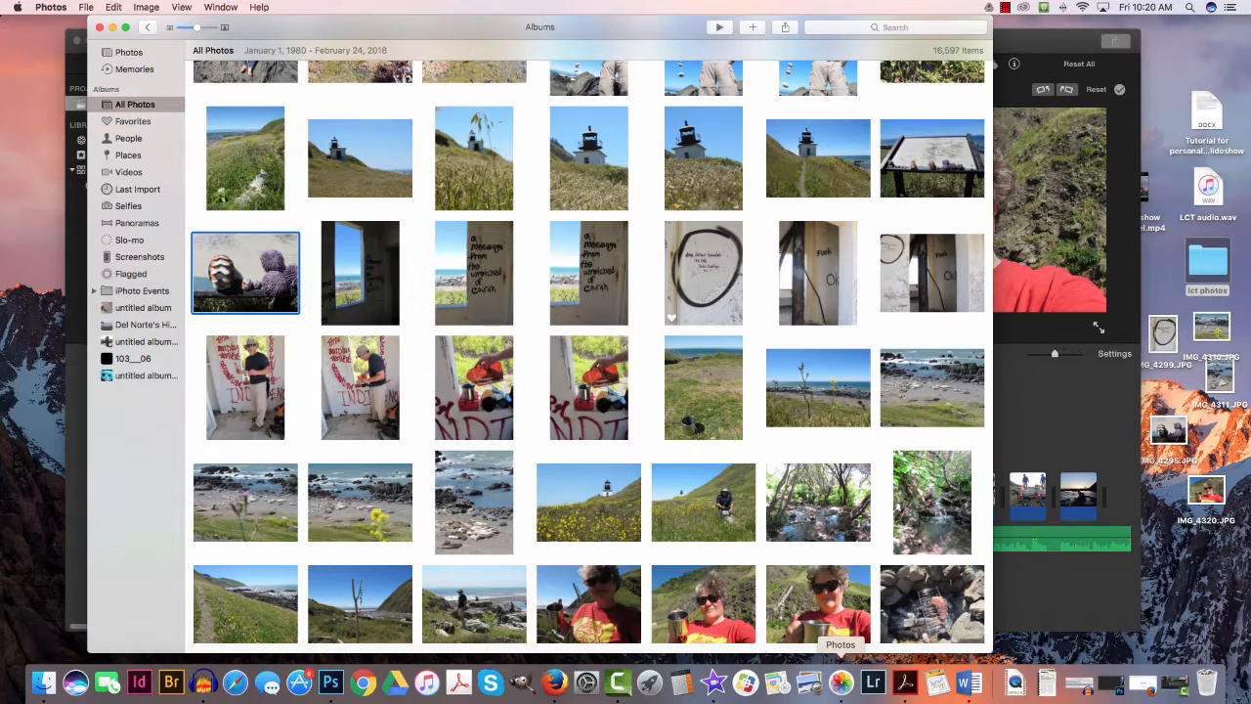
scroll(586, 352, "down", 3)
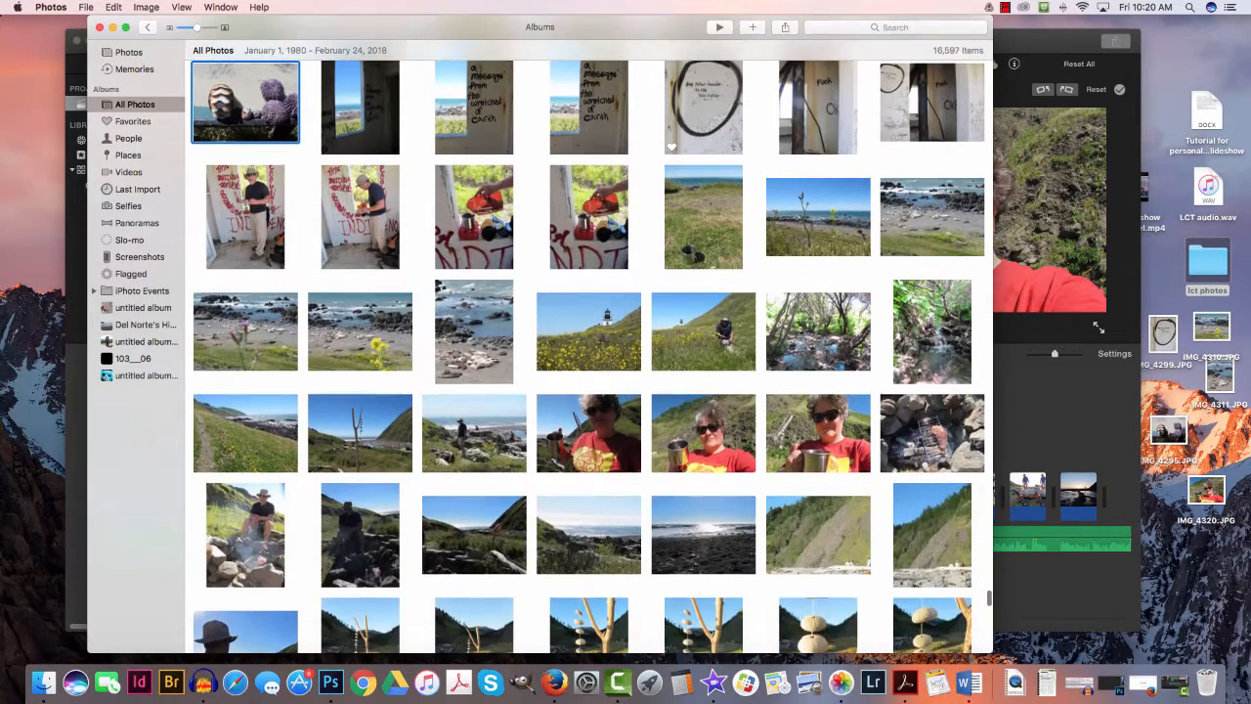
left_click(474, 433)
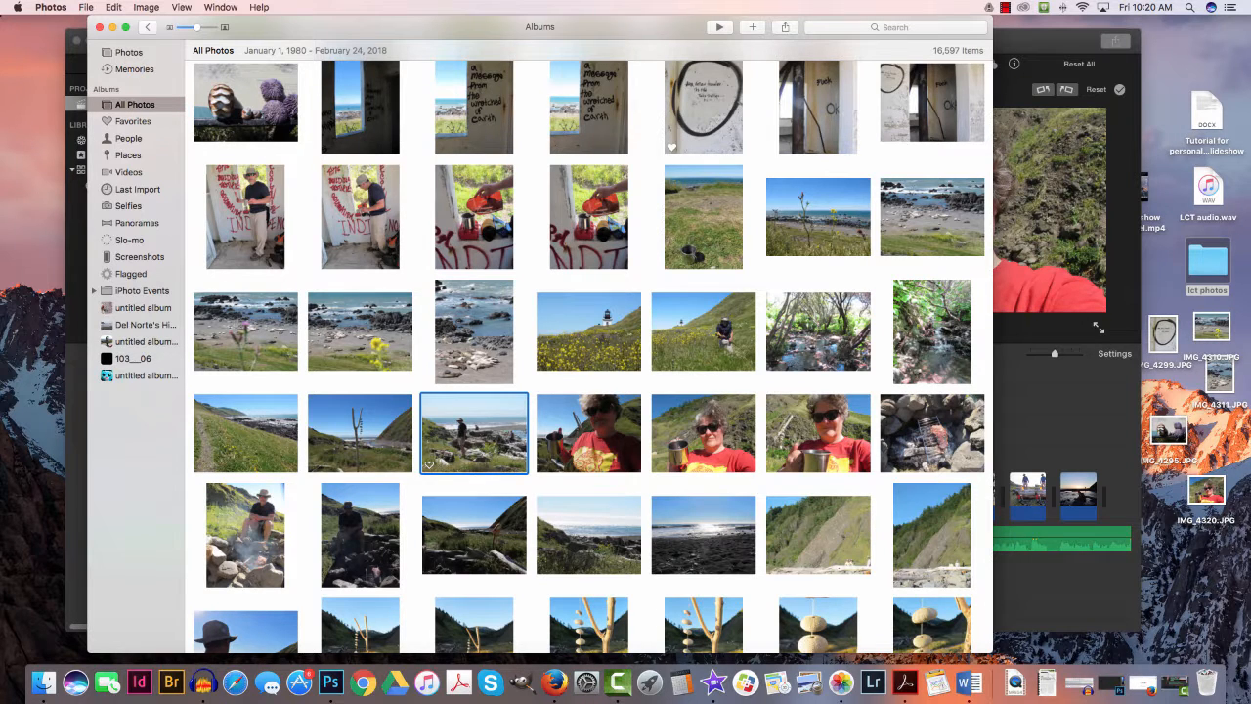
left_click_drag(474, 433, 1190, 567)
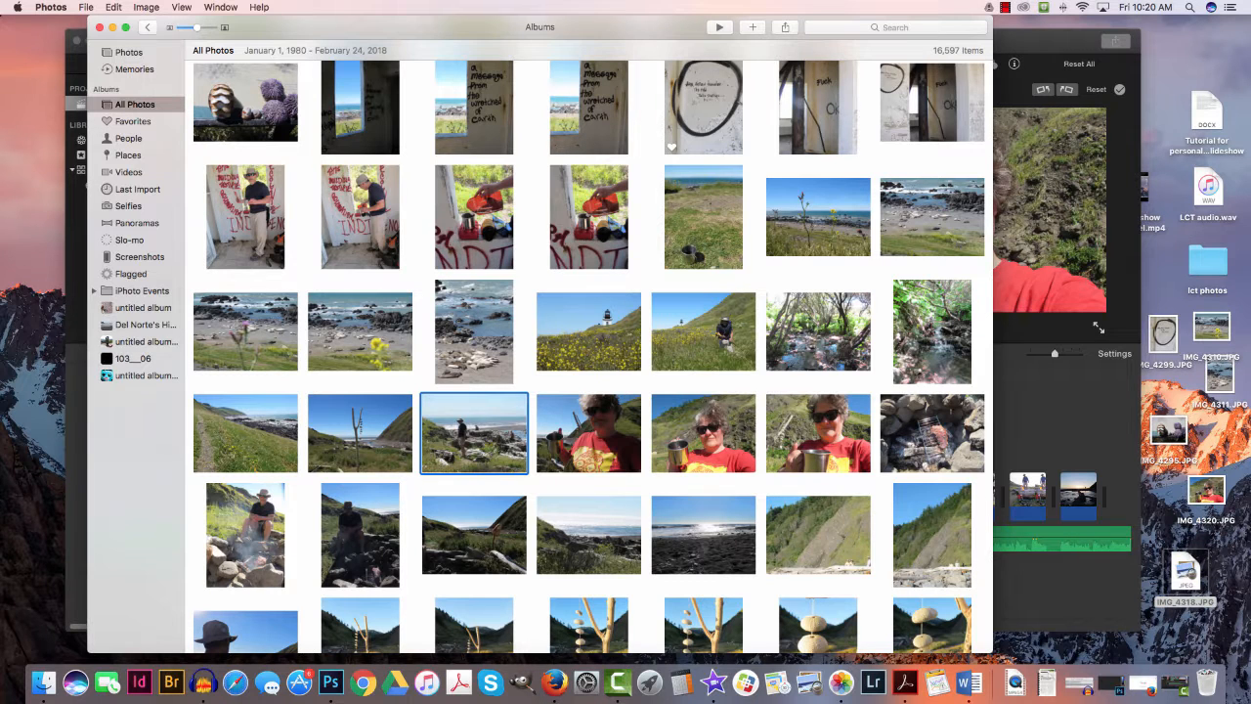
Back in iMovie, import IMG_4318.JPG into the project media and insert it in the timeline after the metal cup selfie
left_click(1047, 612)
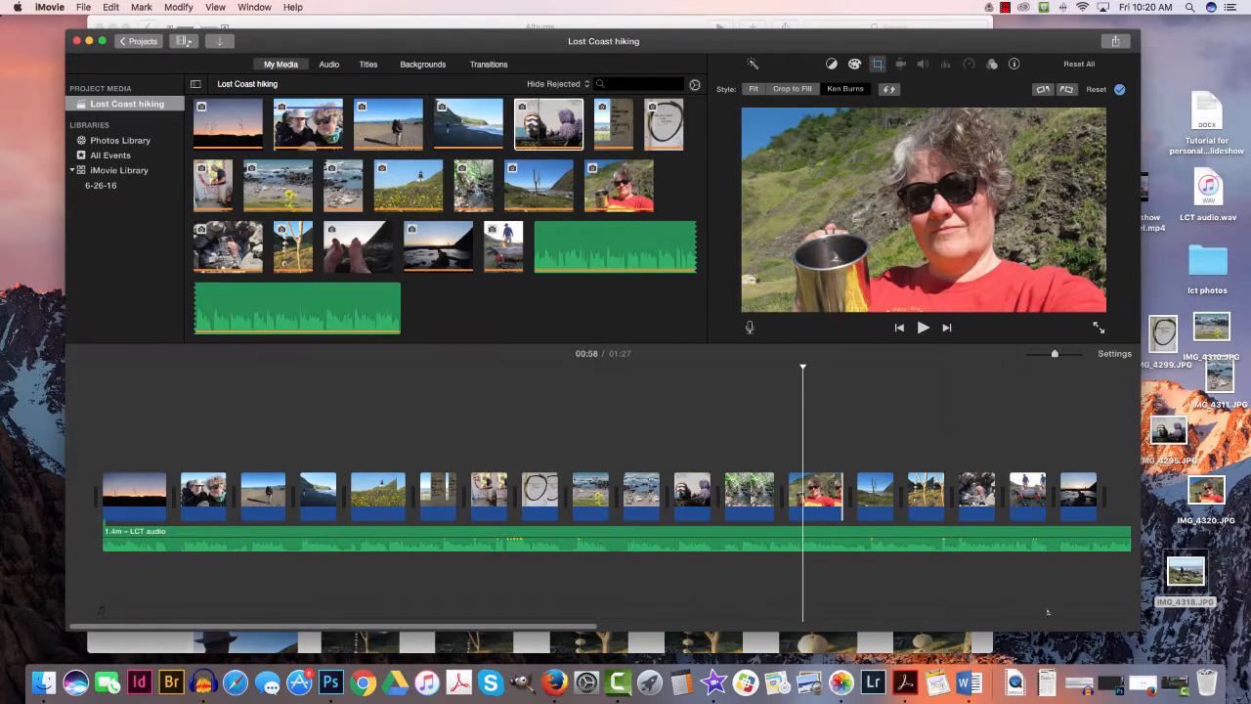
left_click_drag(1185, 571, 529, 260)
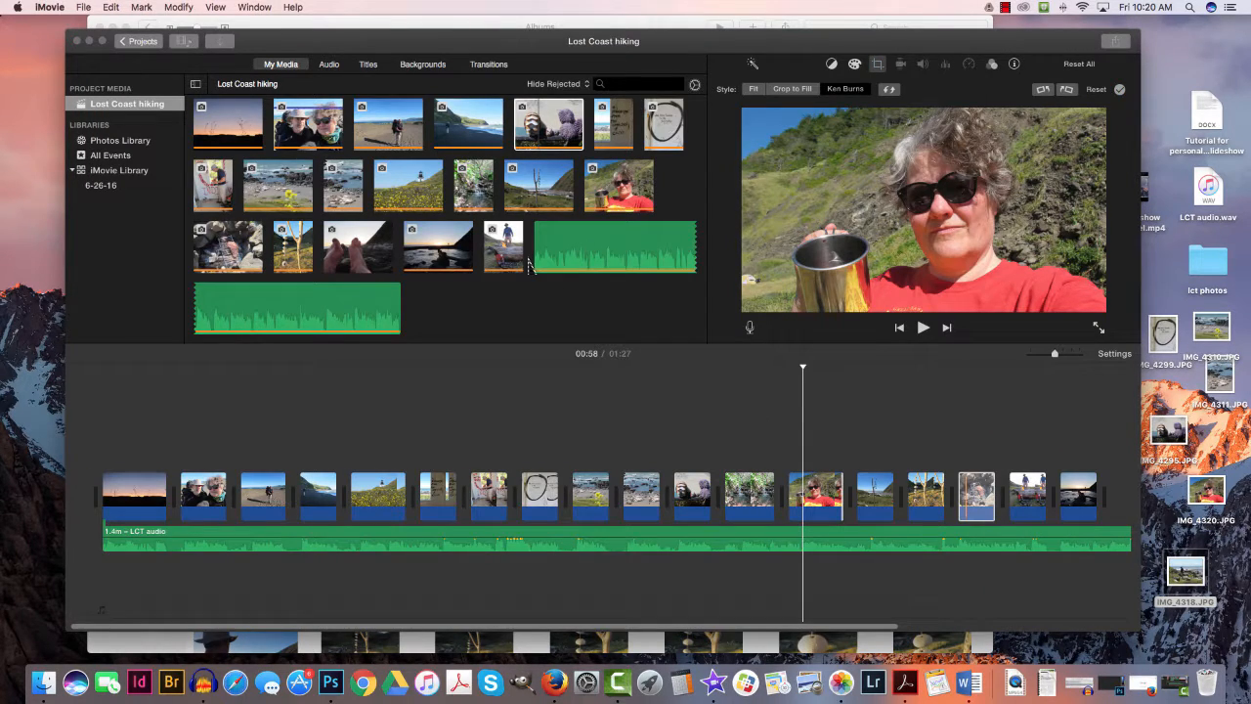
mouse_move(1190, 572)
left_mouse_down()
mouse_move(1143, 546)
mouse_move(910, 531)
mouse_move(748, 424)
mouse_move(1223, 574)
mouse_move(1207, 577)
left_mouse_up()
left_click_drag(622, 186, 855, 490)
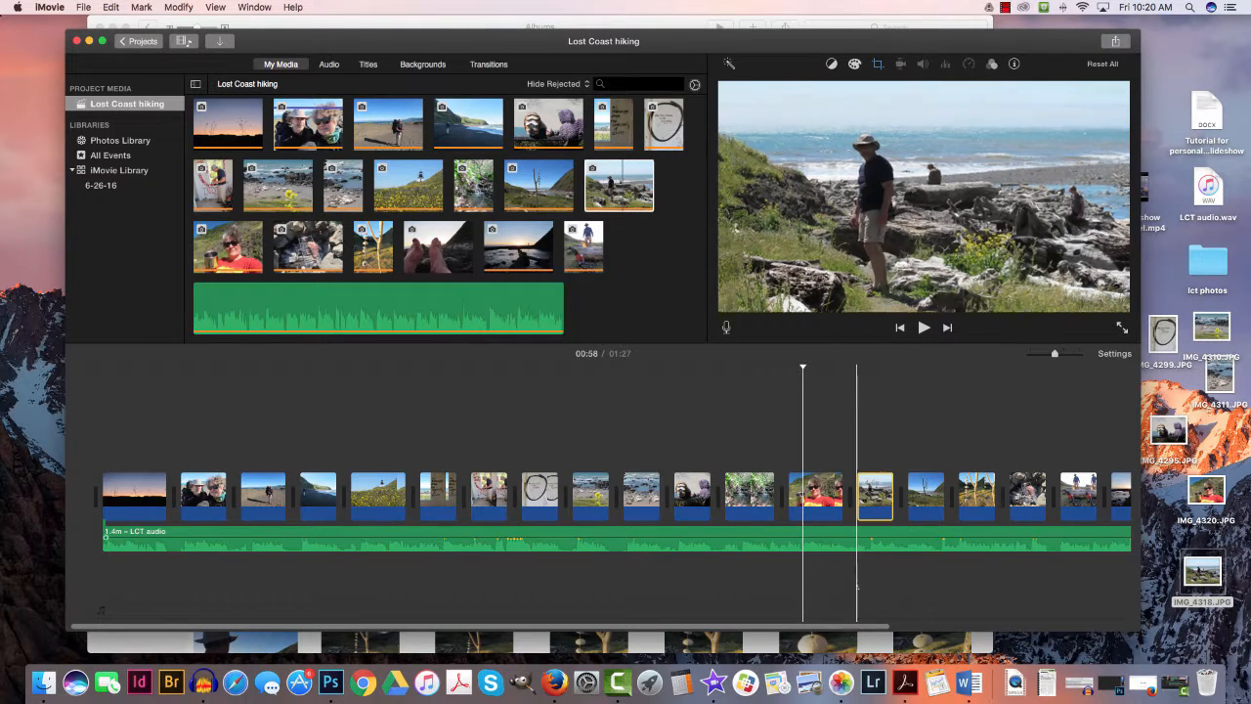
Browse the title styles and add a Line Lower Third title over the opening sunset photo
scroll(855, 505, "right", 3)
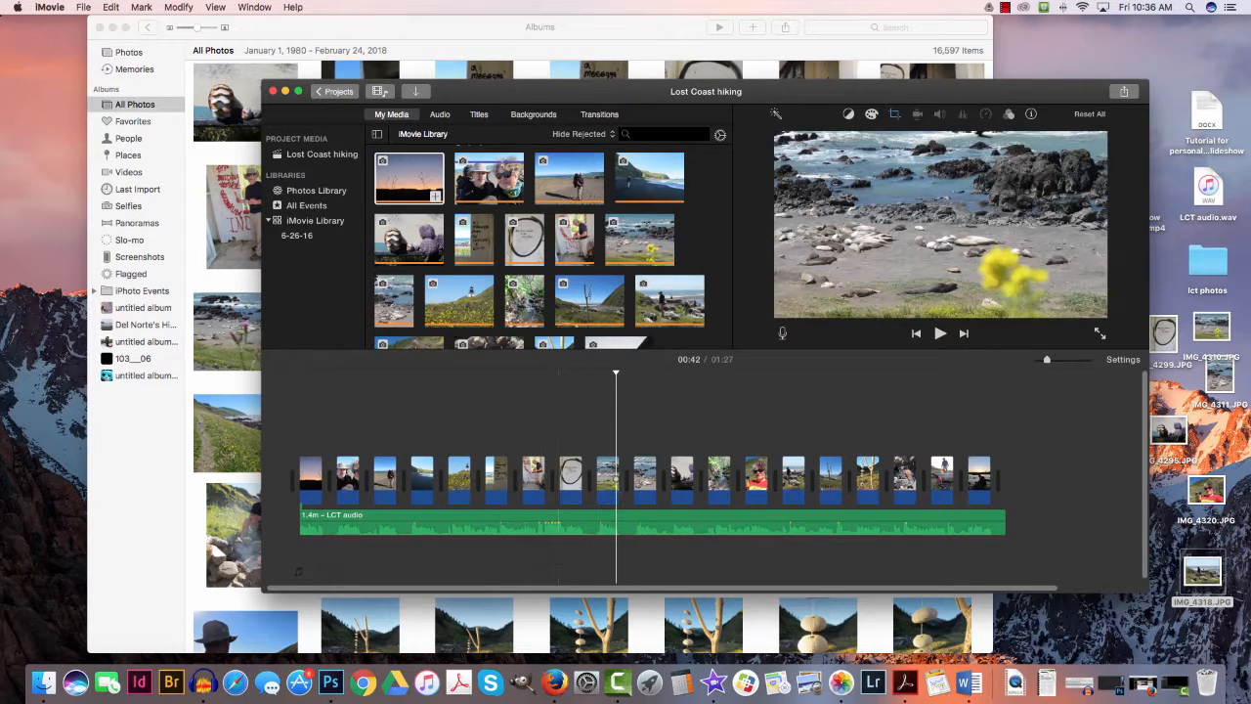
left_click_drag(531, 106, 528, 124)
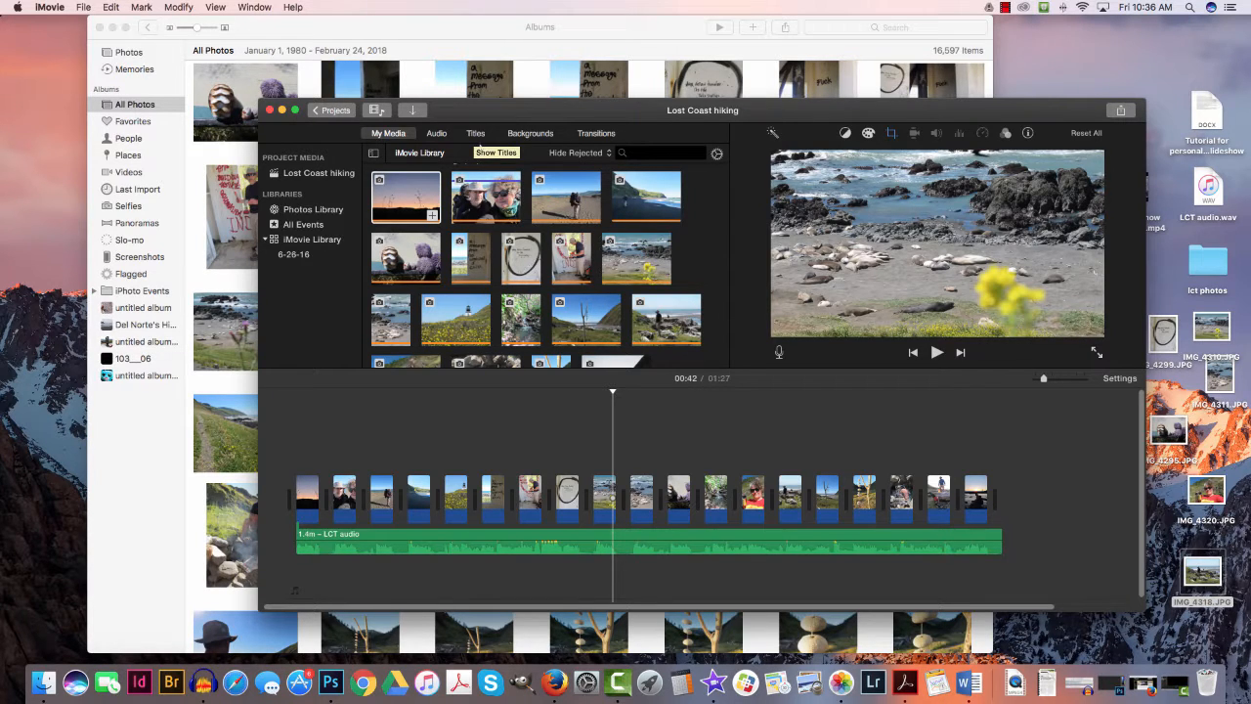
left_click(479, 144)
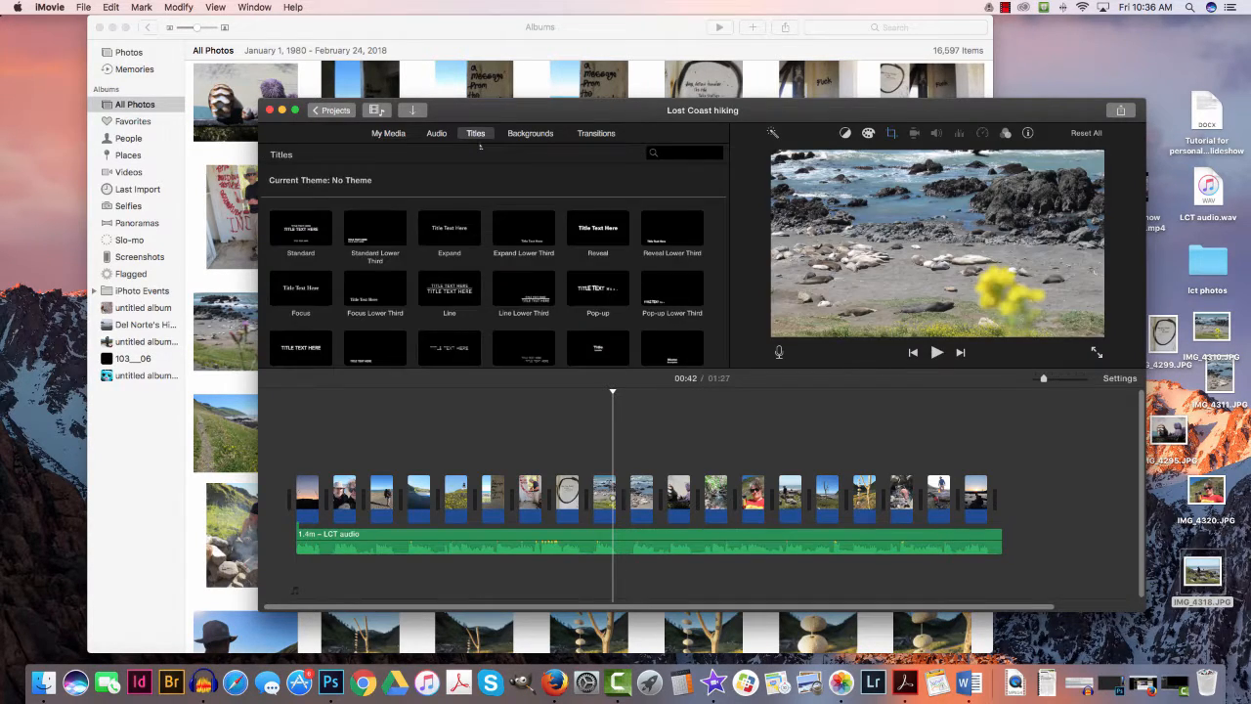
left_click(383, 303)
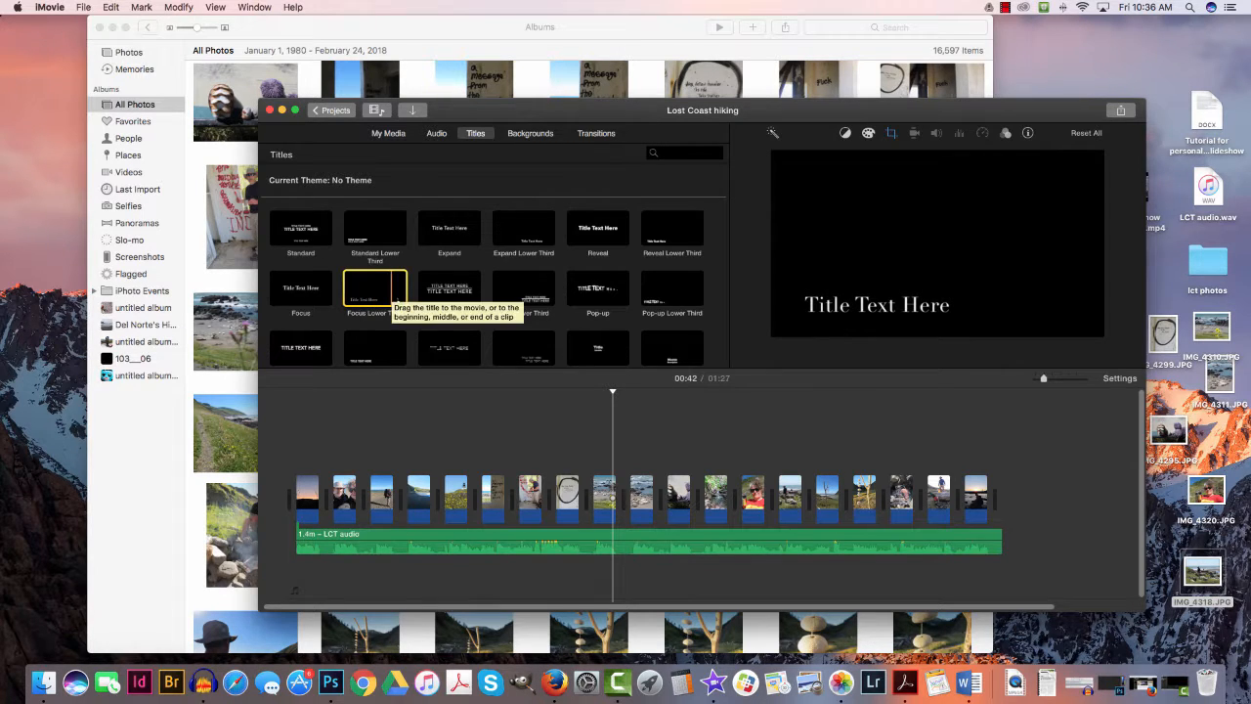
left_click(543, 295)
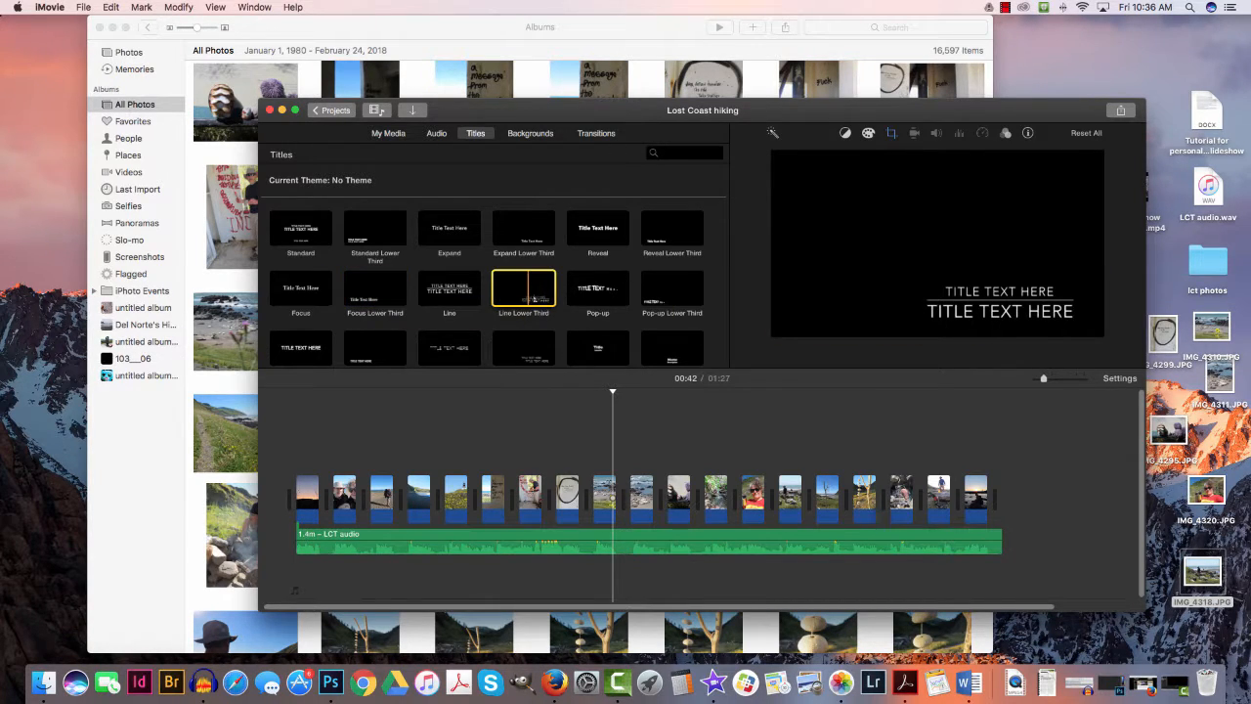
left_click_drag(543, 295, 303, 507)
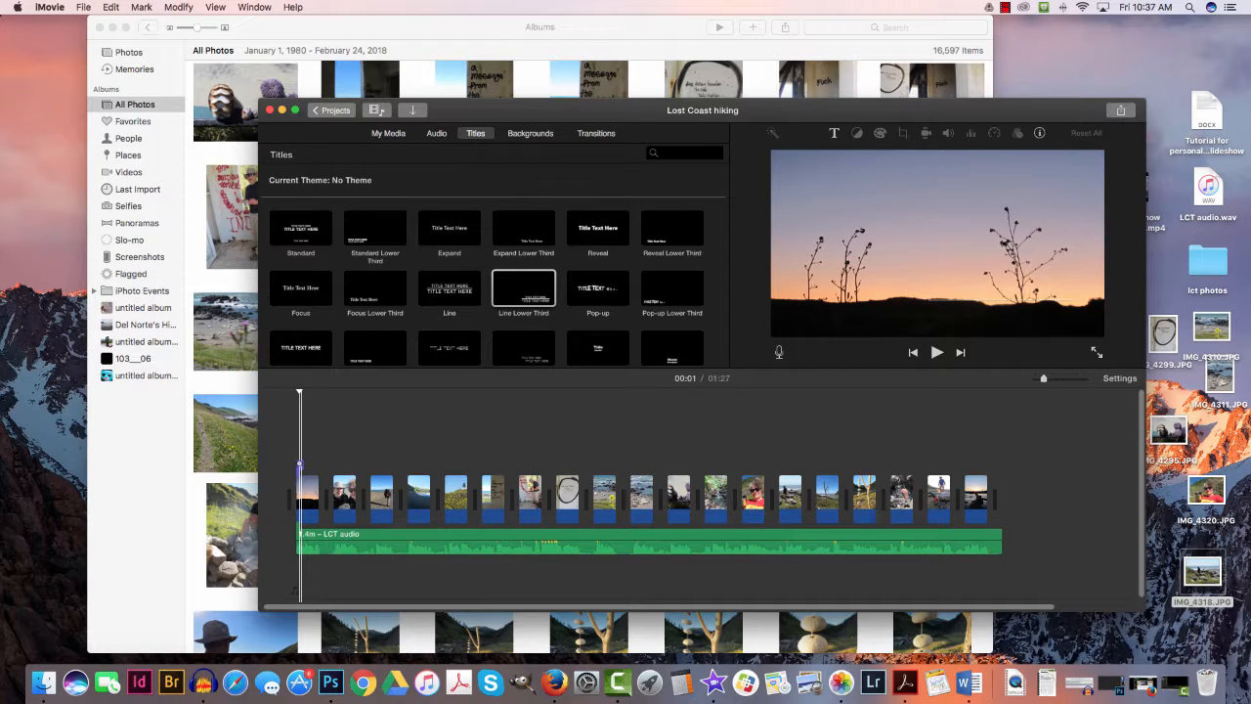
Enlarge the timeline clips slightly and shift the title to a later point over the opening sunset photo
double_click(300, 465)
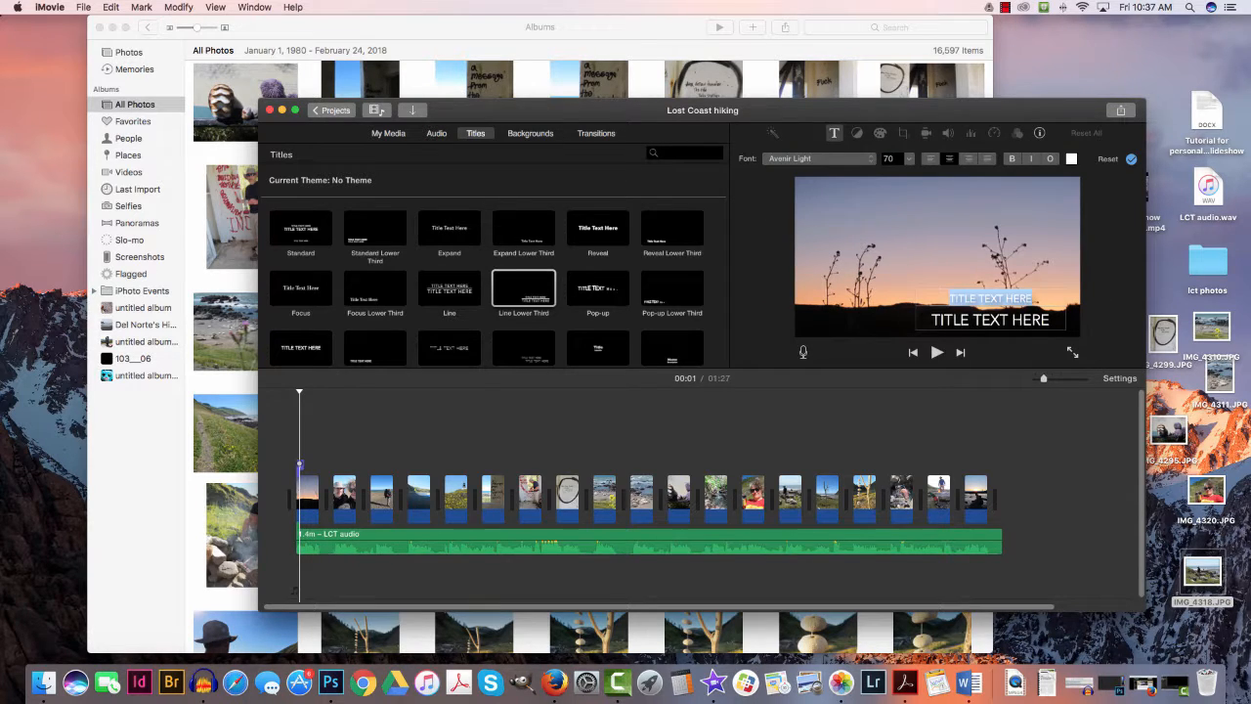
left_click_drag(1044, 379, 1053, 378)
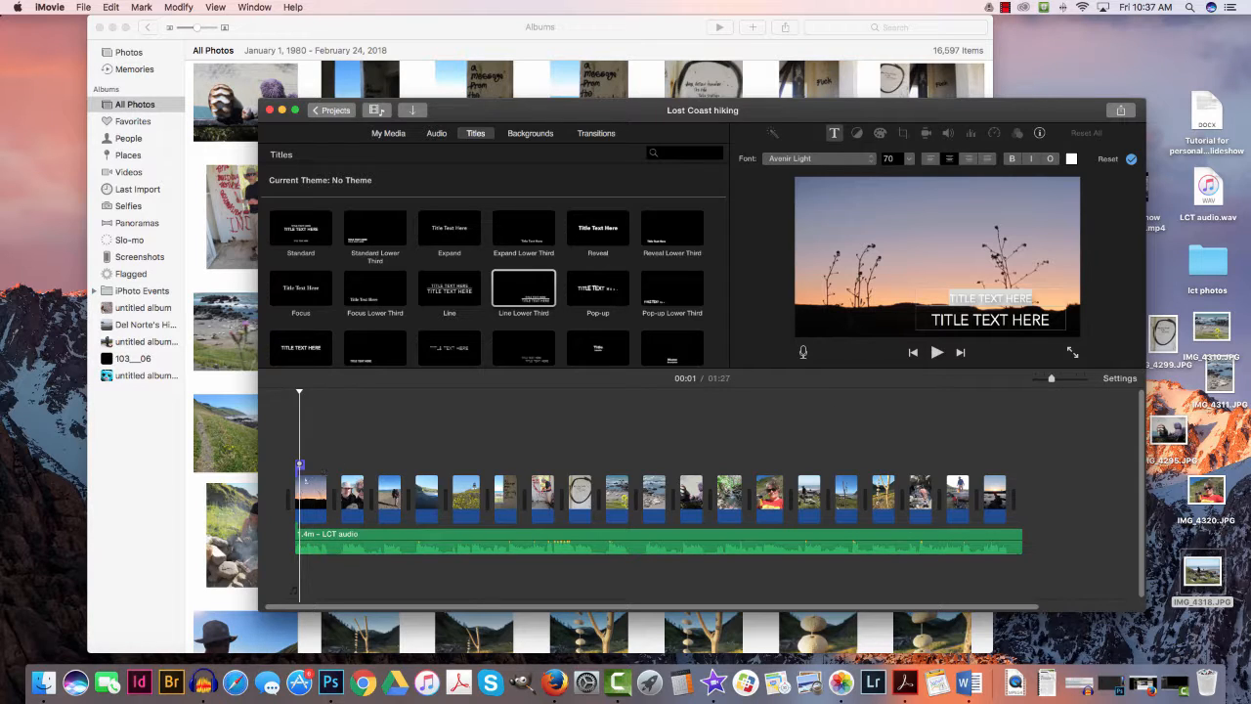
double_click(300, 466)
left_click(300, 465)
left_click_drag(302, 468, 316, 469)
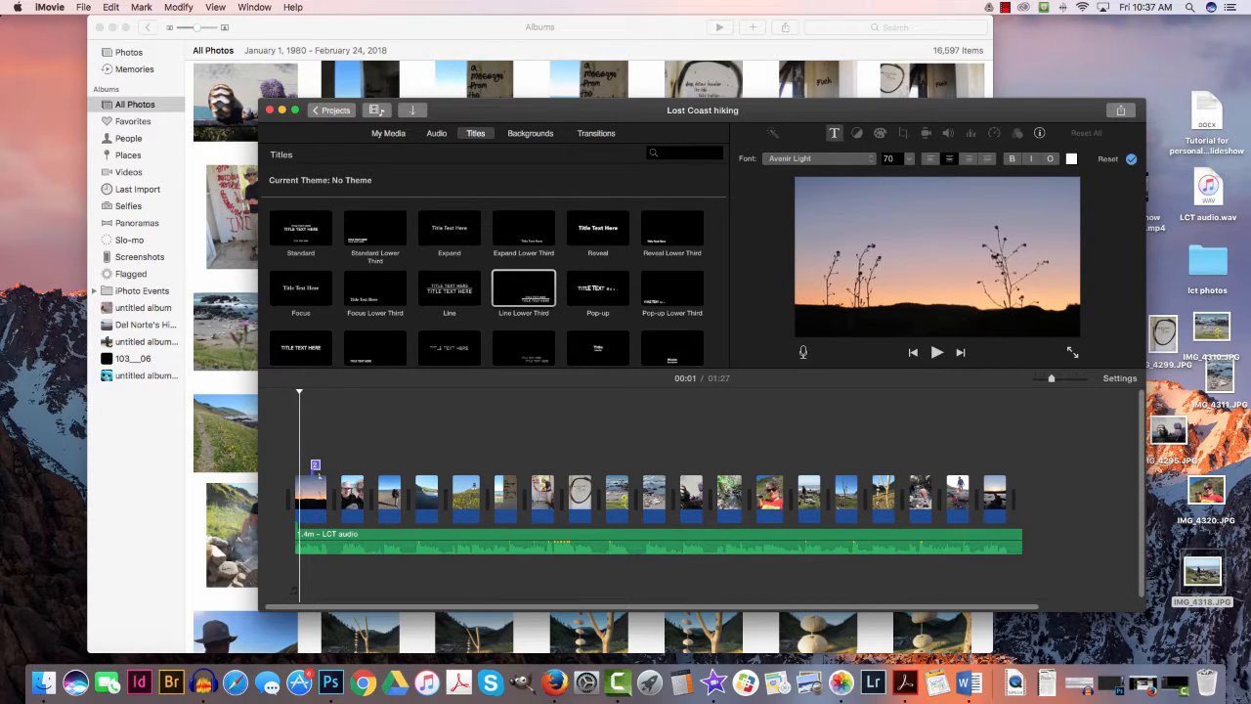
Fine-tune the position of the title clip over the later part of the opening sunset photo
left_click_drag(312, 465, 306, 466)
left_click(313, 466)
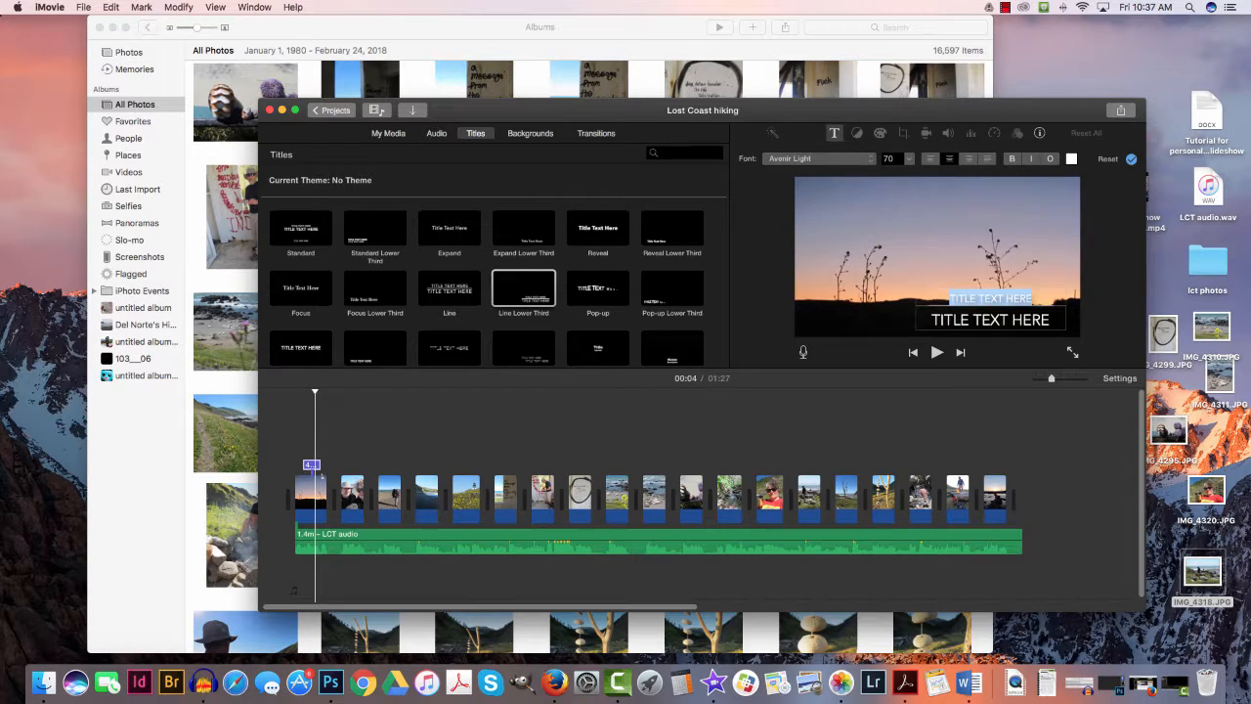
left_click_drag(313, 466, 320, 466)
left_click_drag(326, 465, 328, 465)
Set the opening title's small upper line to SPRING 2017 and its main line to LOST COAST TRAIL, and apply the text
type("SPRING")
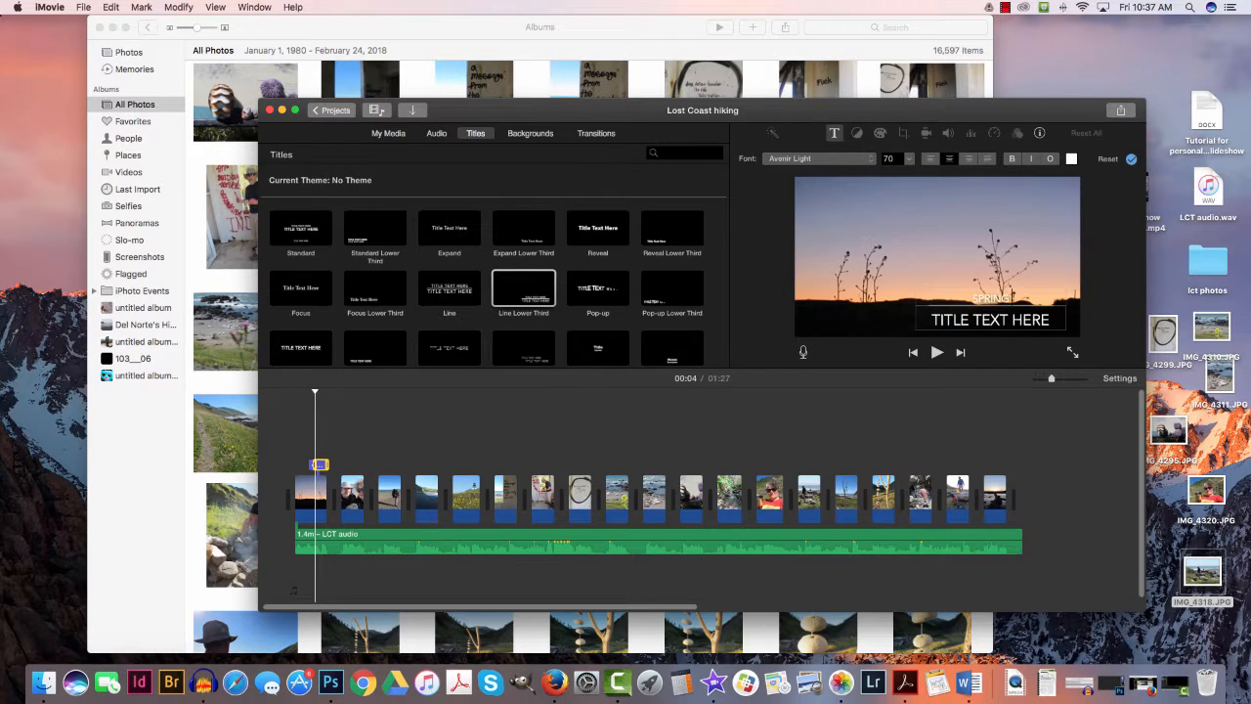
type(" 2017")
key("Tab")
type("LOST COAST")
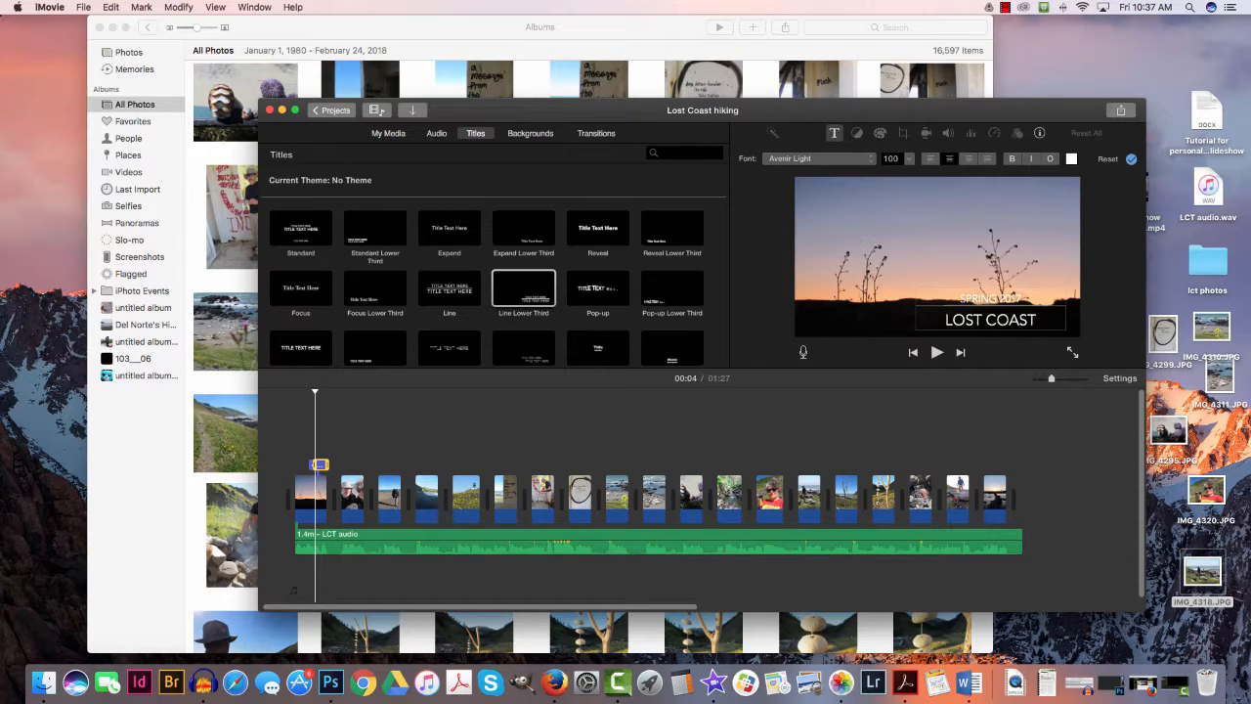
type(" TRAIL")
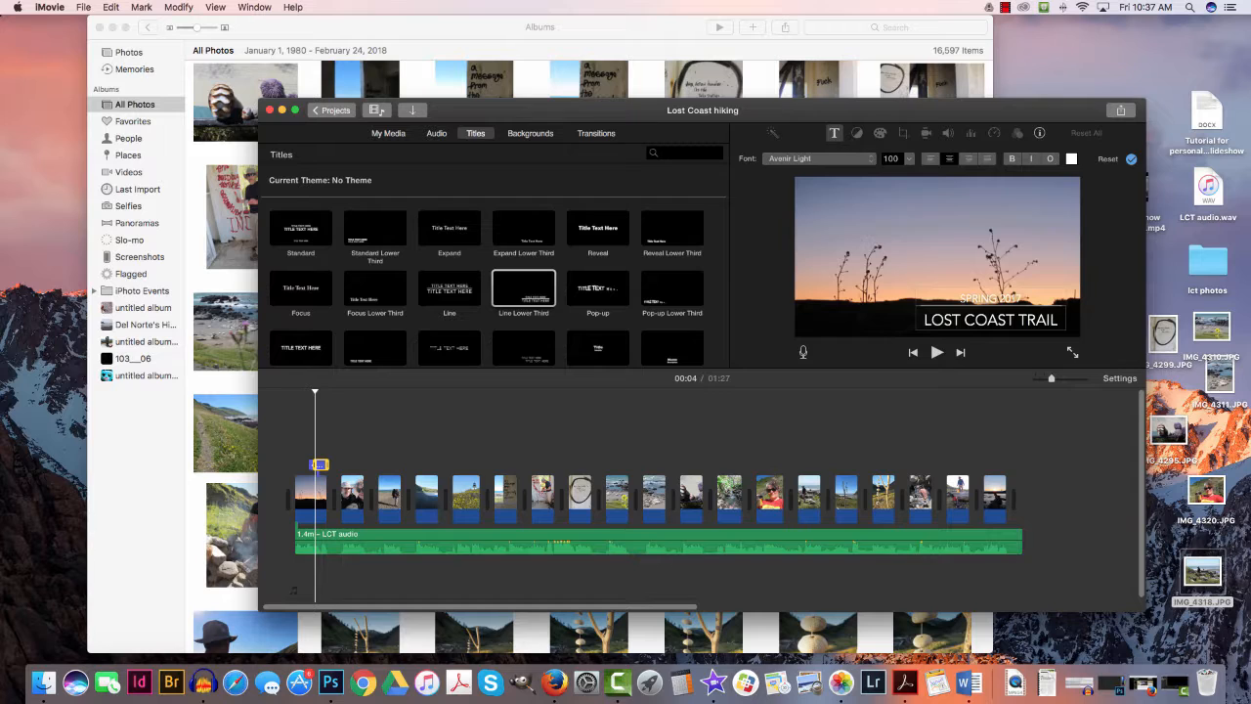
left_click(1131, 158)
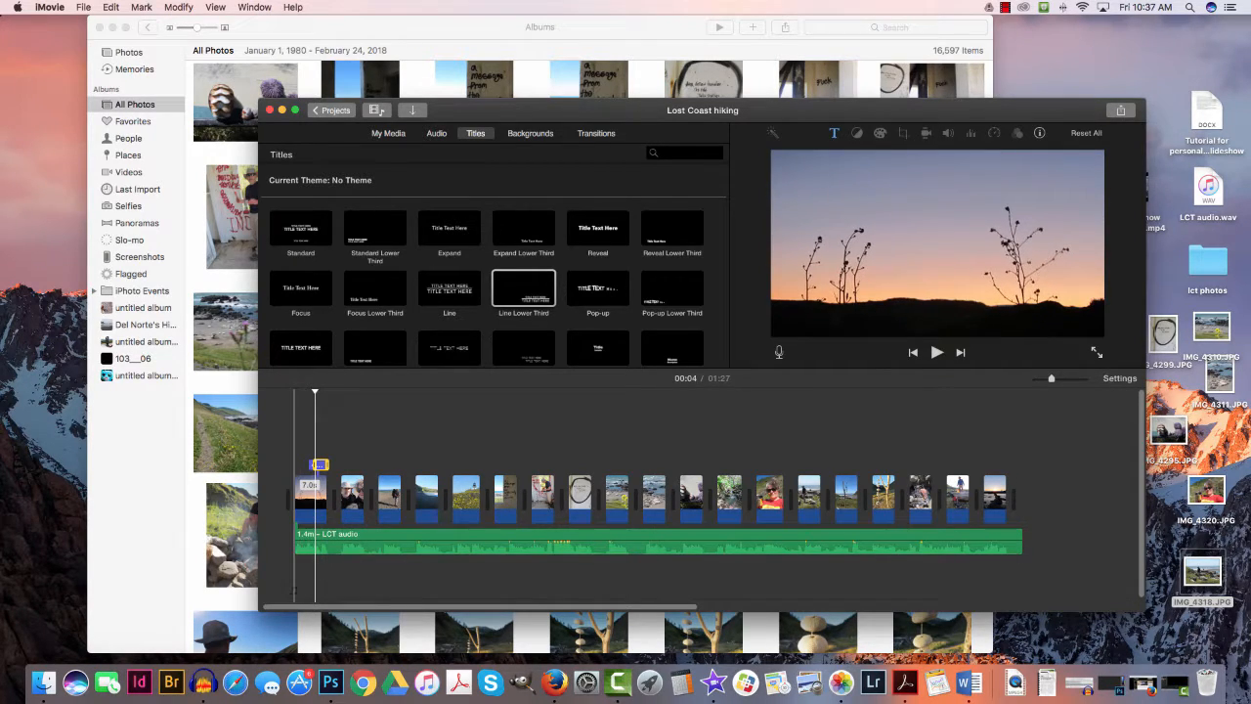
Play the movie from the start of the opening photo to check the title
left_click(303, 514)
key("space")
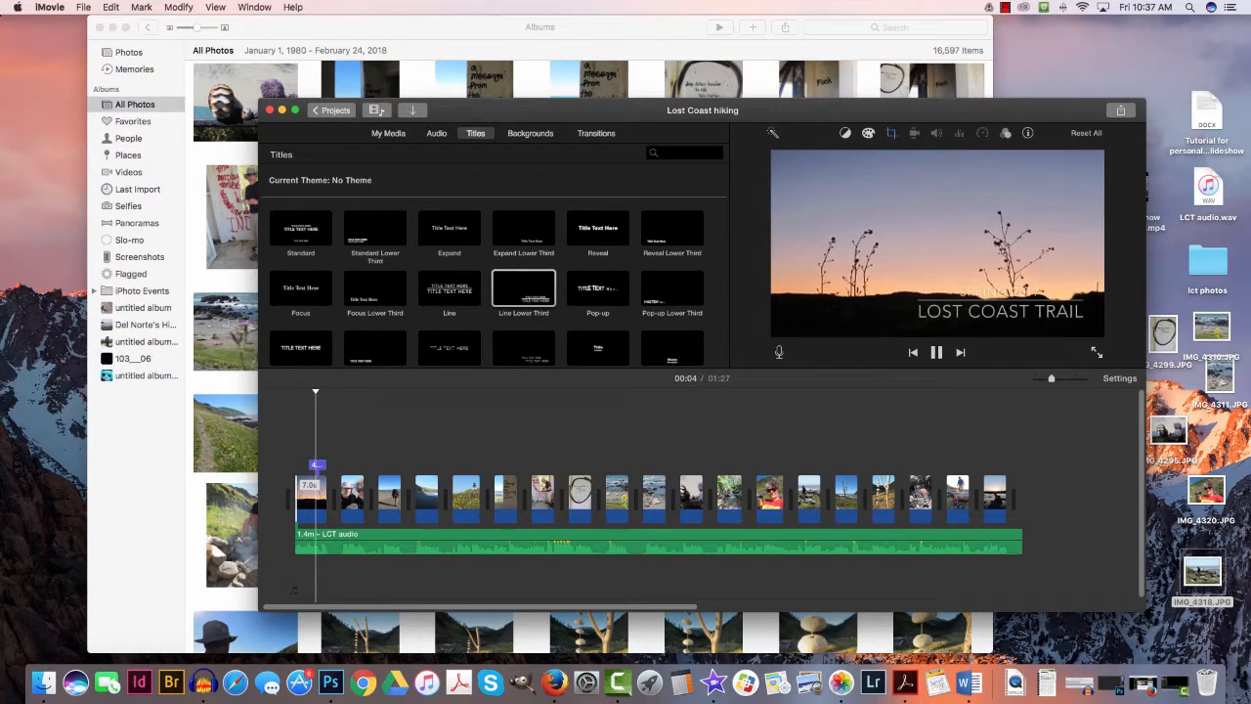
key("space")
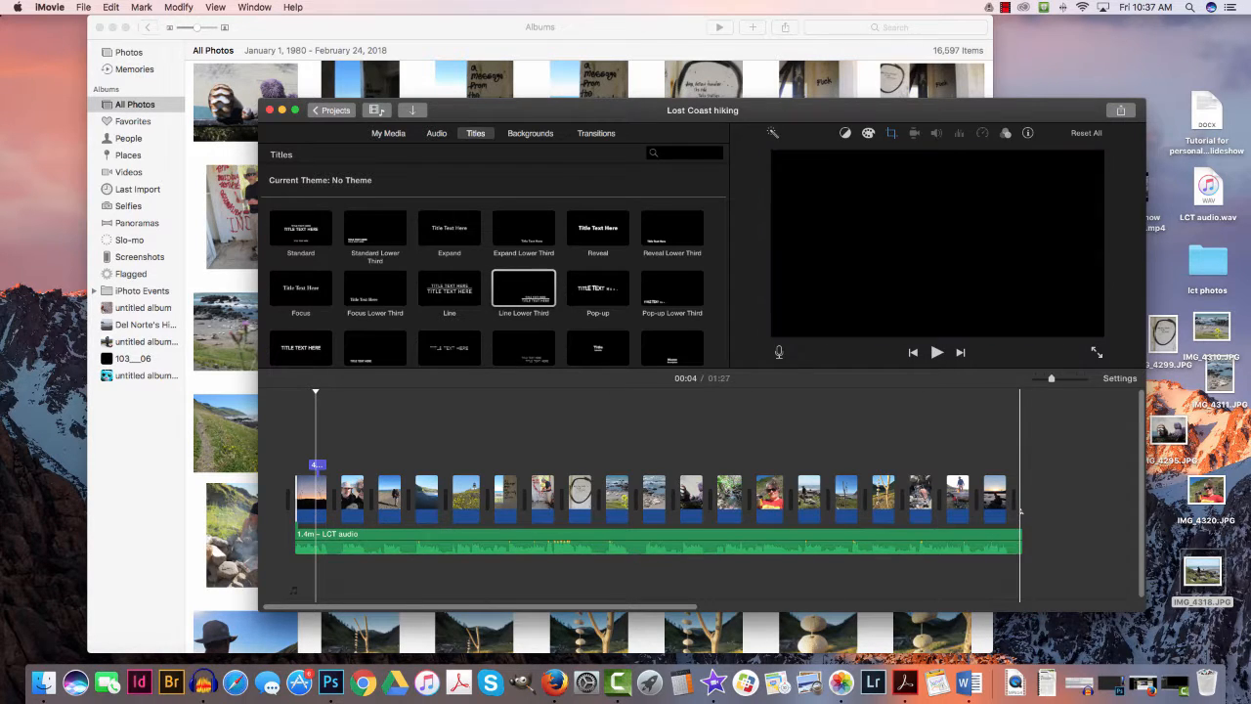
Add the centered bold Title and Subtitle style after the last photo and enter the heading "For more on hiking the Lost Coast"
left_click(608, 359)
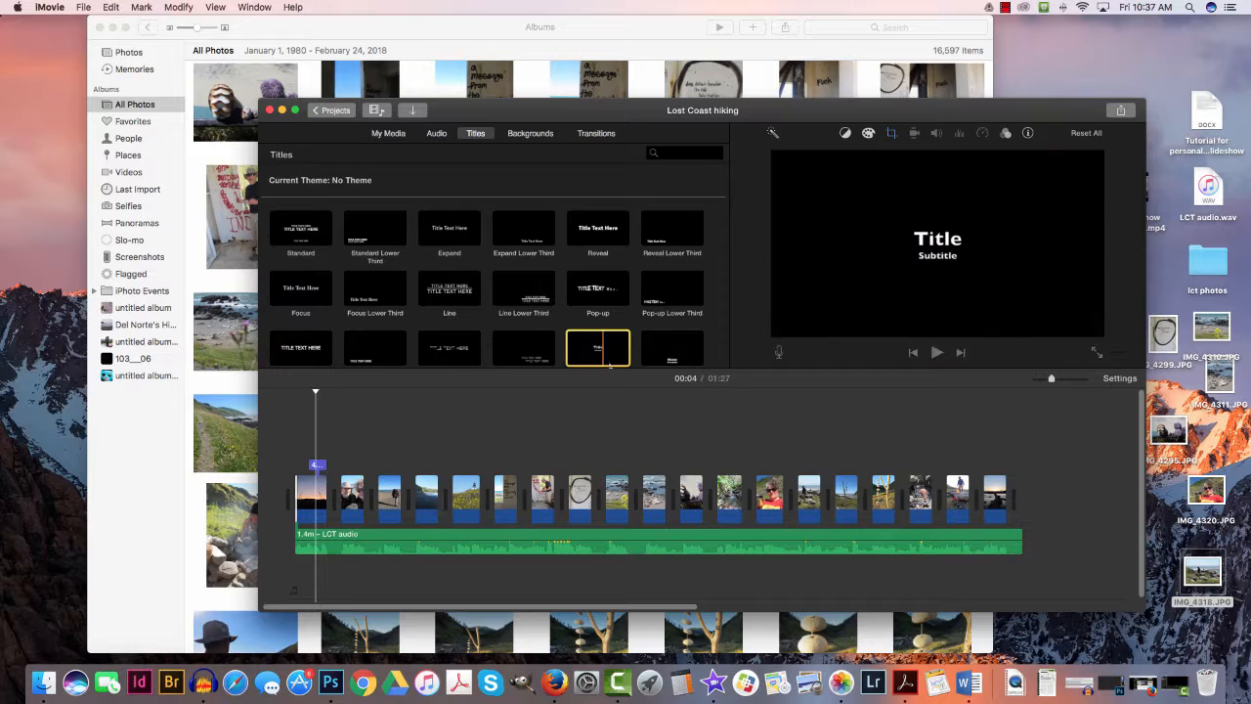
left_click_drag(608, 363, 1017, 510)
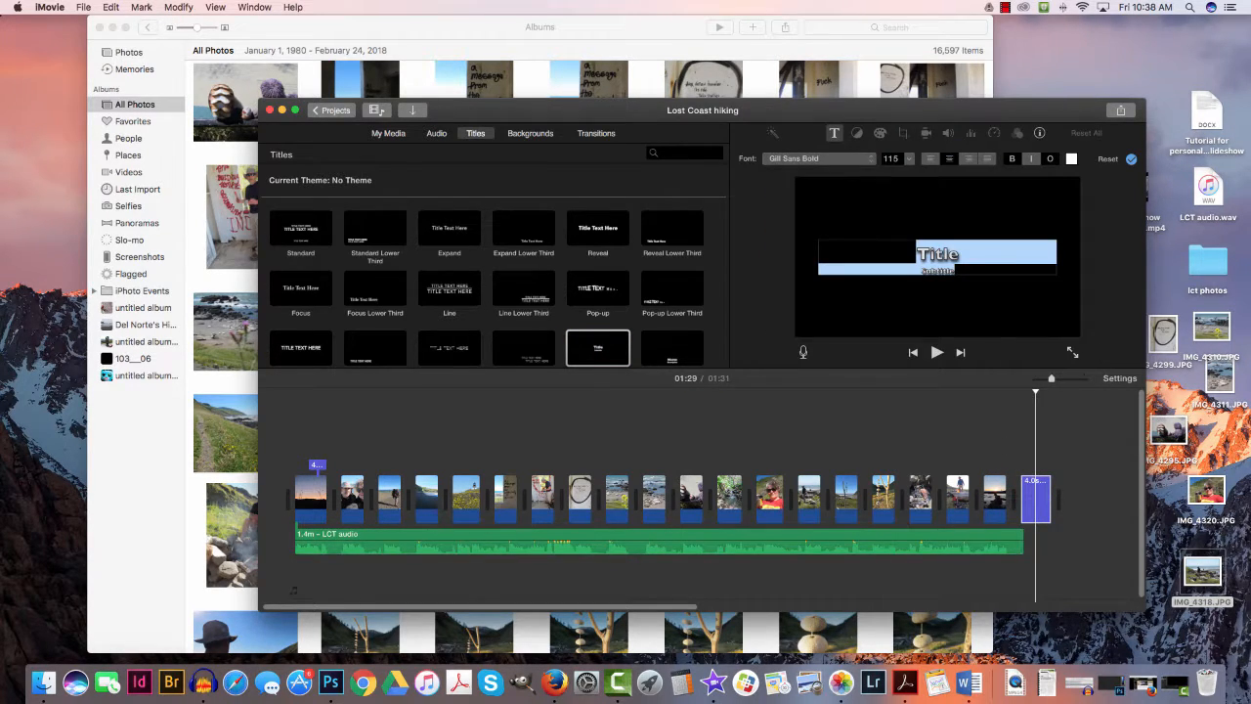
type("Hi")
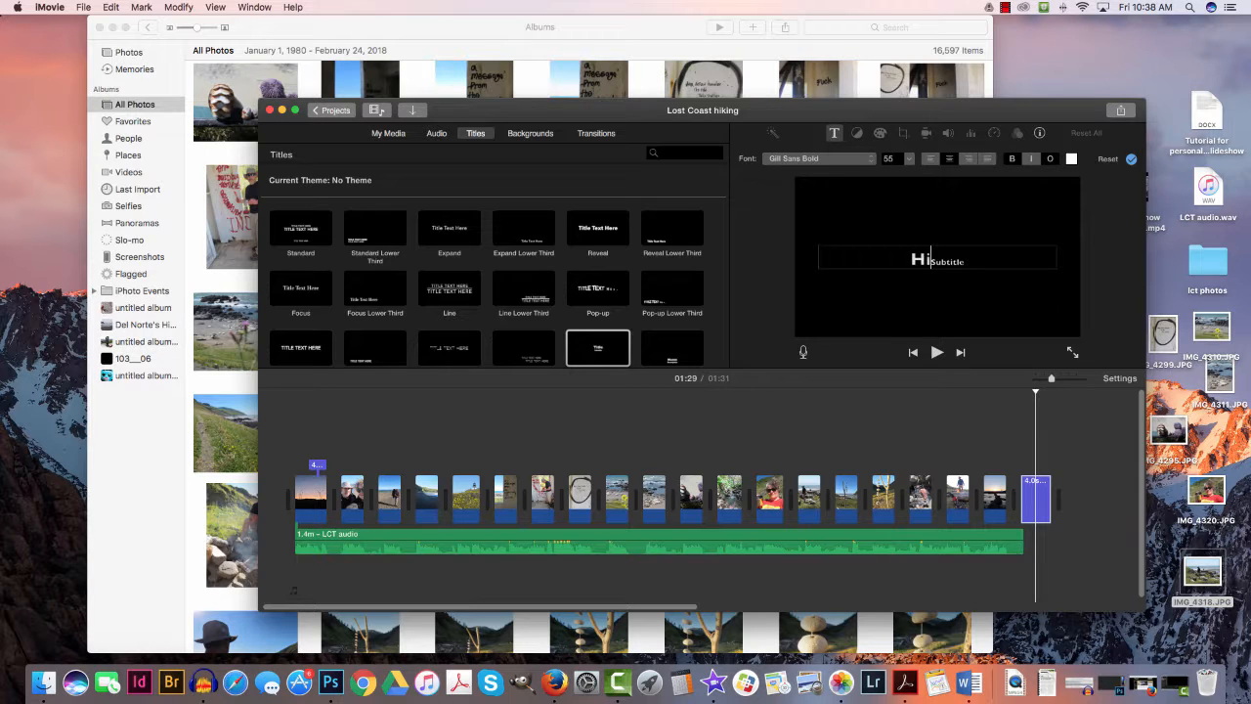
key("BackSpace")
key("BackSpace")
type("For mo")
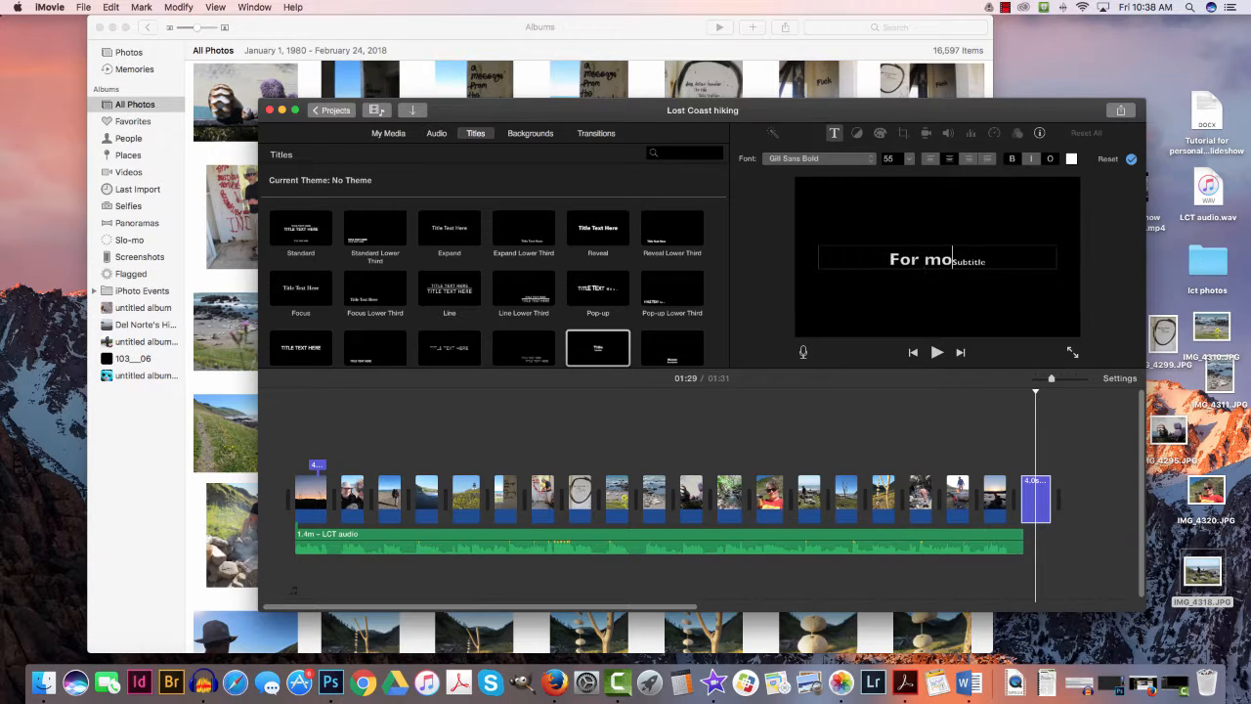
type("re on hiking the")
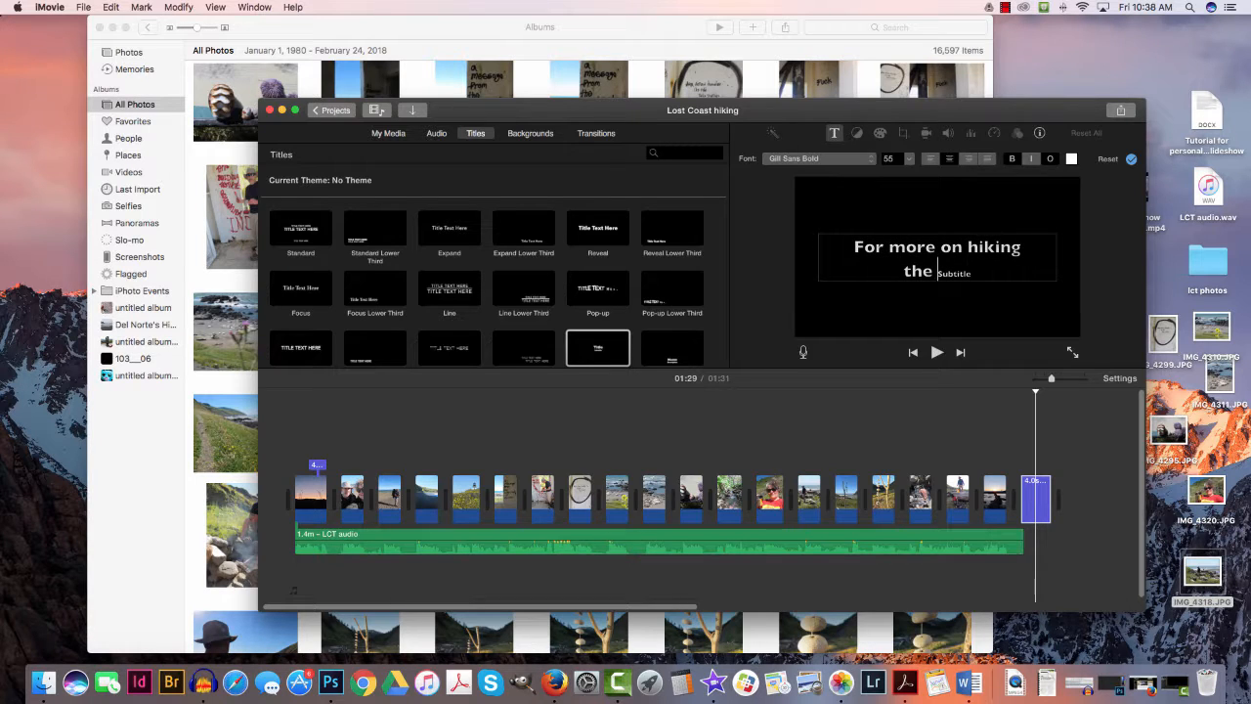
type(" Lost Coa")
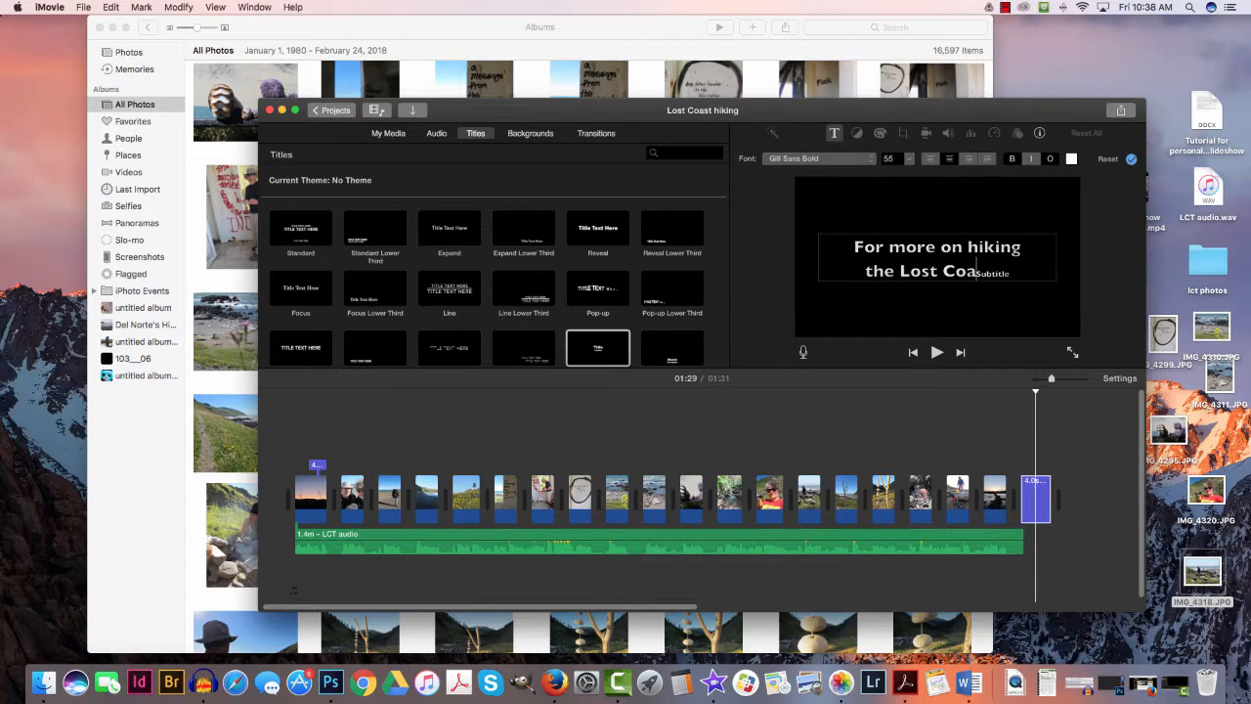
type("st")
type("Vi")
key("BackSpace")
key("BackSpace")
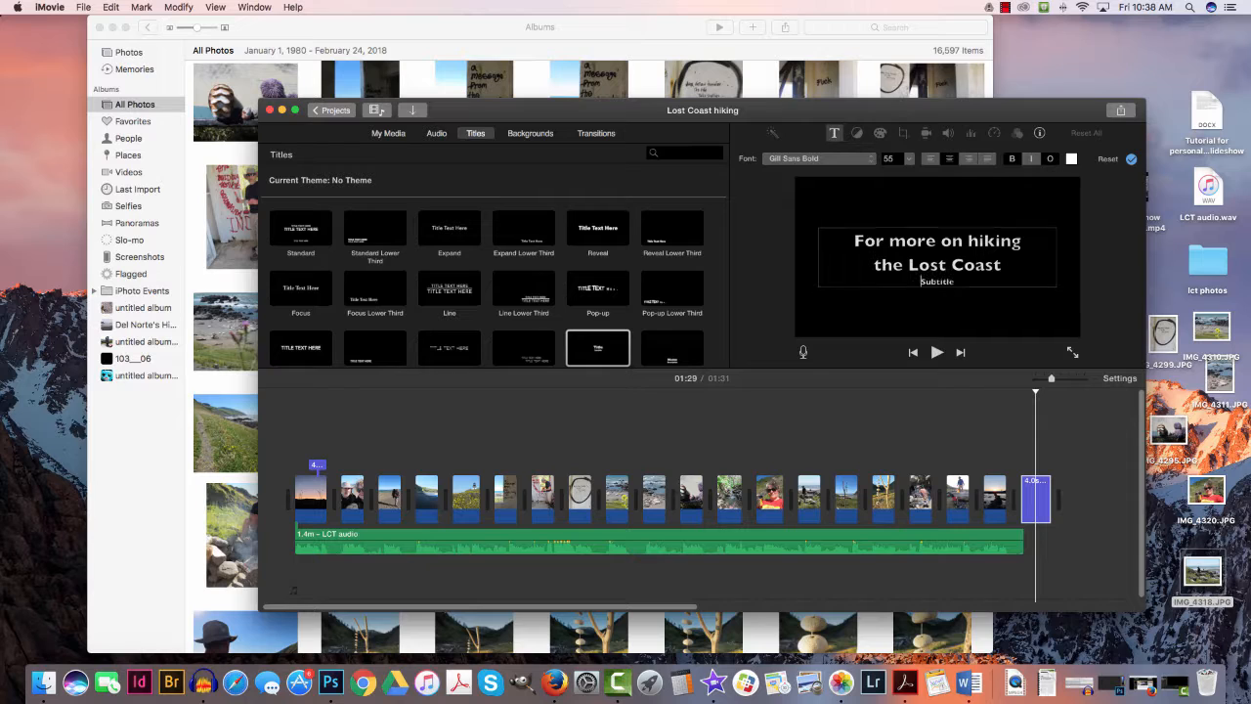
Replace the closing title's subtitle with "Visit the BLM King Range Wilderness website" and apply it
key("super+a")
key("BackSpace")
type("Visit the B")
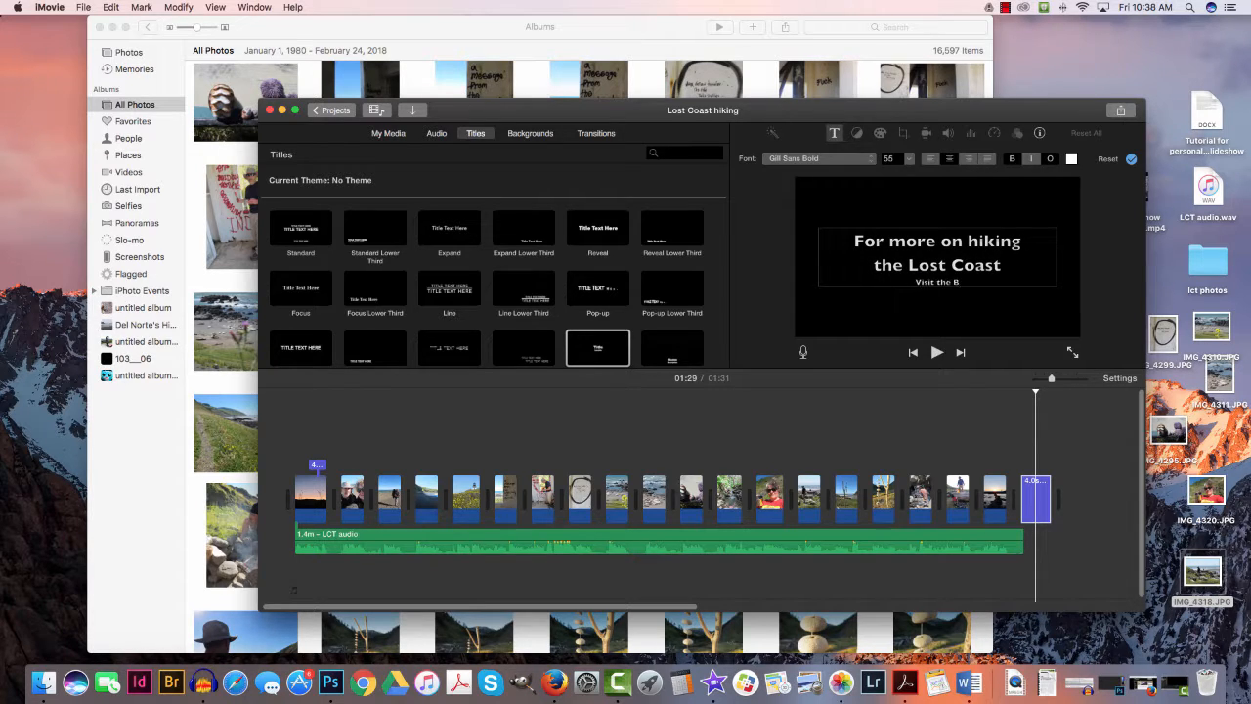
type("LM King Range Wilderness website")
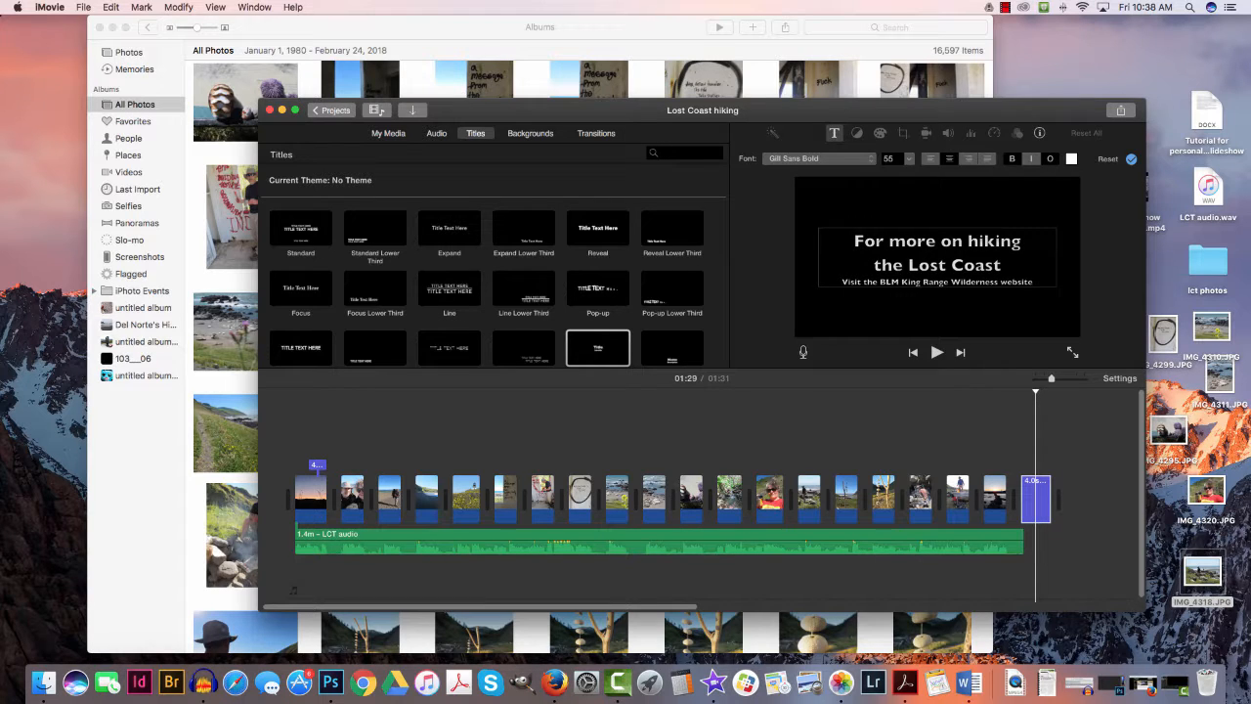
key("Return")
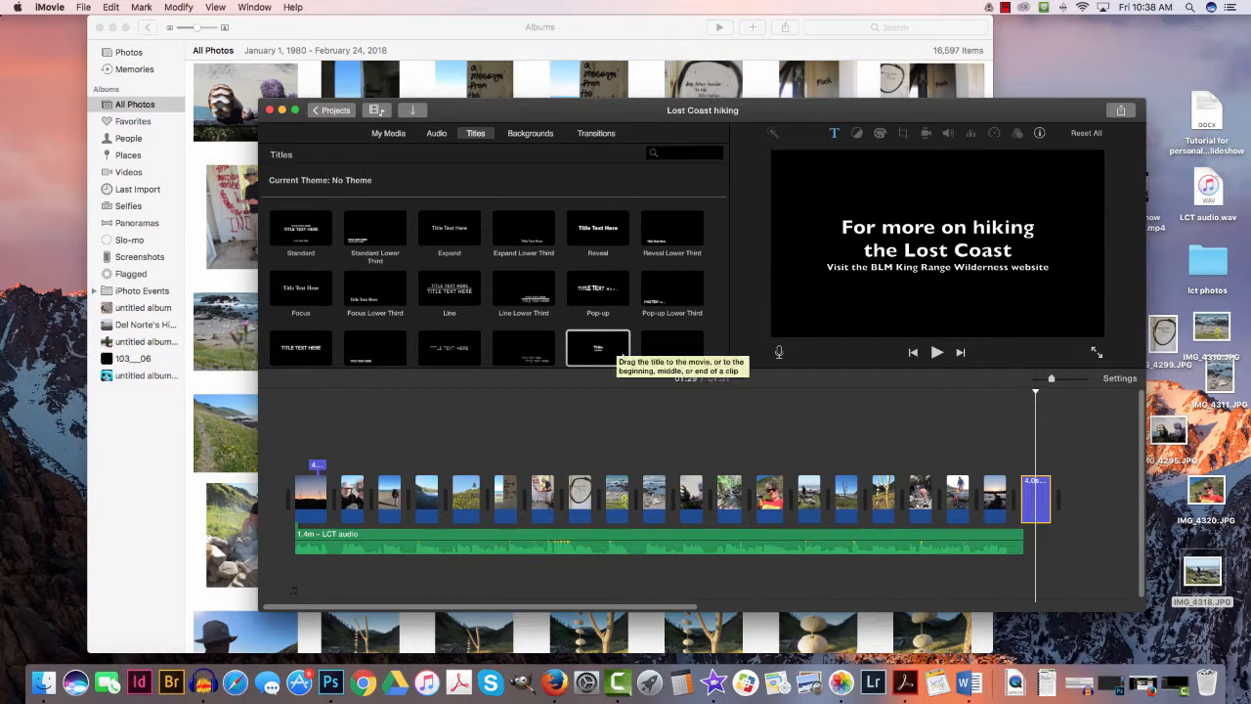
left_click(620, 354)
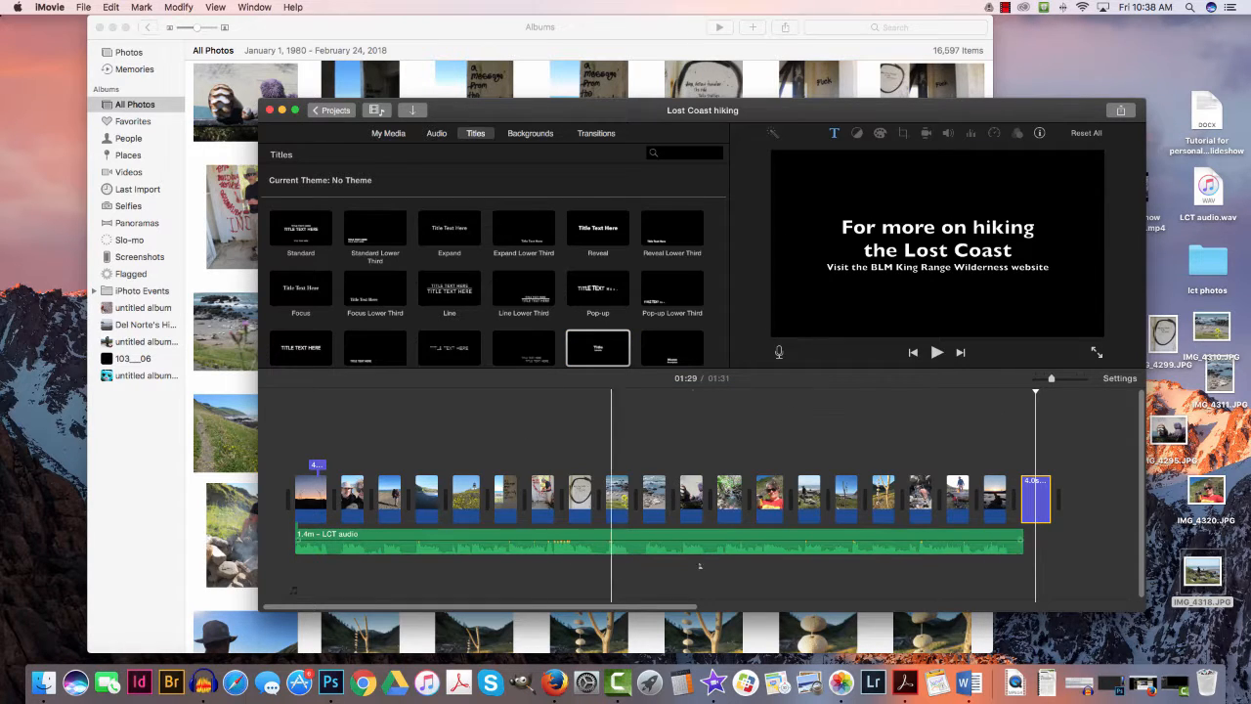
Below the closing subtitle, add a "Video by" credit with the creator's full name, then Humboldt State University and 2018 on separate lines
left_click(985, 284)
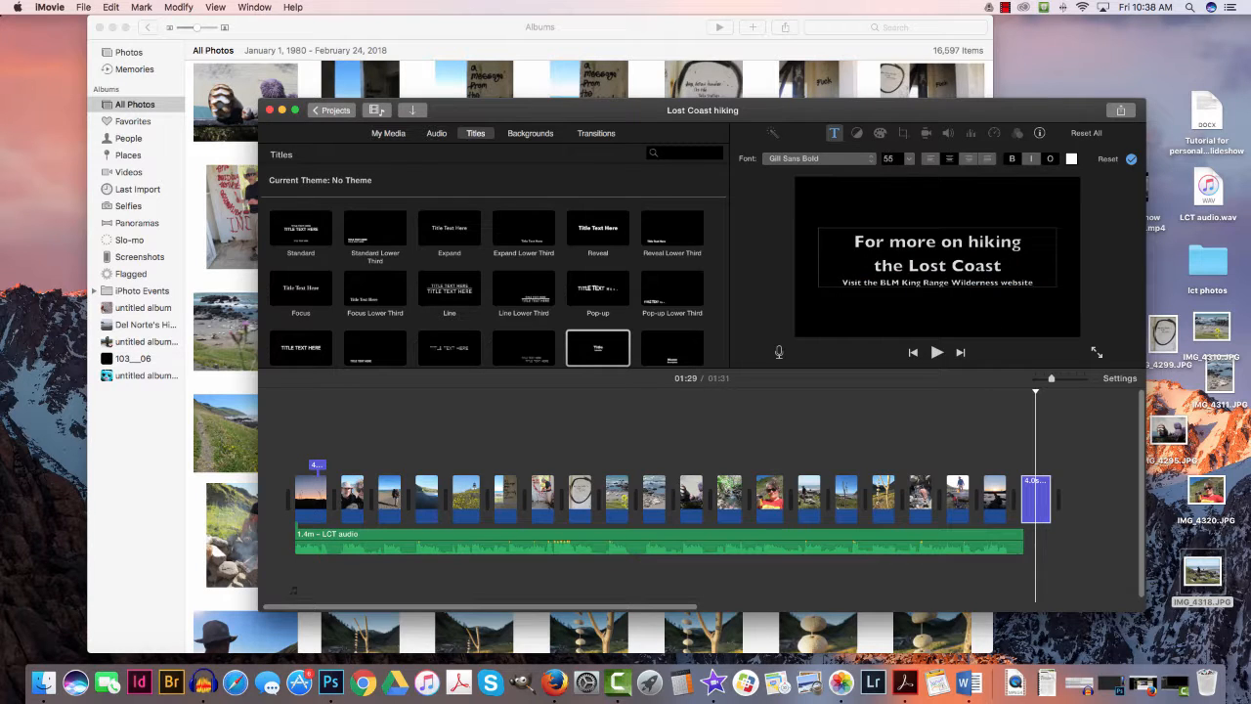
key("Return")
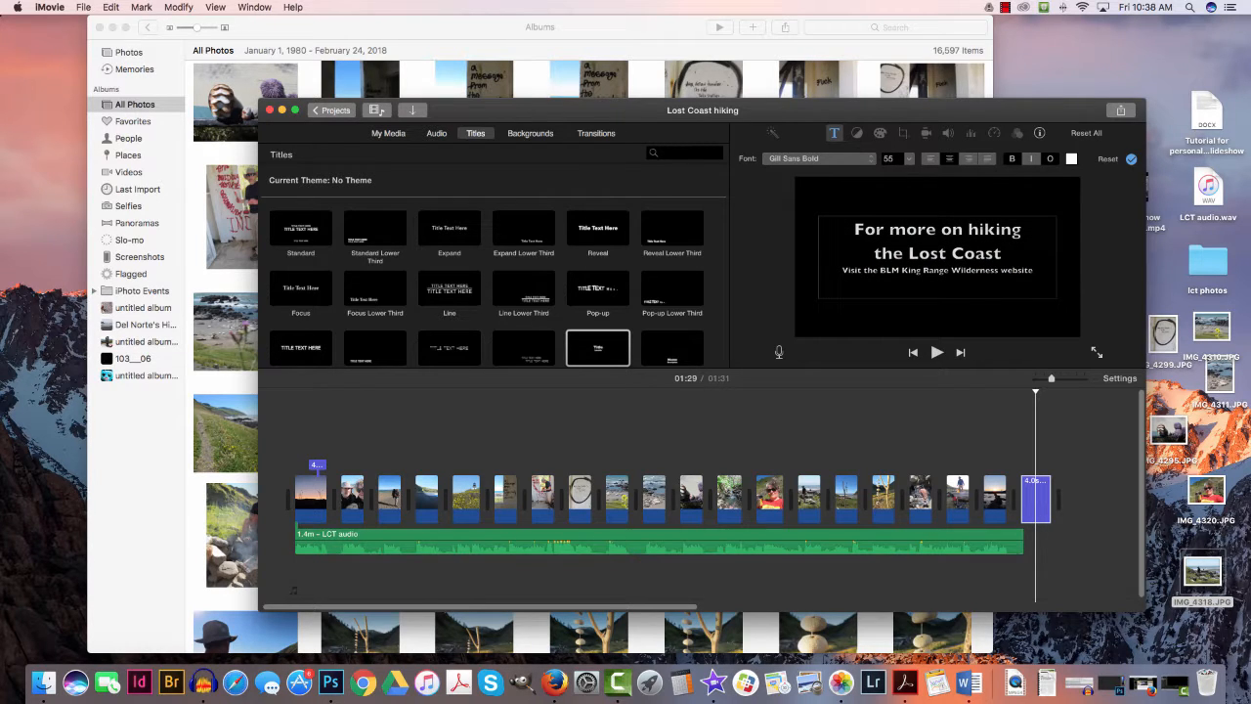
type("Video by De")
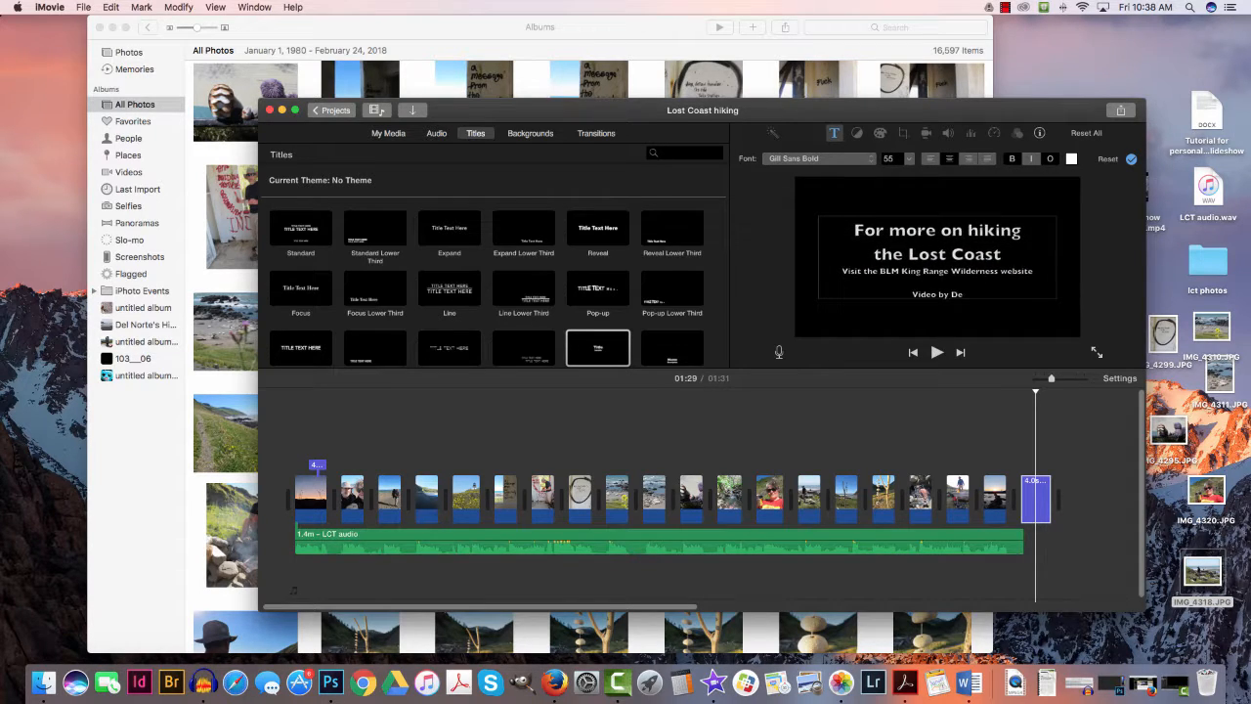
type("idre Pike,")
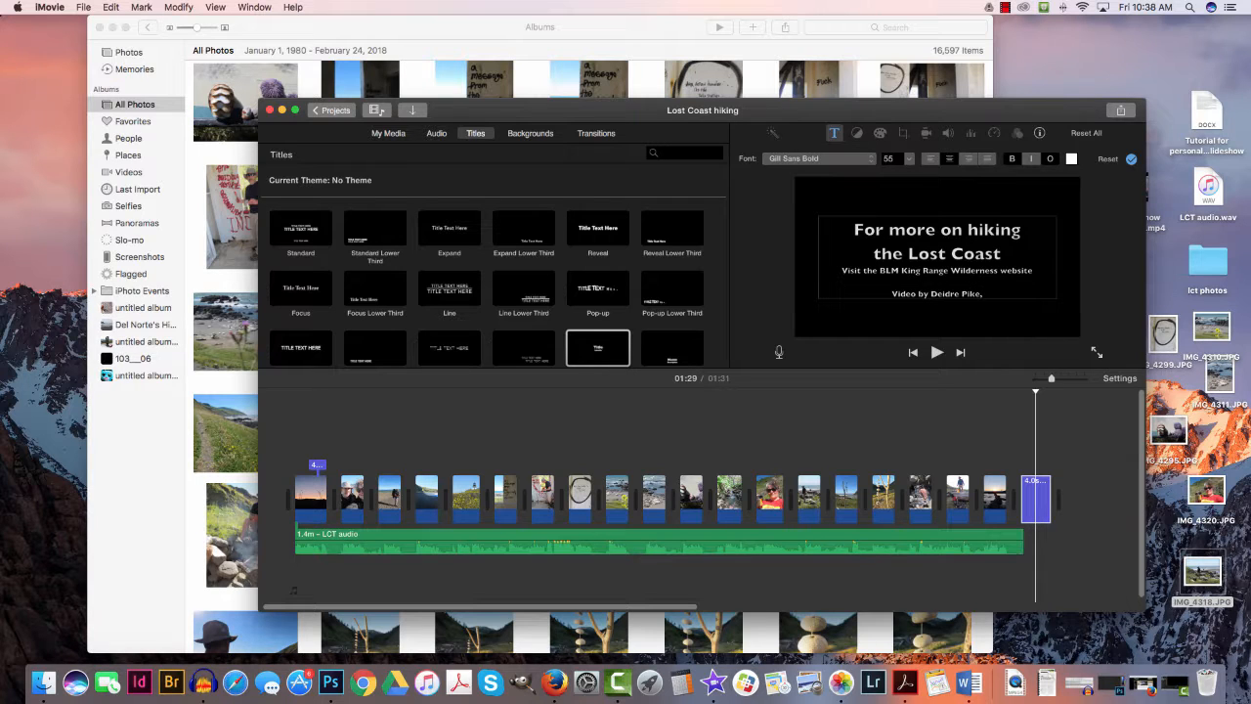
key("Return")
type("Humbold")
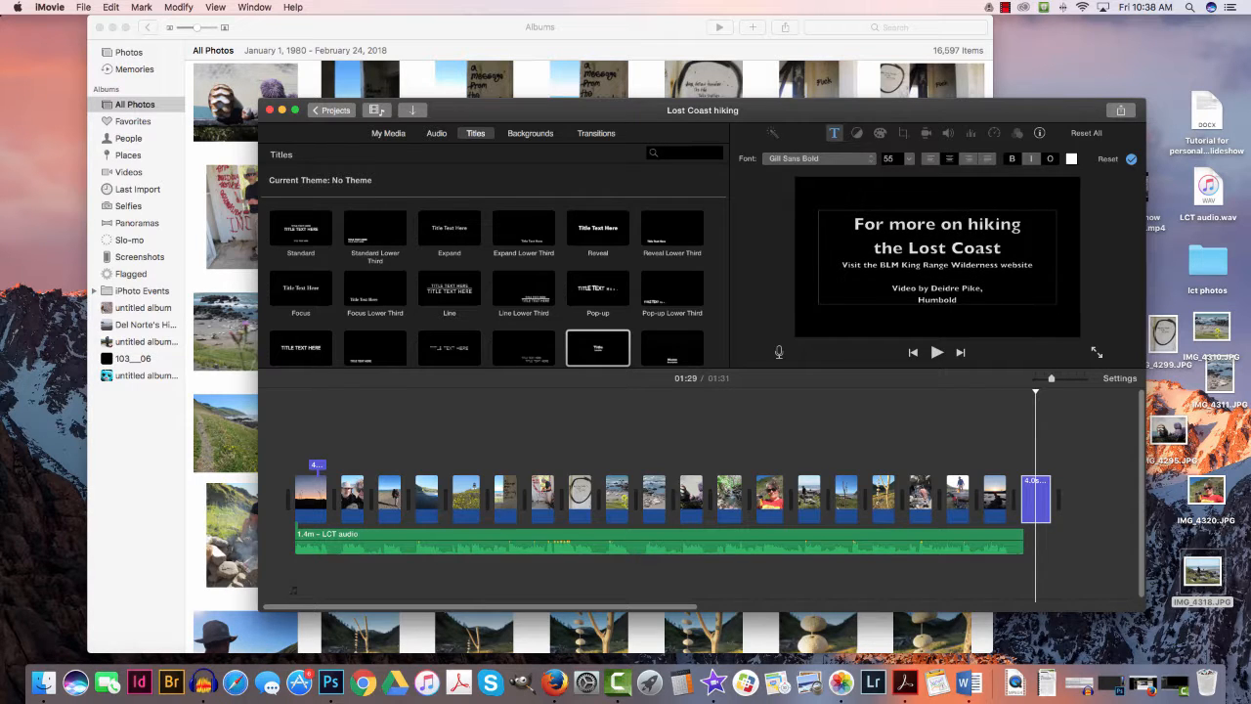
type("t State University")
key("Return")
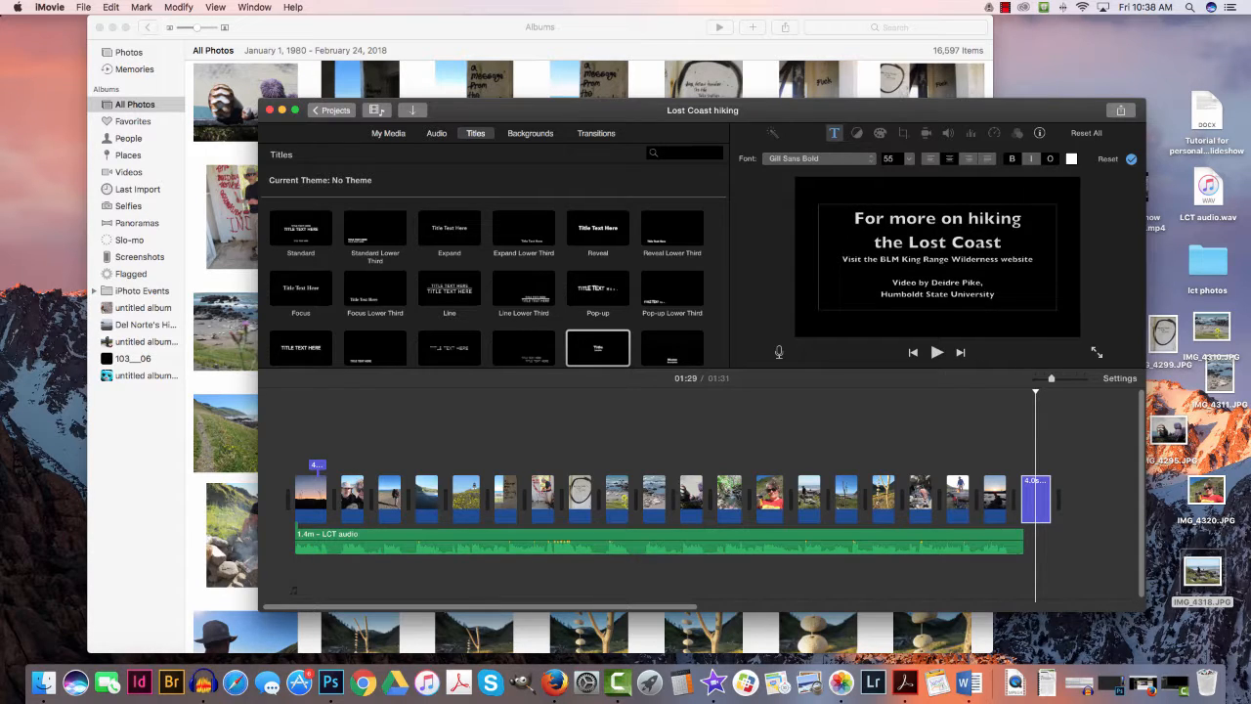
type("2018")
left_click(1131, 160)
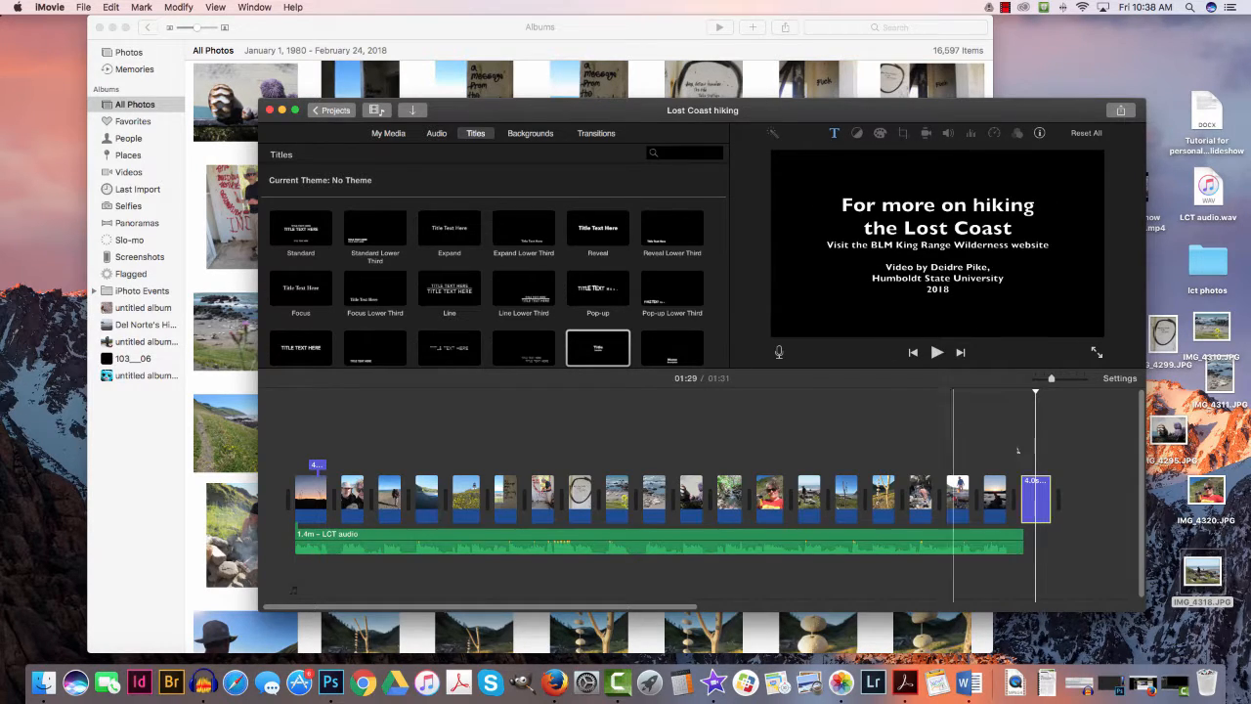
Return to the movie's start and add a Cross Dissolve transition between the opening sunset photo and the second photo
left_click(937, 353)
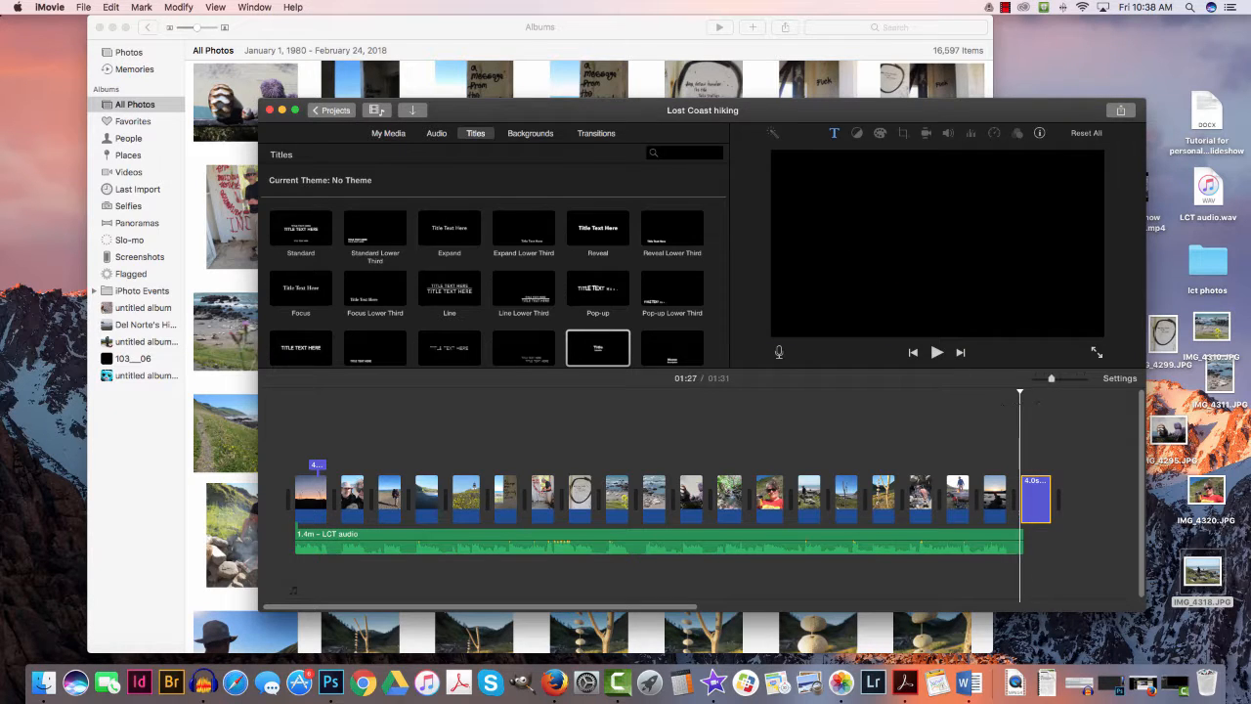
left_click_drag(1019, 400, 299, 424)
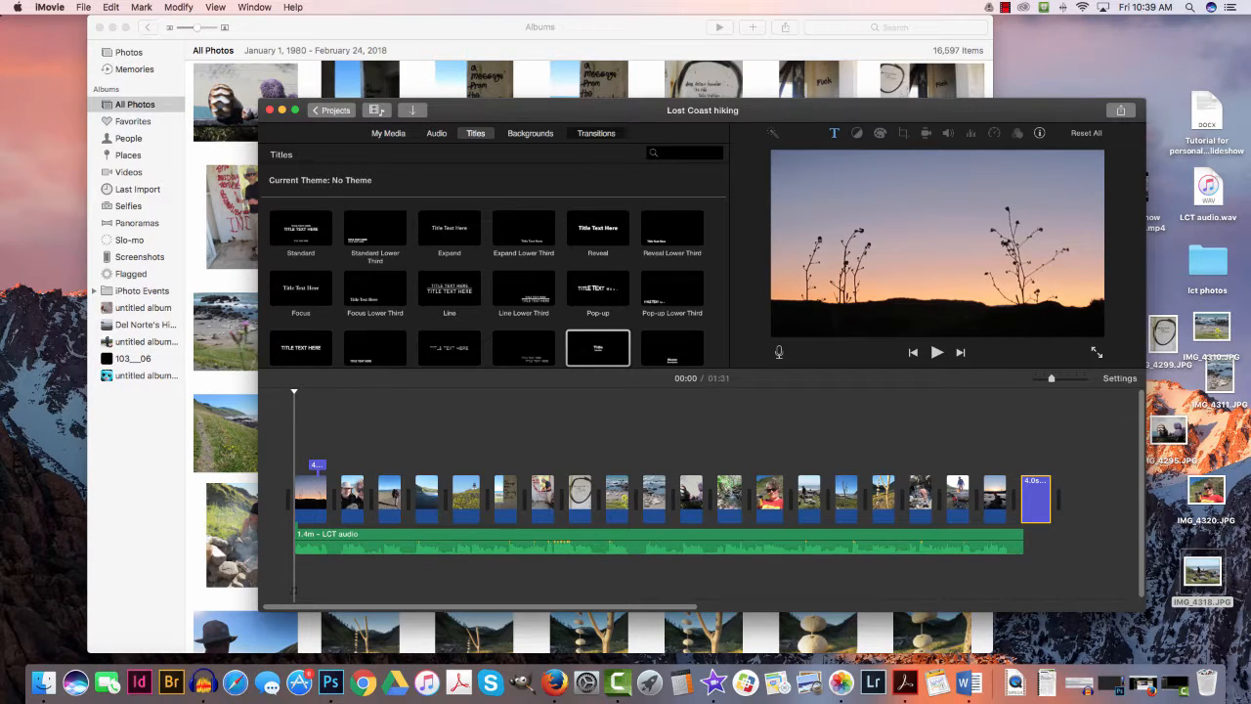
left_click(597, 134)
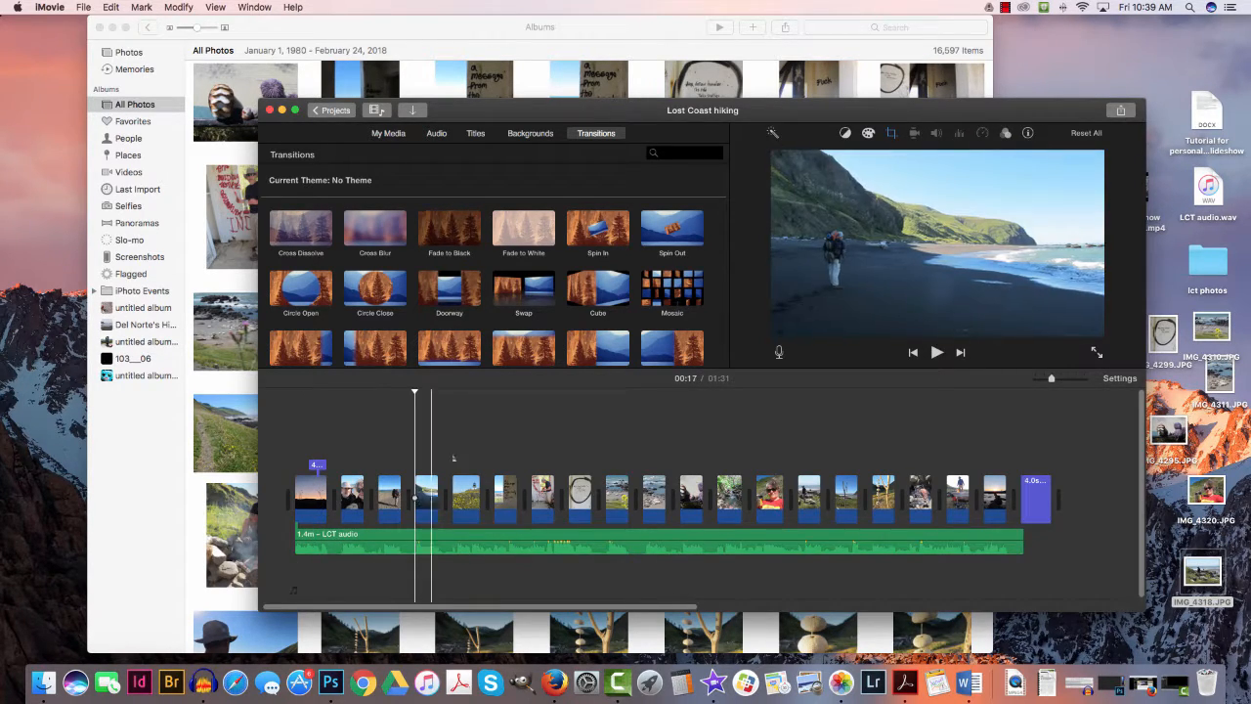
left_click(451, 499)
left_click(301, 245)
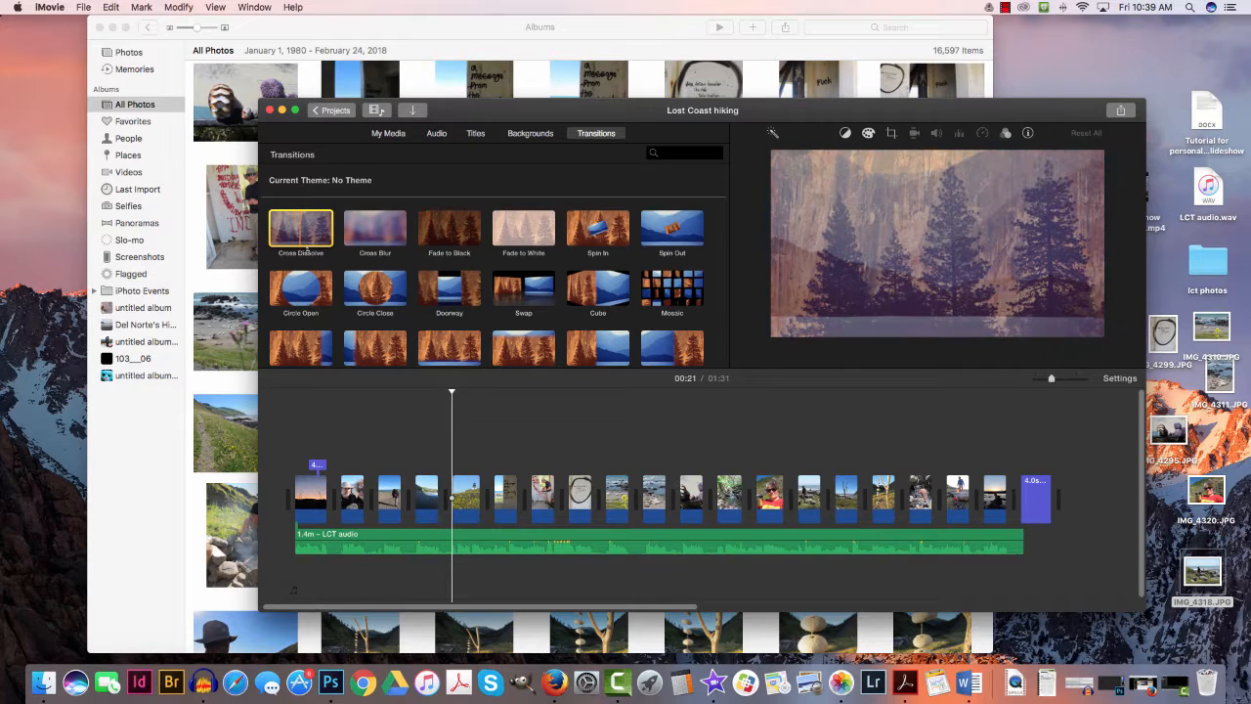
left_click_drag(303, 240, 339, 498)
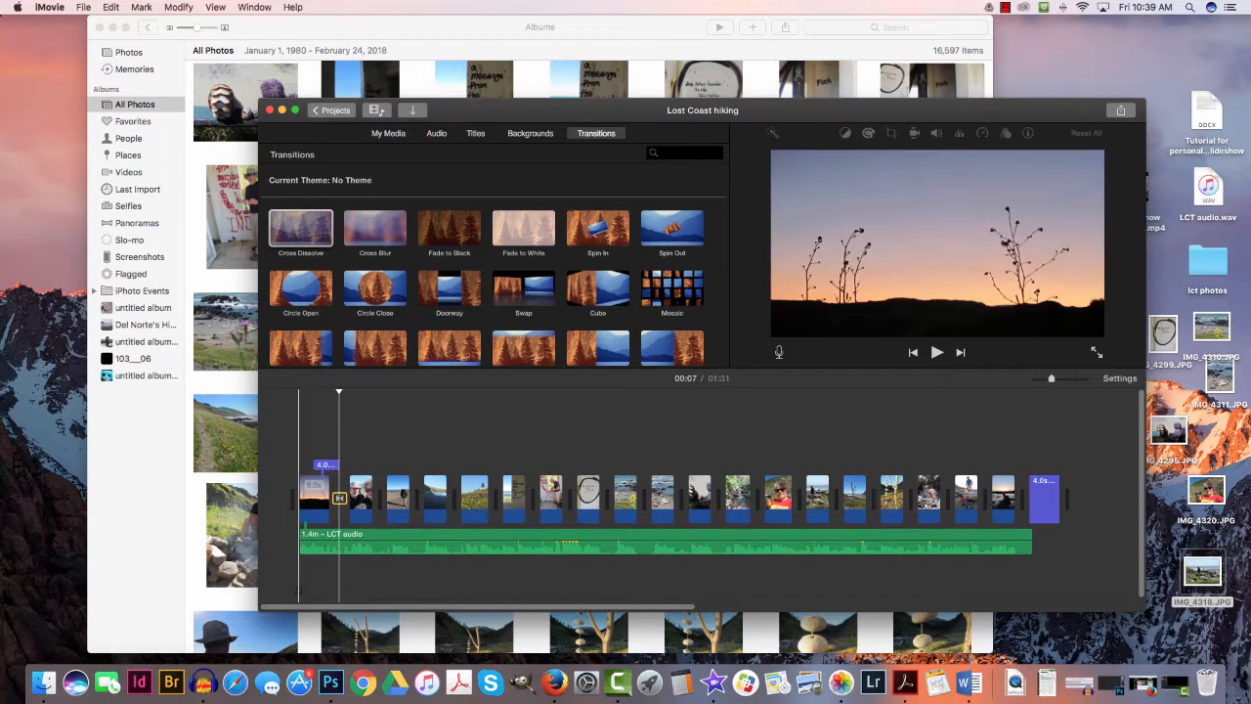
Add Cross Dissolve transitions after the third, fifth, sixth, seventh and thirteenth photos in the timeline
left_click_drag(305, 235, 420, 497)
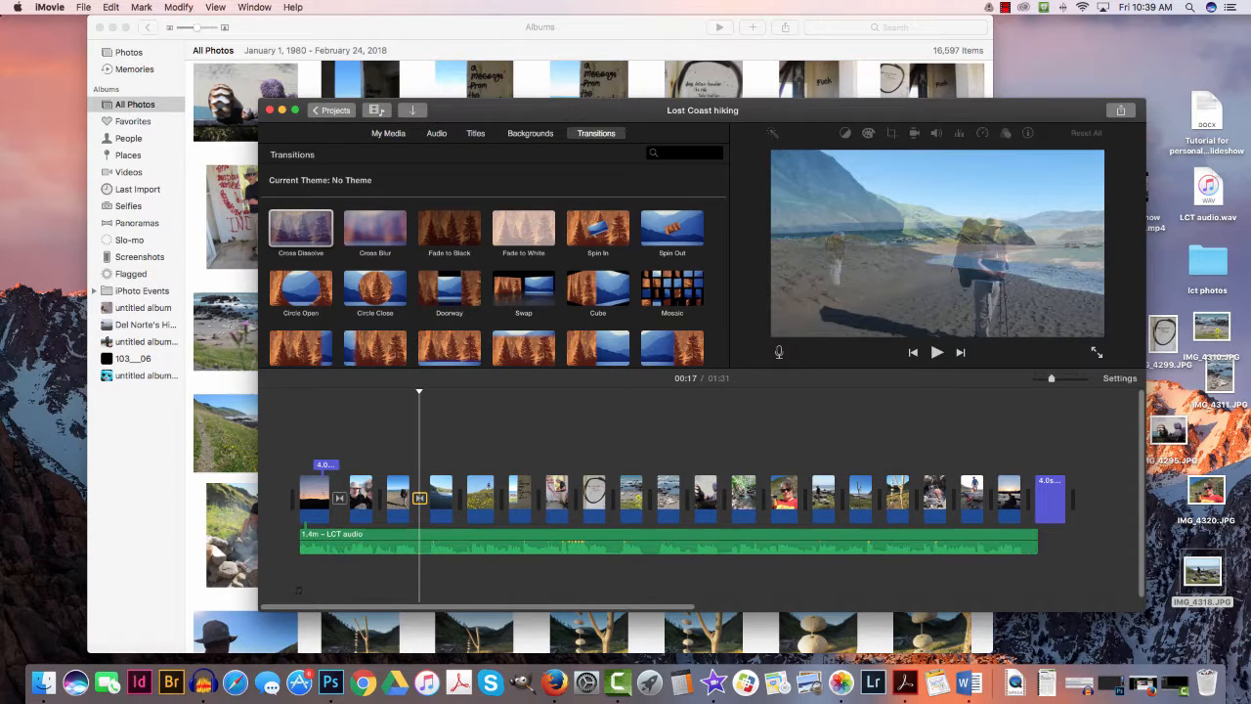
left_click_drag(301, 229, 502, 506)
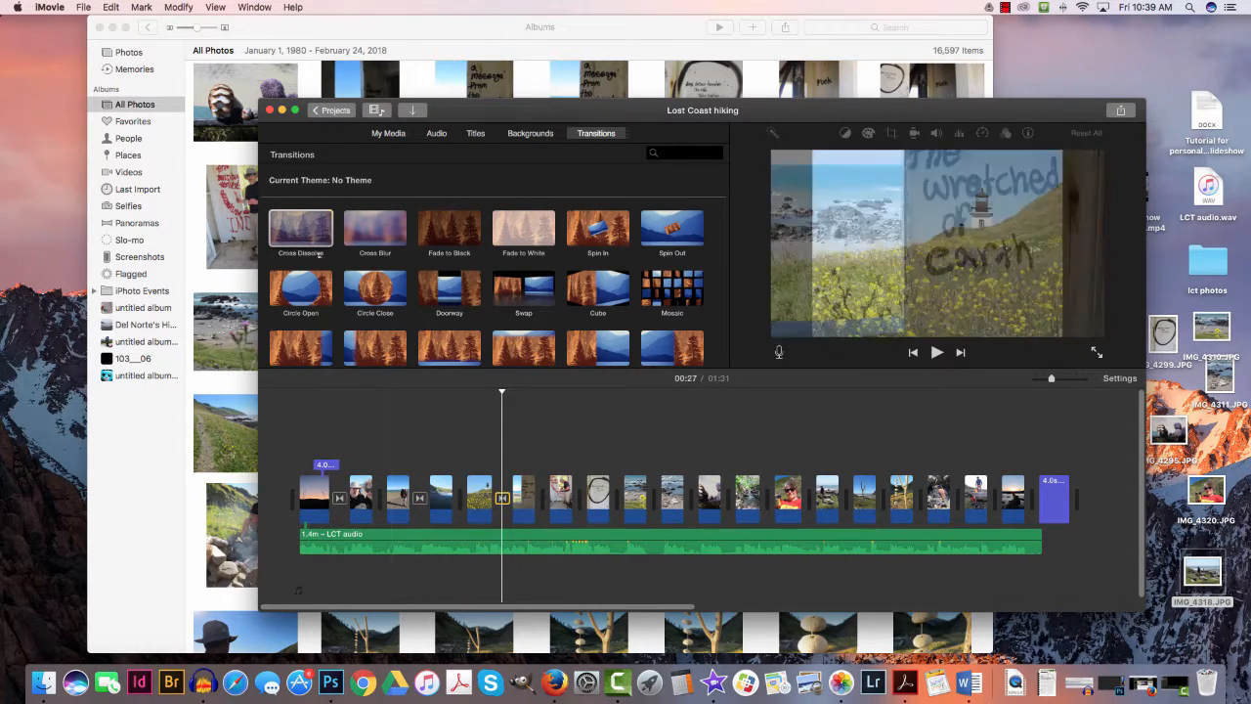
left_click_drag(301, 233, 547, 497)
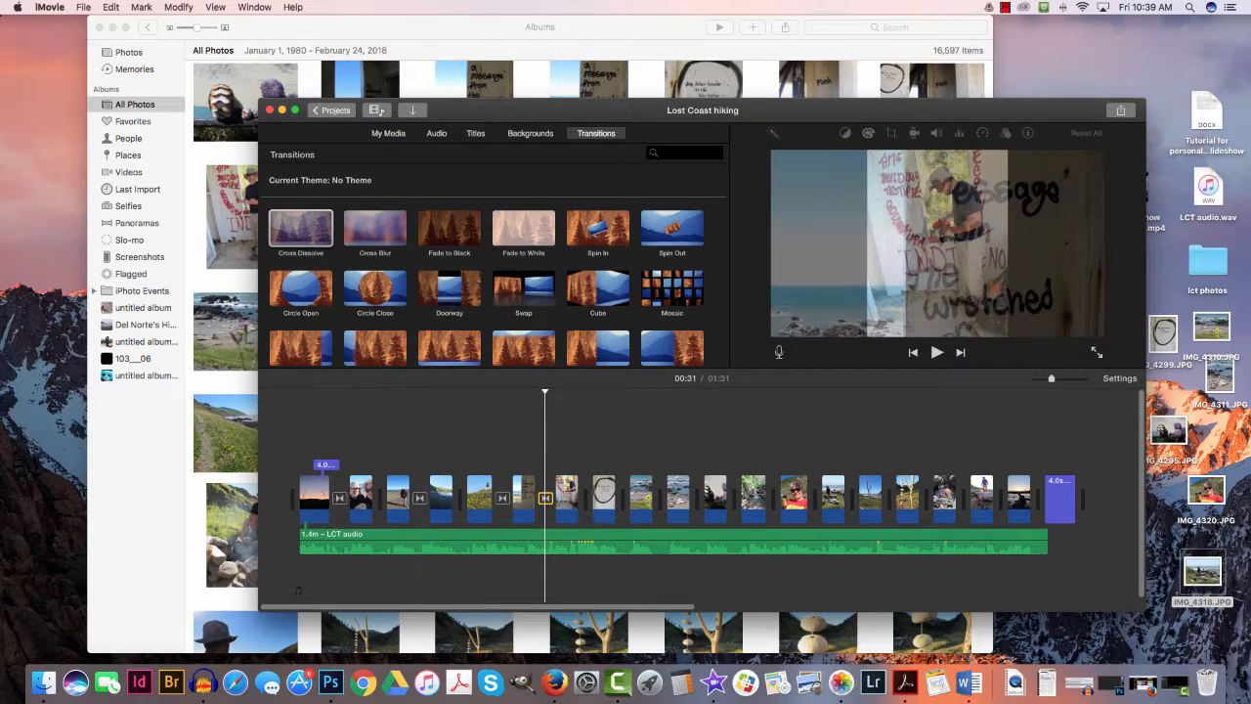
left_click_drag(301, 230, 587, 496)
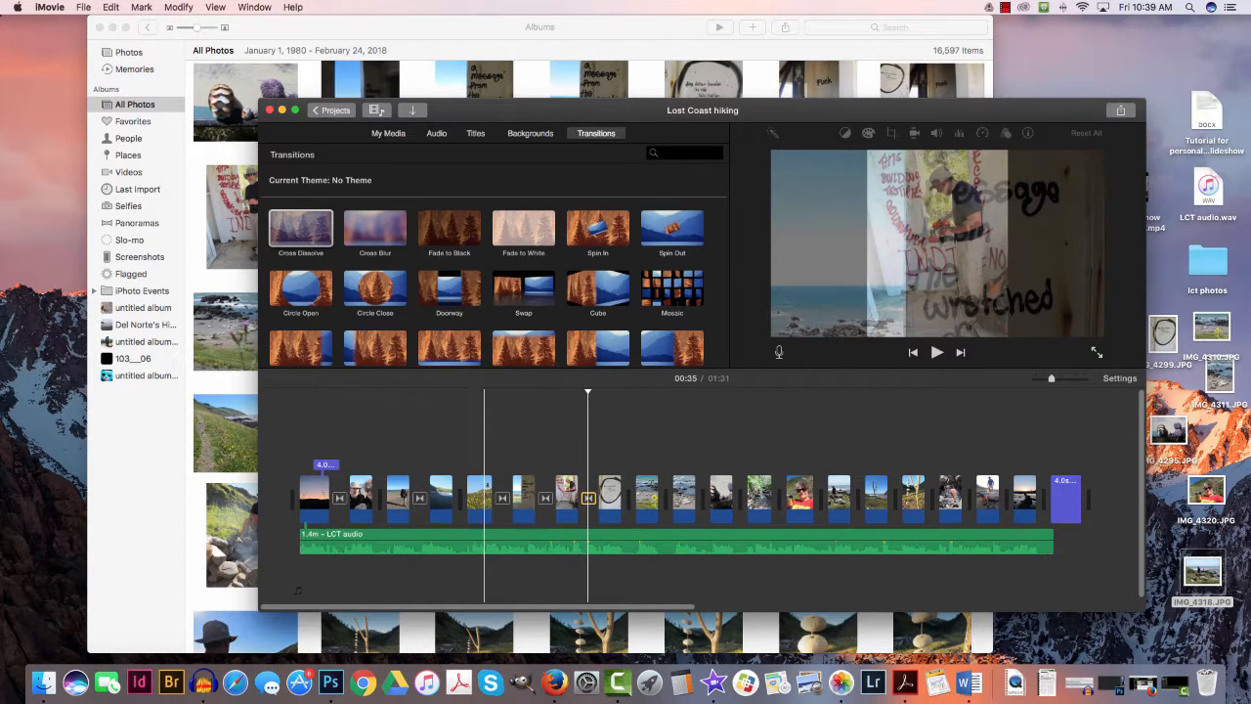
left_click_drag(301, 230, 821, 496)
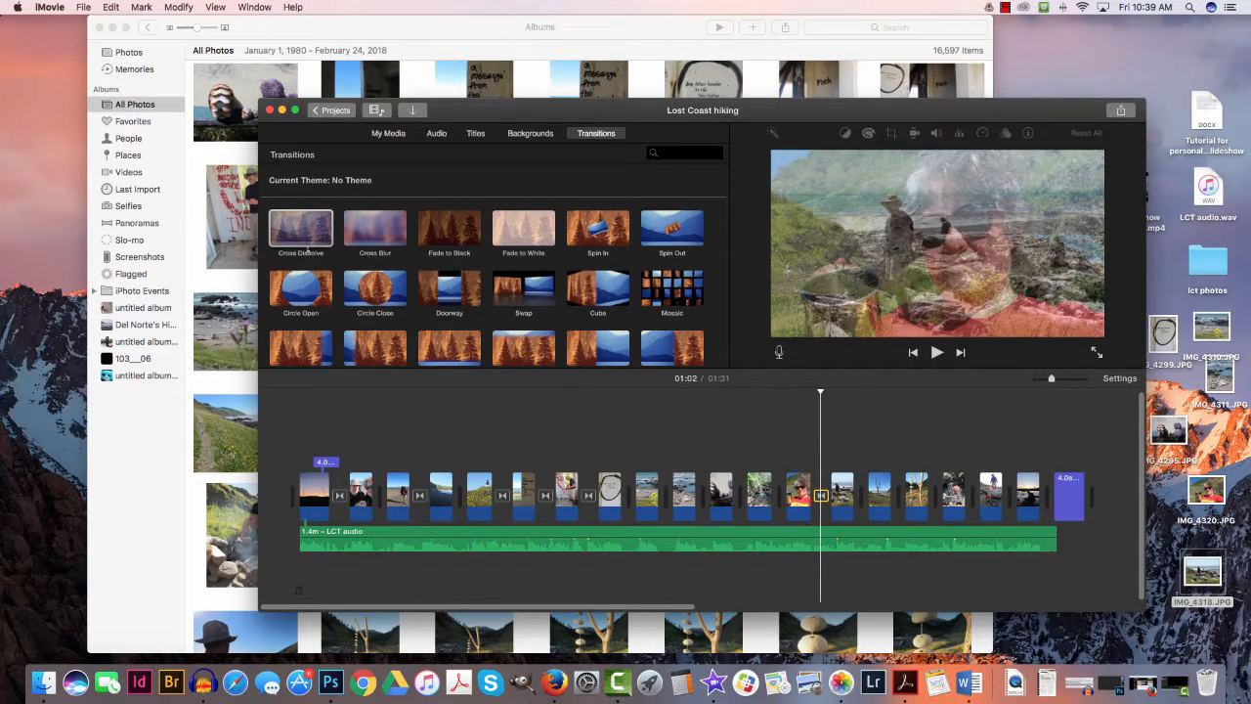
Add Cross Dissolve transitions after the fourteenth, fifteenth, eighteenth and last photos, the last one leading into the closing title
left_click_drag(309, 252, 864, 495)
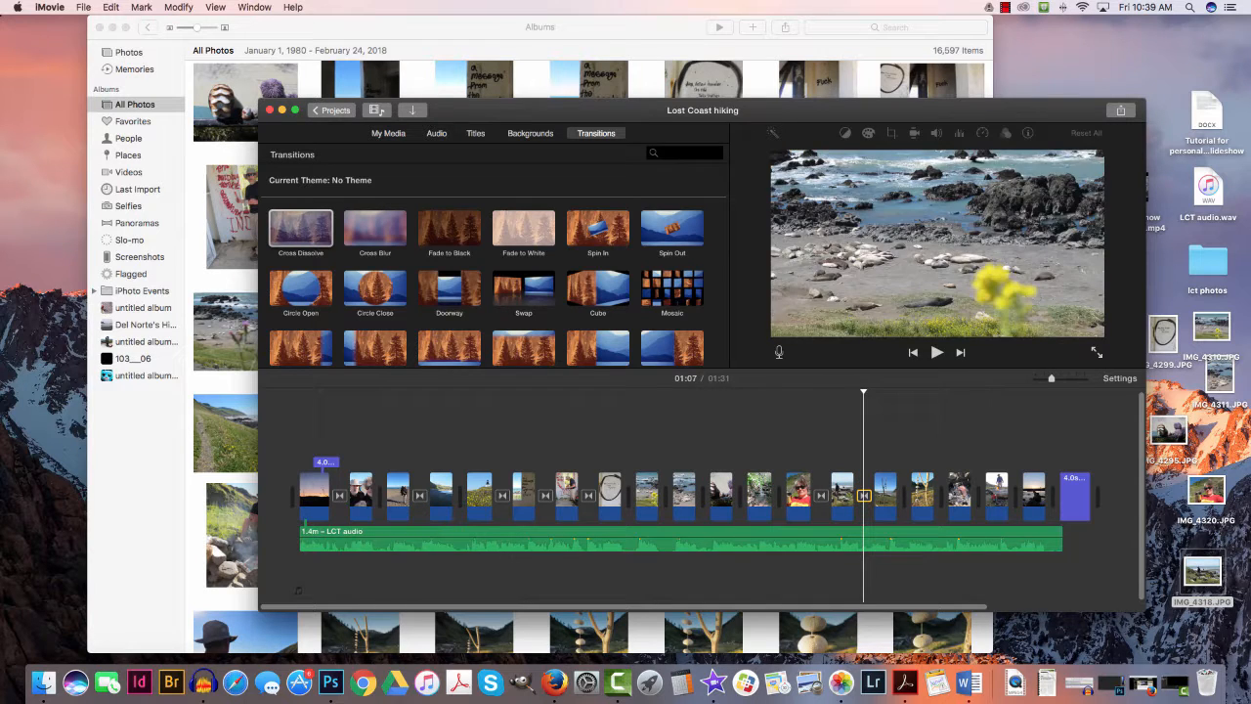
left_click_drag(301, 229, 909, 503)
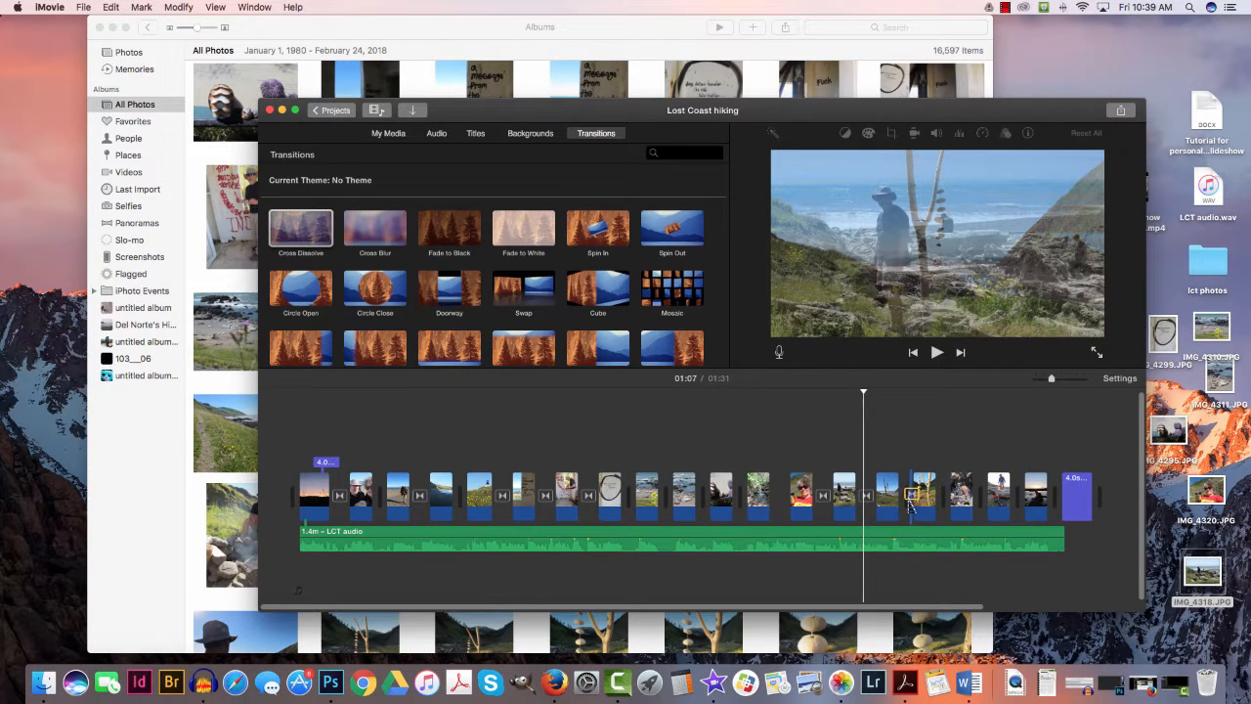
left_click_drag(303, 232, 1025, 501)
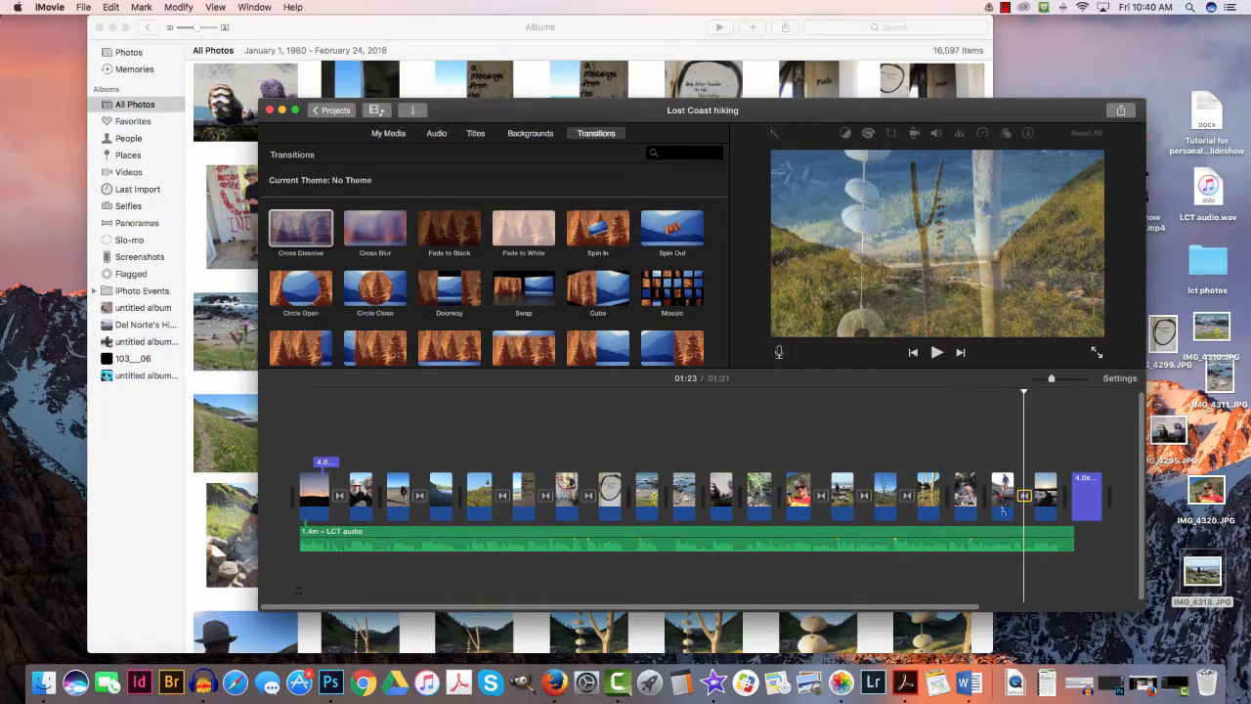
left_click_drag(301, 228, 1069, 514)
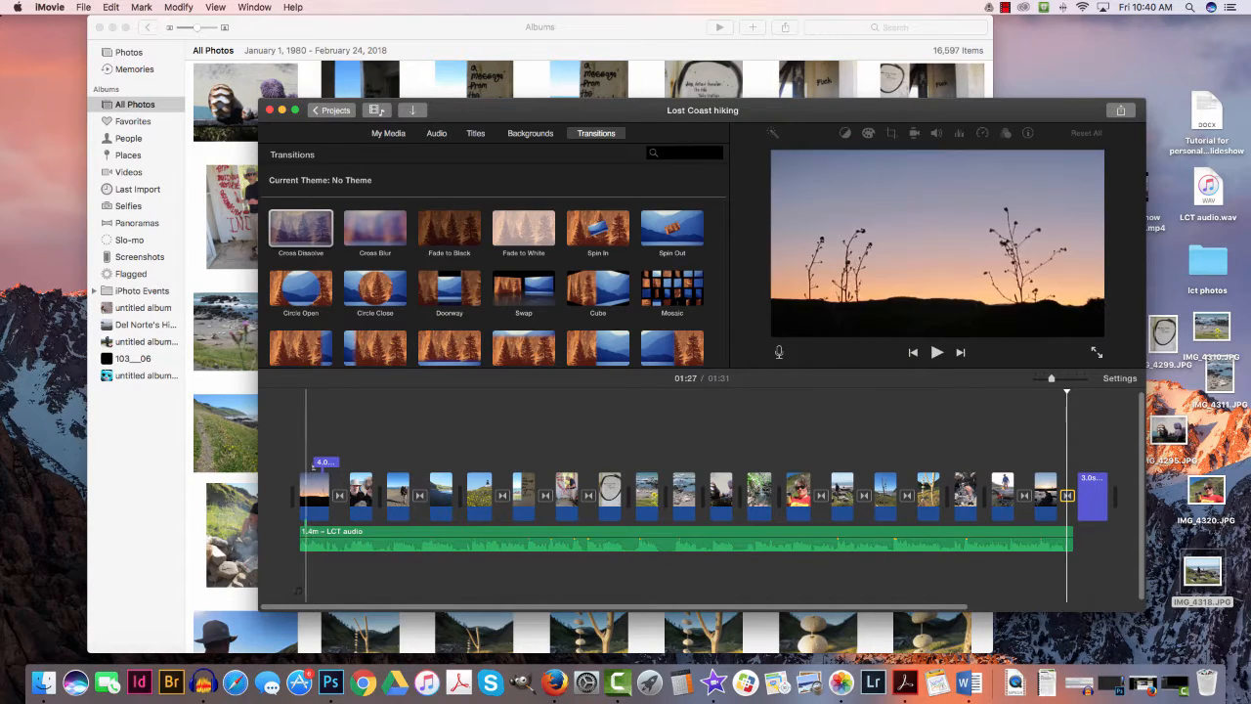
Slightly trim the start of the opening sunset photo and fine-tune the end of the lighthouse photo in the timeline
left_click(313, 488)
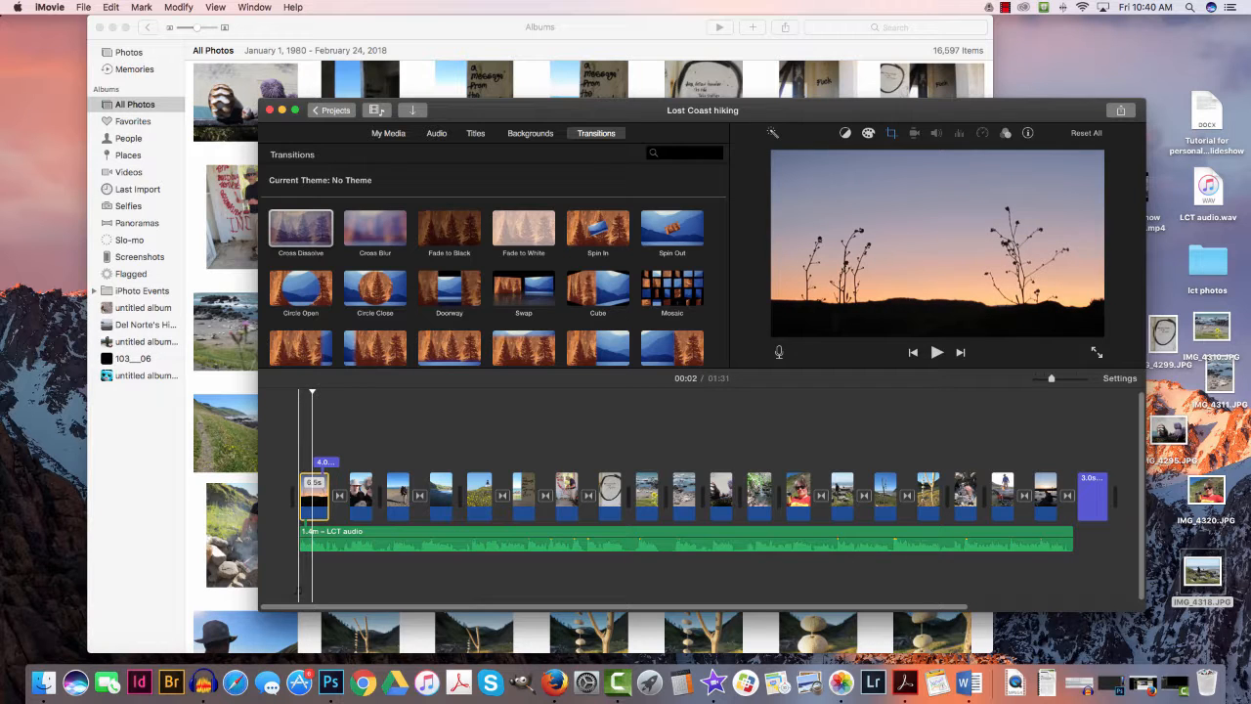
left_click_drag(299, 496, 303, 496)
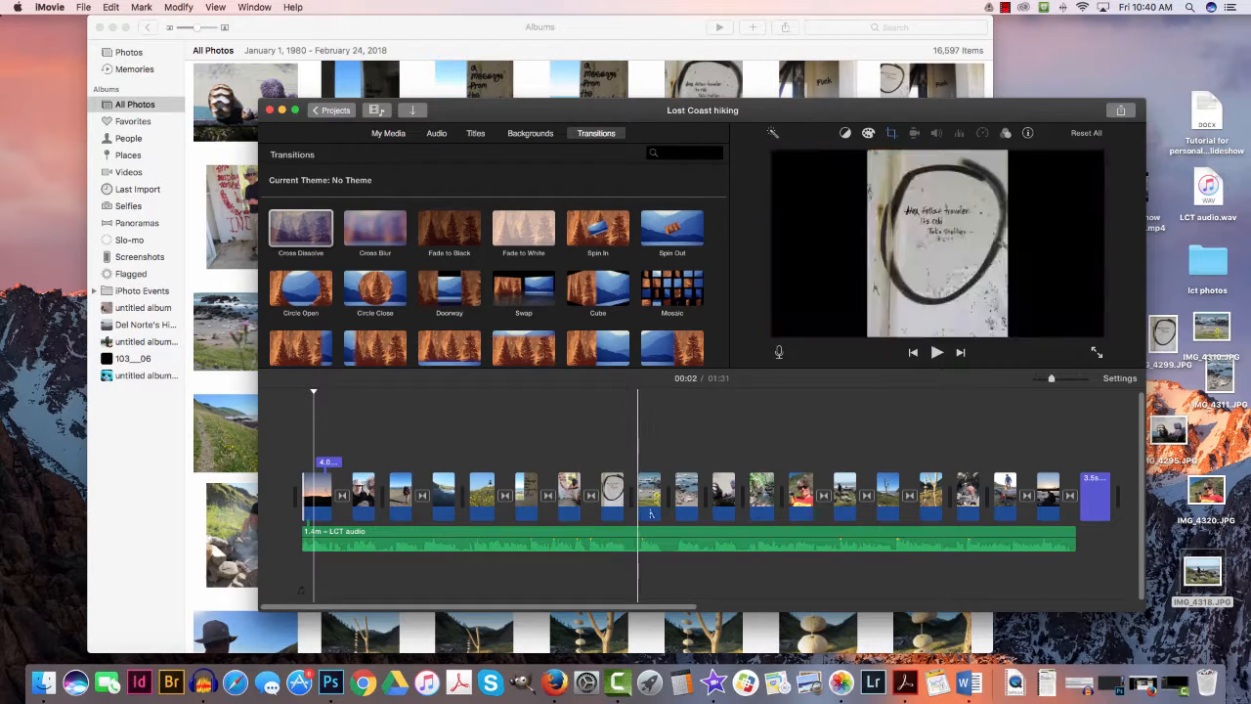
left_click(483, 497)
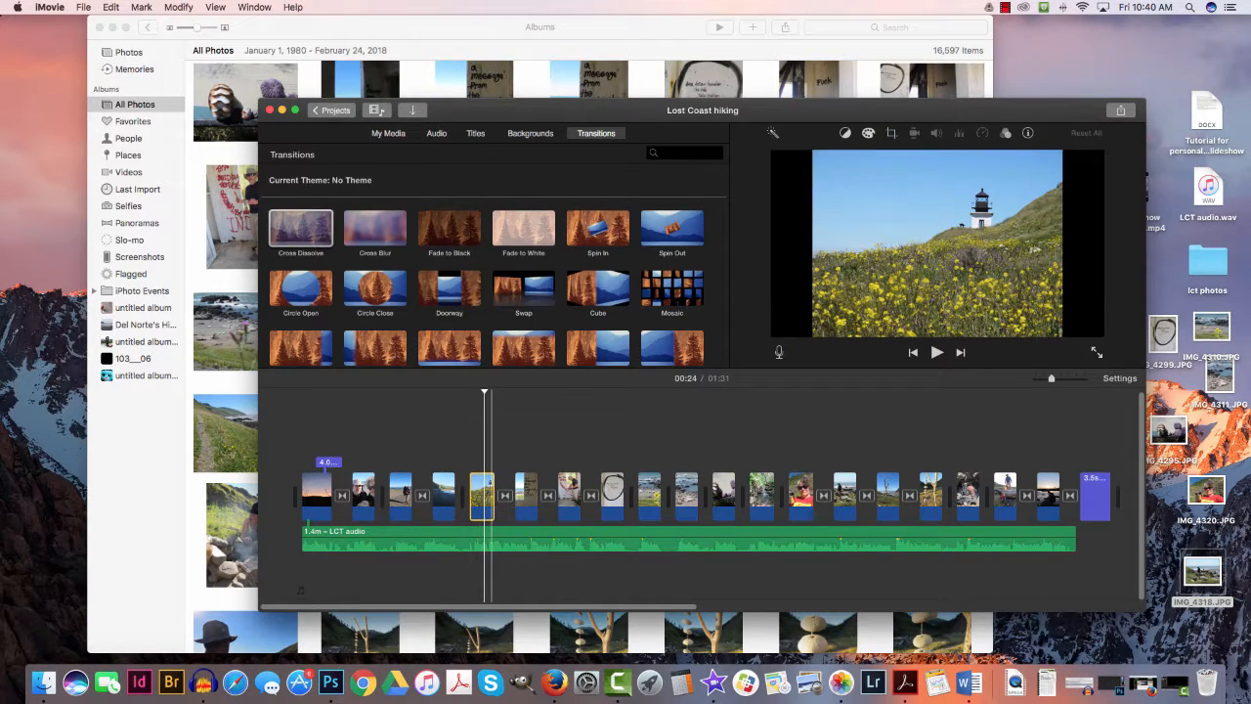
left_click_drag(493, 496, 494, 496)
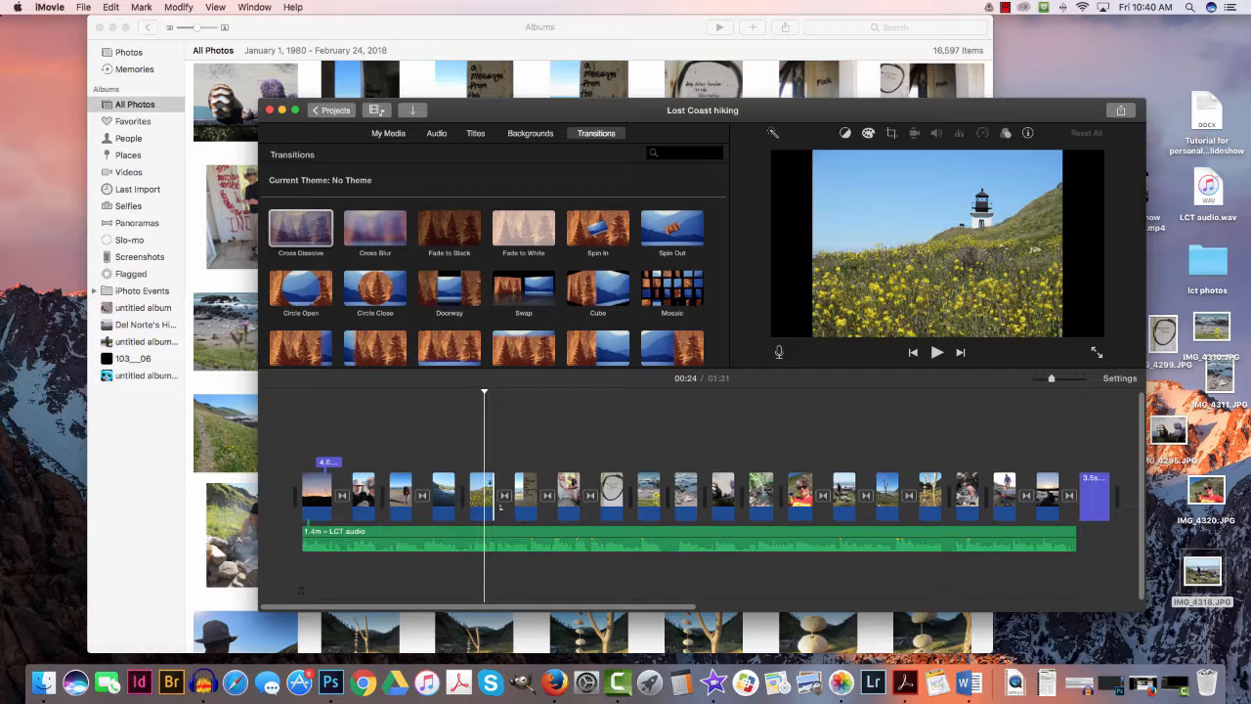
Preview the slideshow in full screen from the "wretched of earth" photo onward, then return to the editor
left_click(514, 461)
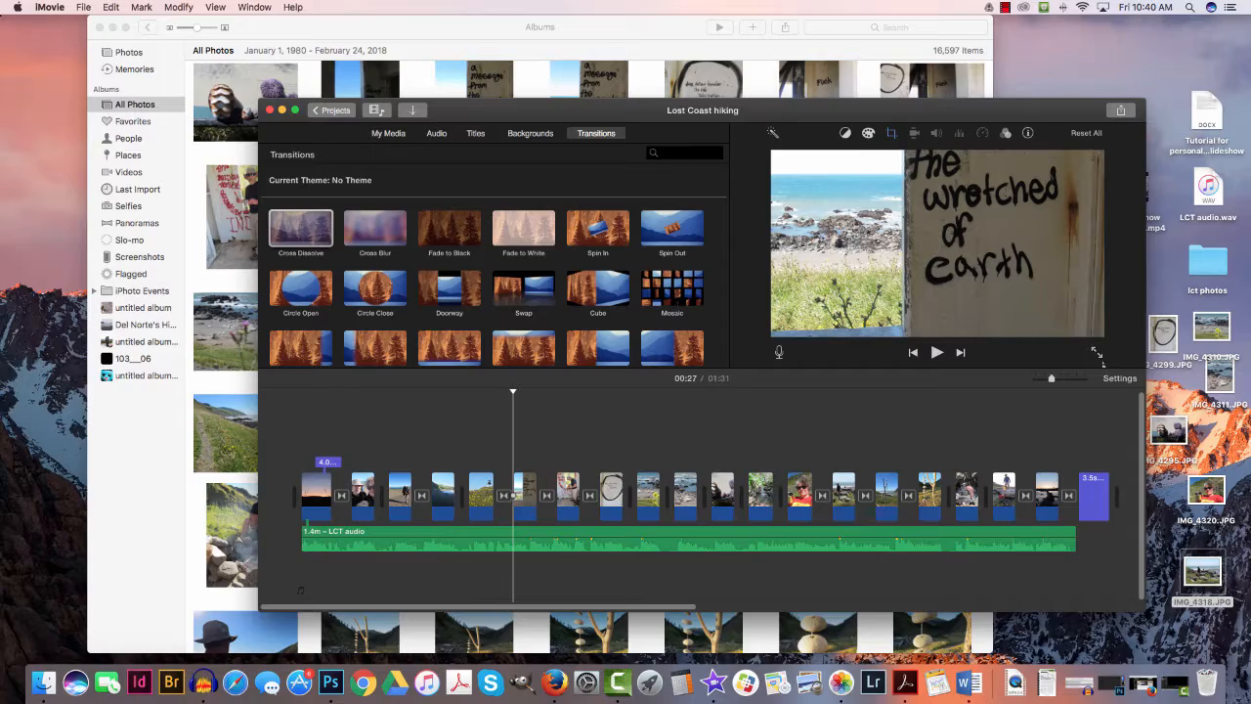
left_click(1097, 354)
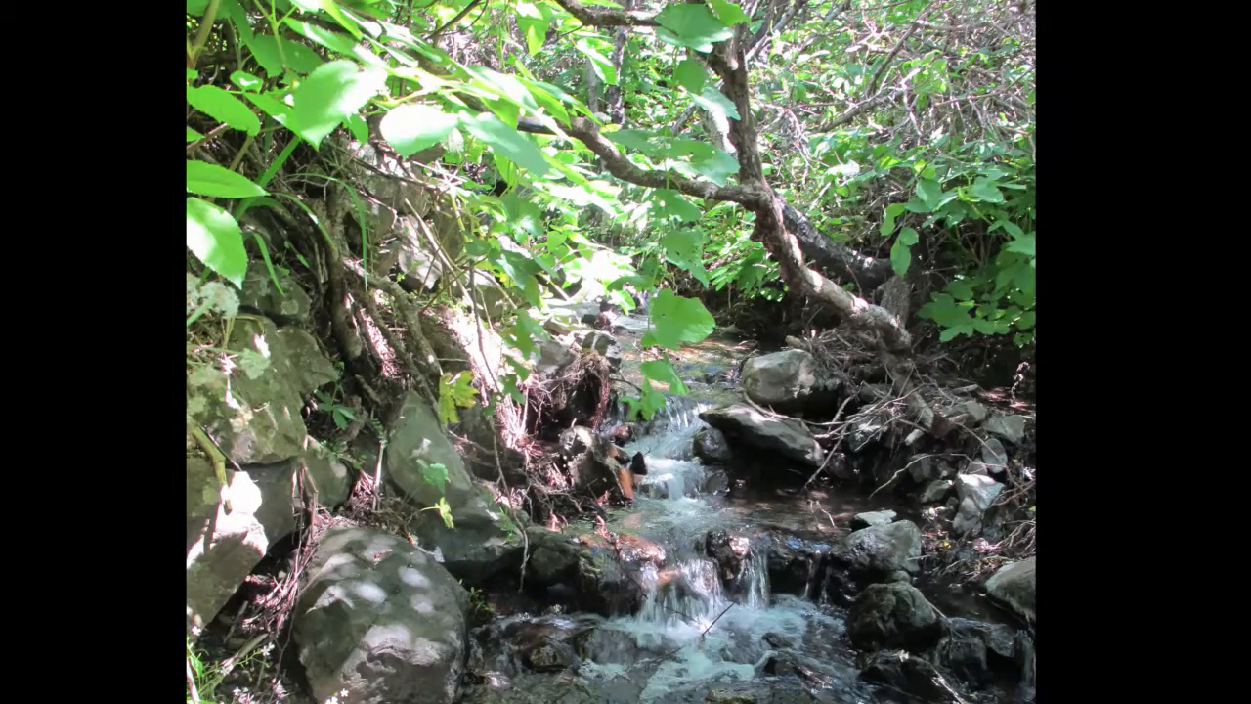
key("Escape")
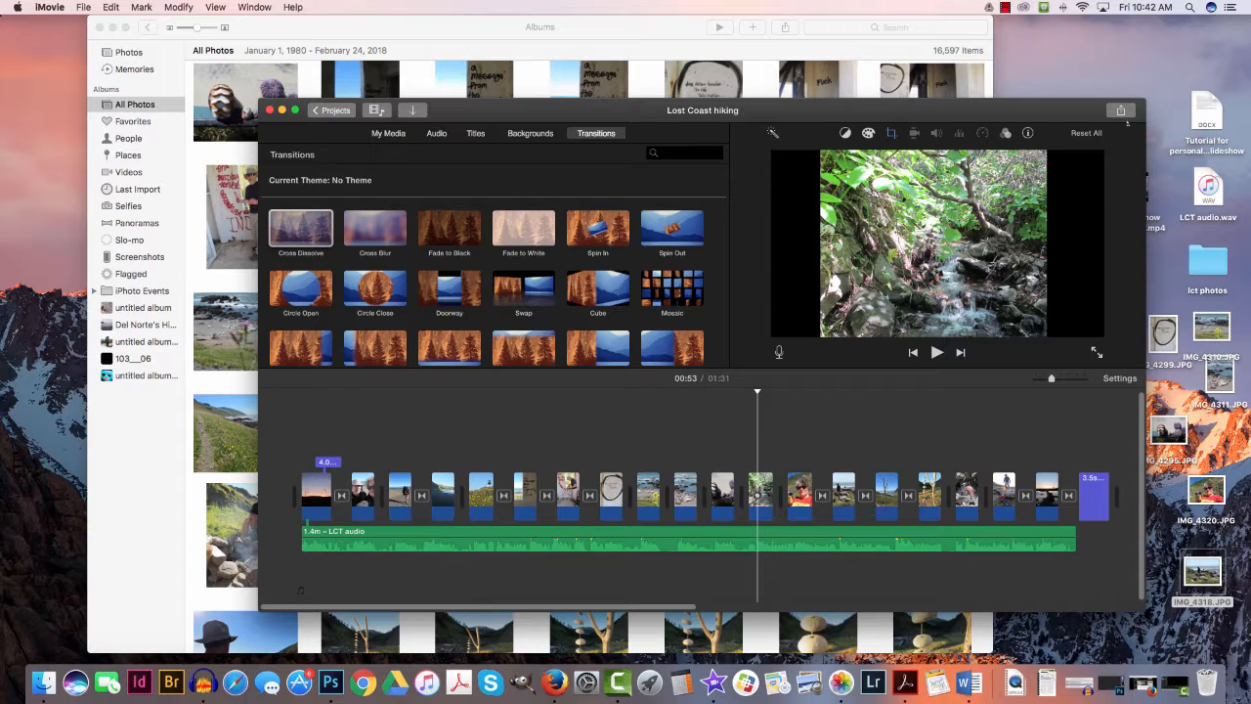
Share the finished Lost Coast hiking movie as a file
left_click(1121, 111)
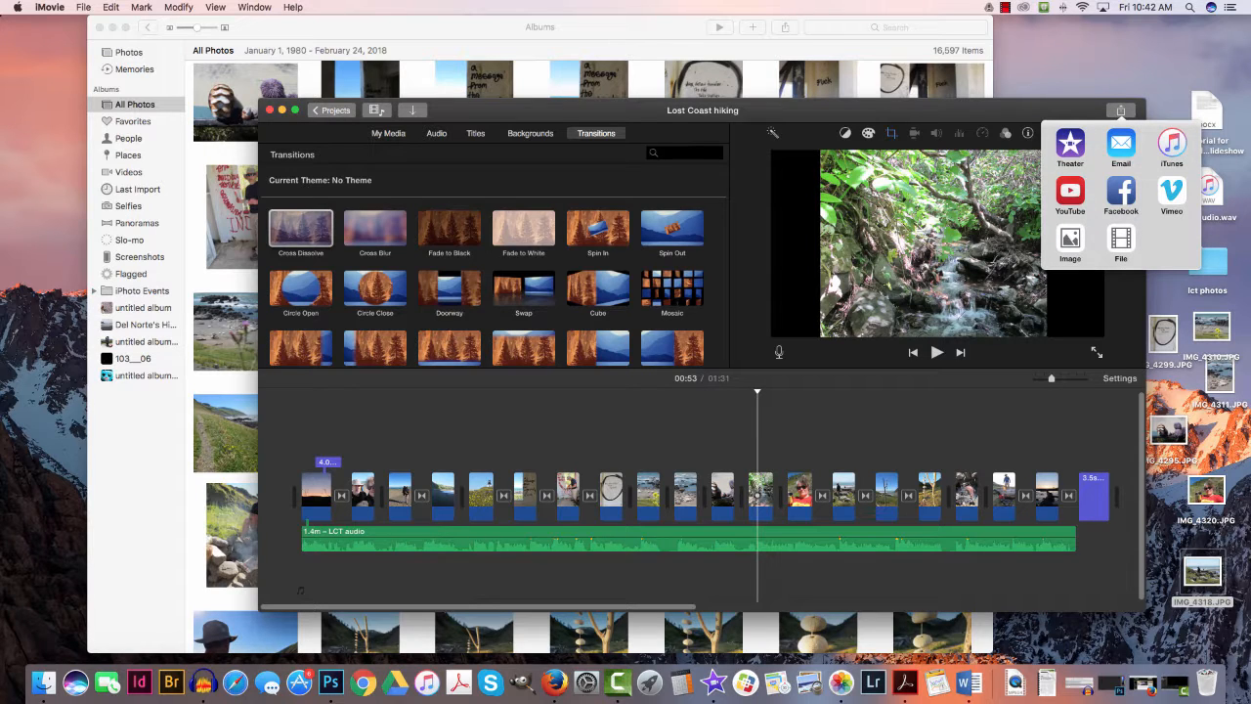
left_click(1121, 239)
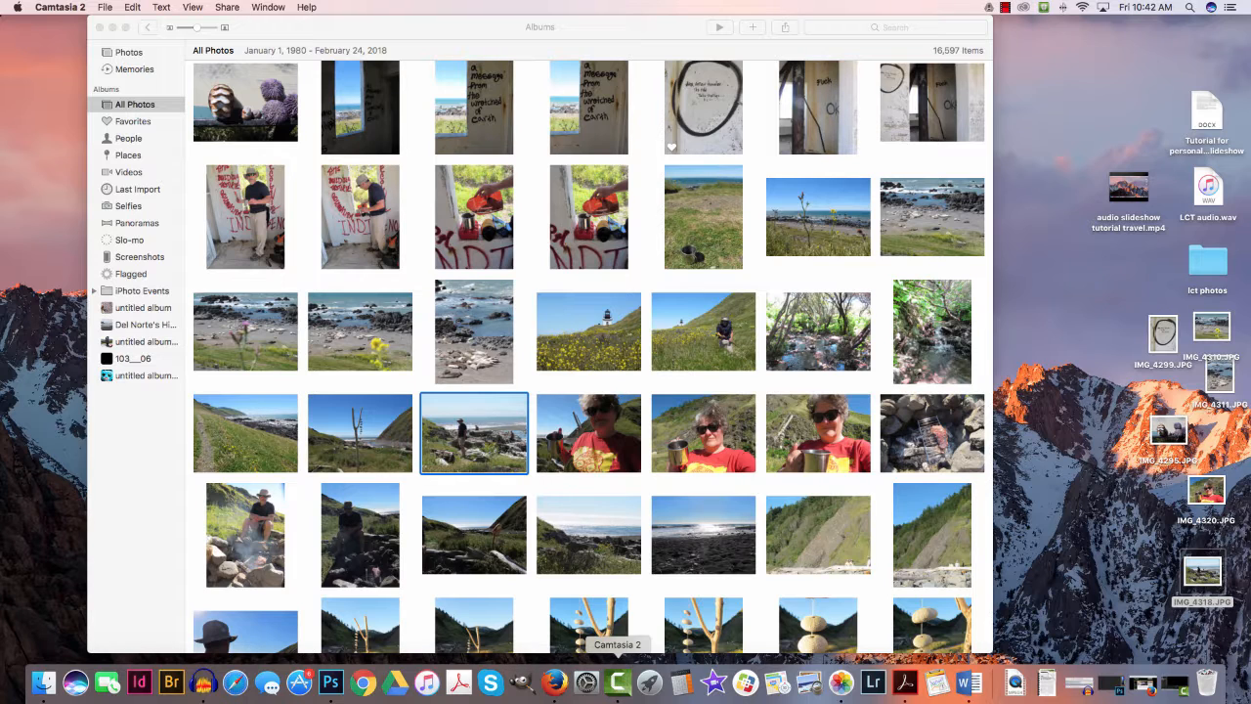
left_click(618, 681)
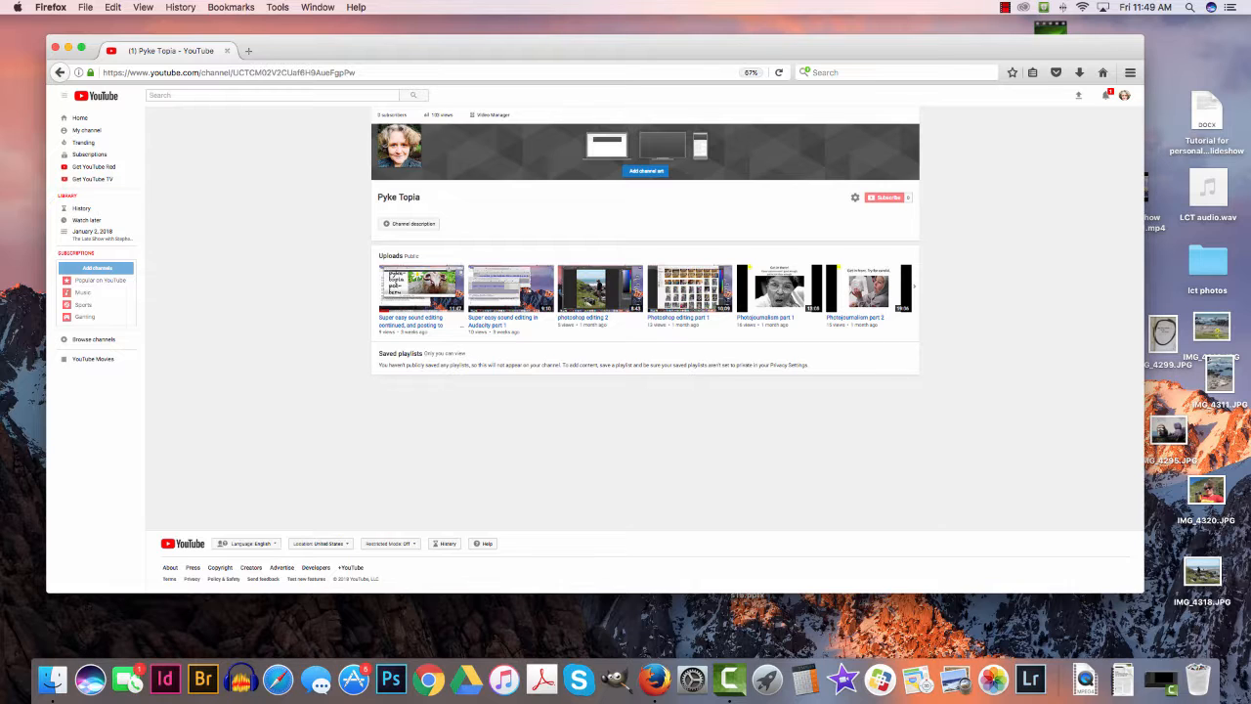
In Firefox, narrow the window to reveal the desktop and upload audio slideshow tutorial travel.mp4 to YouTube
left_click_drag(1143, 343, 1047, 342)
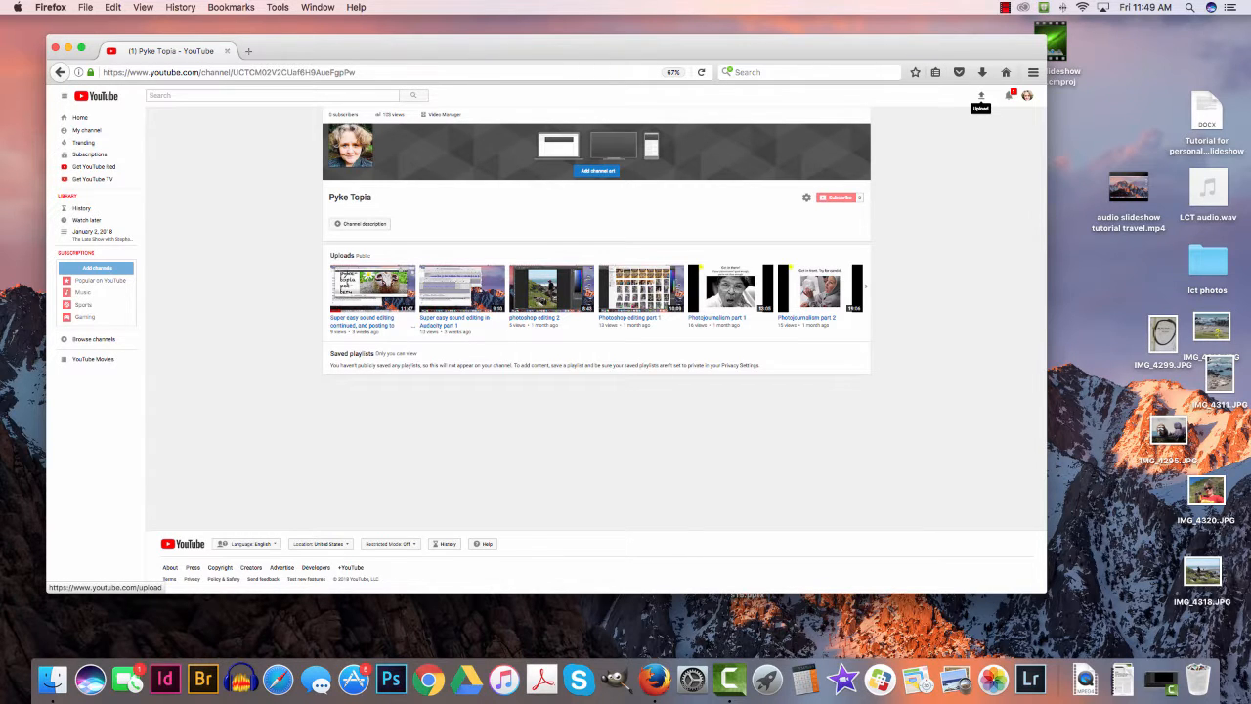
left_click(982, 97)
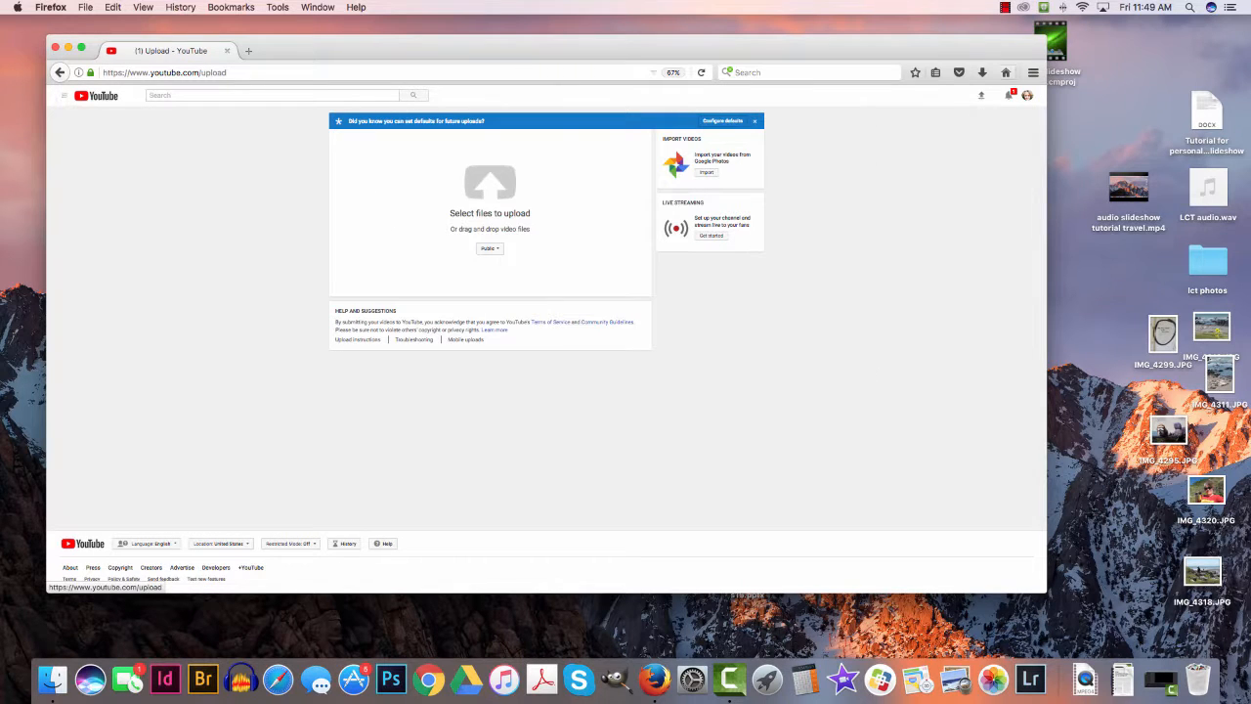
left_click_drag(1128, 188, 491, 220)
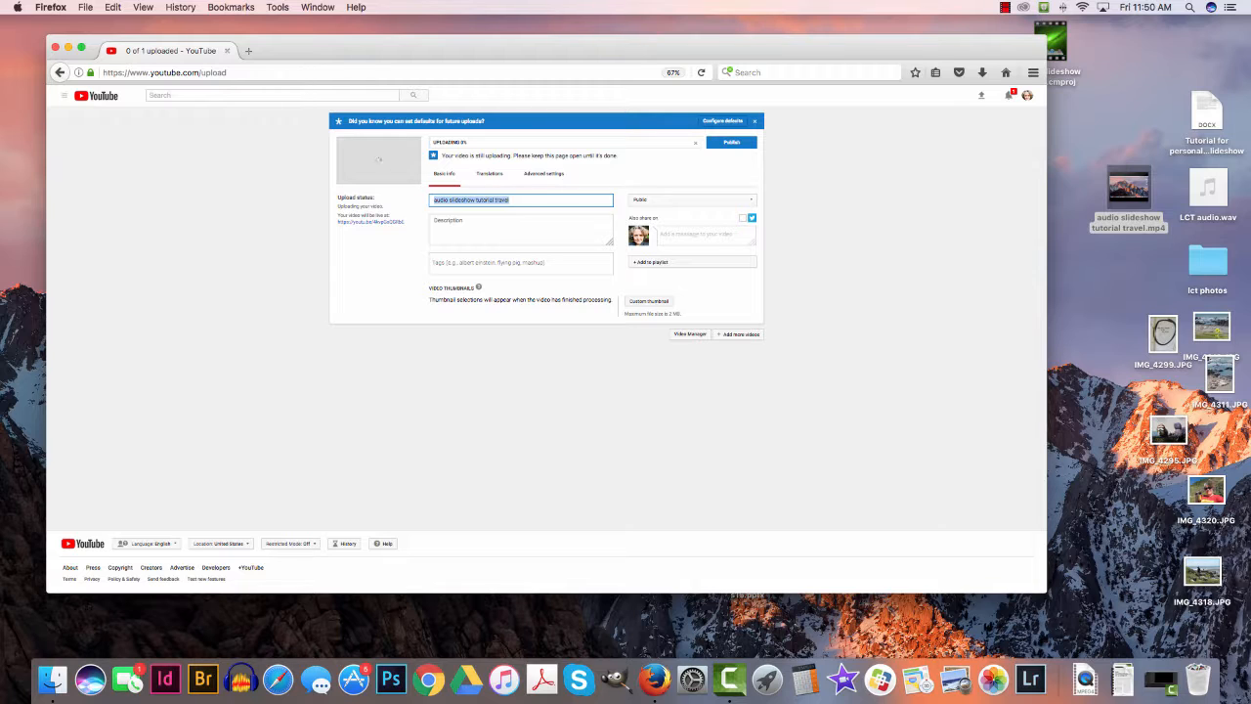
Replace the uploaded video's title with "Learn to create audio slideshow in iMovie"
type("Learn t")
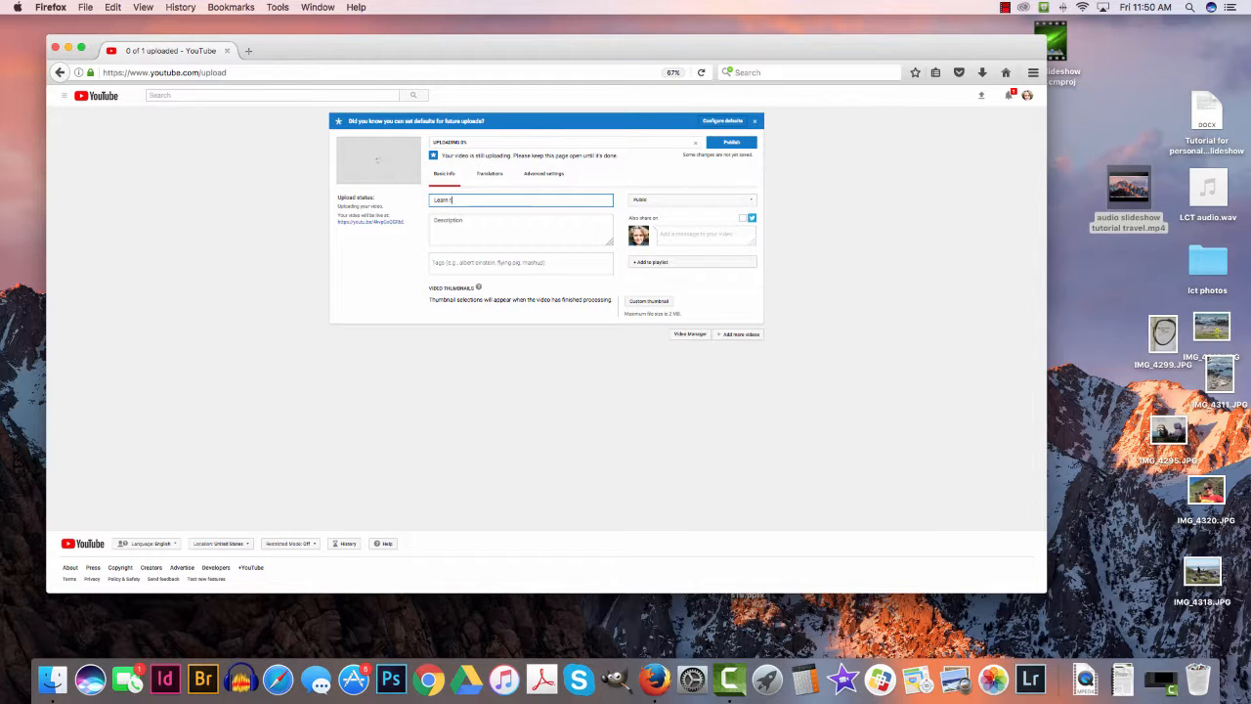
type("o creat")
key("BackSpace")
key("BackSpace")
type("eate audio slideshow in iMovie")
key("Tab")
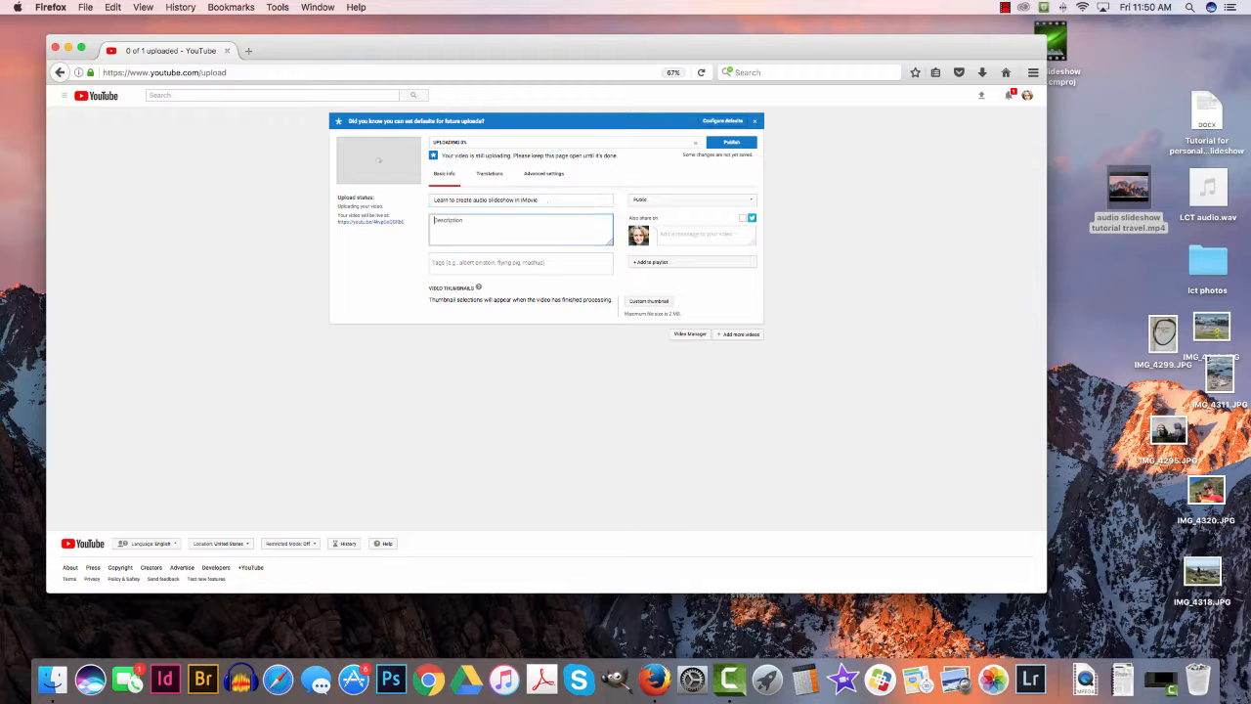
Enter the video description "This movie is for Humboldt State students in the Journalism Tools class."
type("This movie is for fumboldt State students in the Journali")
key("BackSpace")
key("BackSpace")
key("BackSpace")
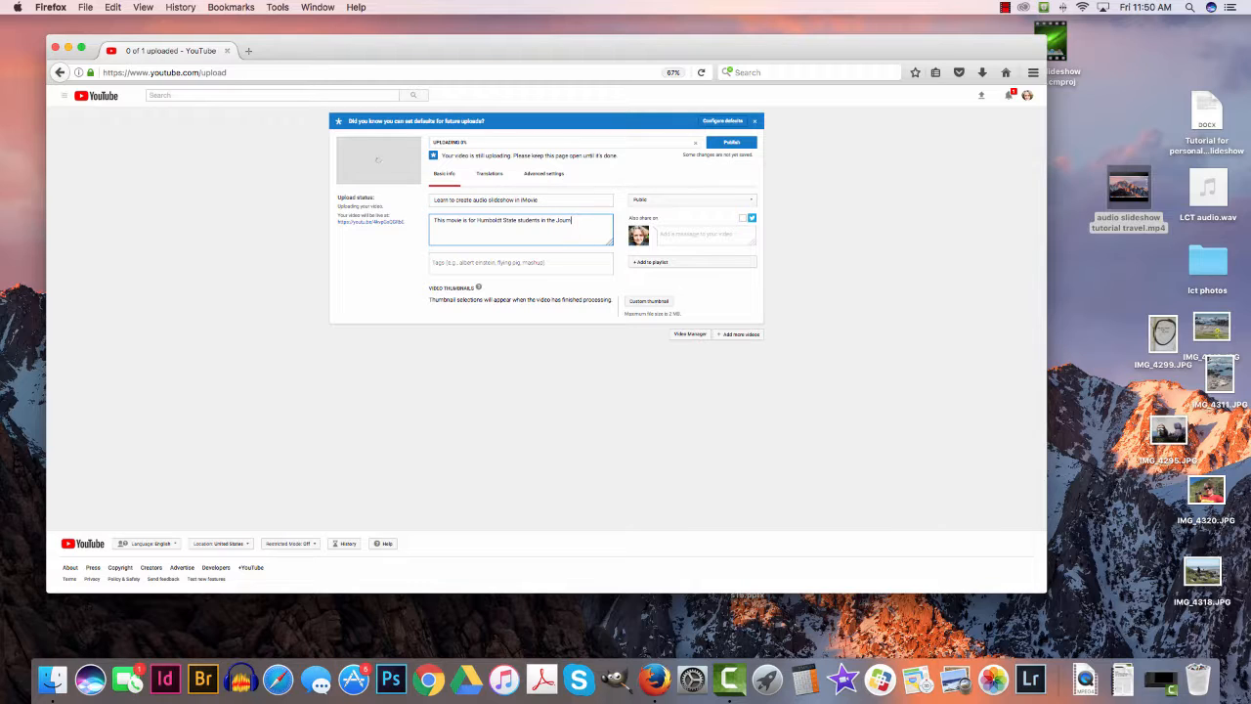
type("alism Tools class.")
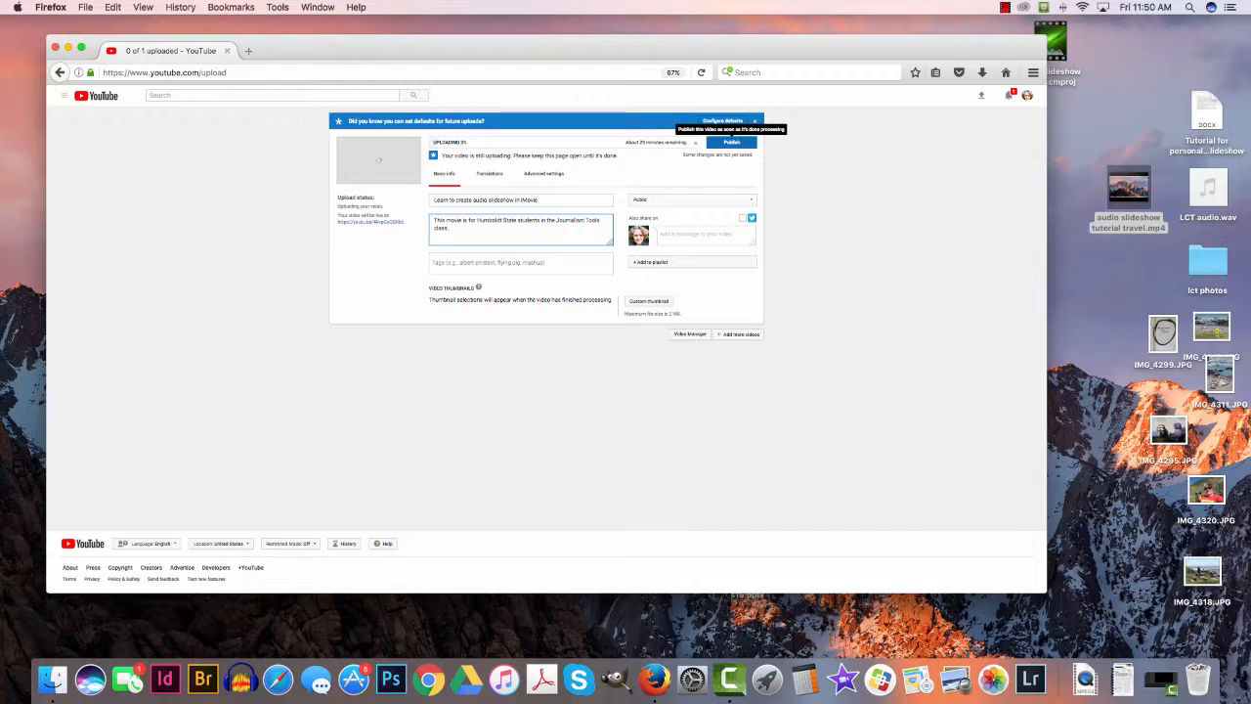
Choose Public as the video's visibility and publish it
left_click(692, 199)
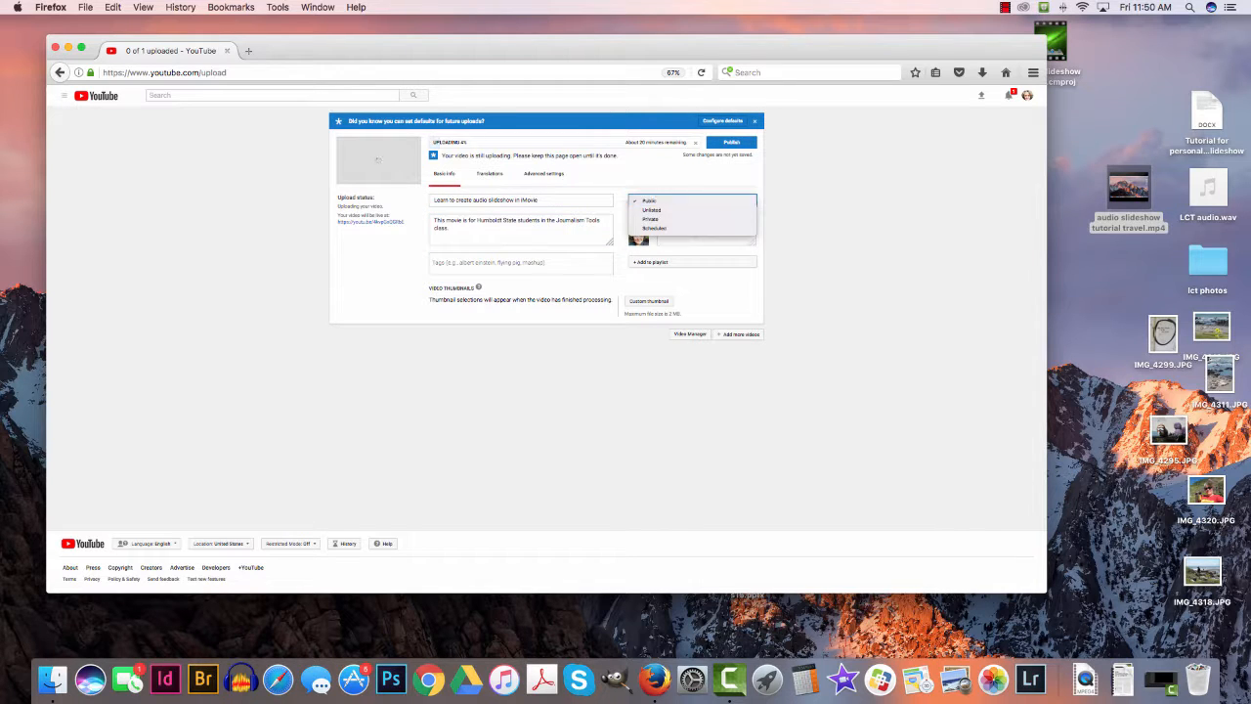
left_click(692, 200)
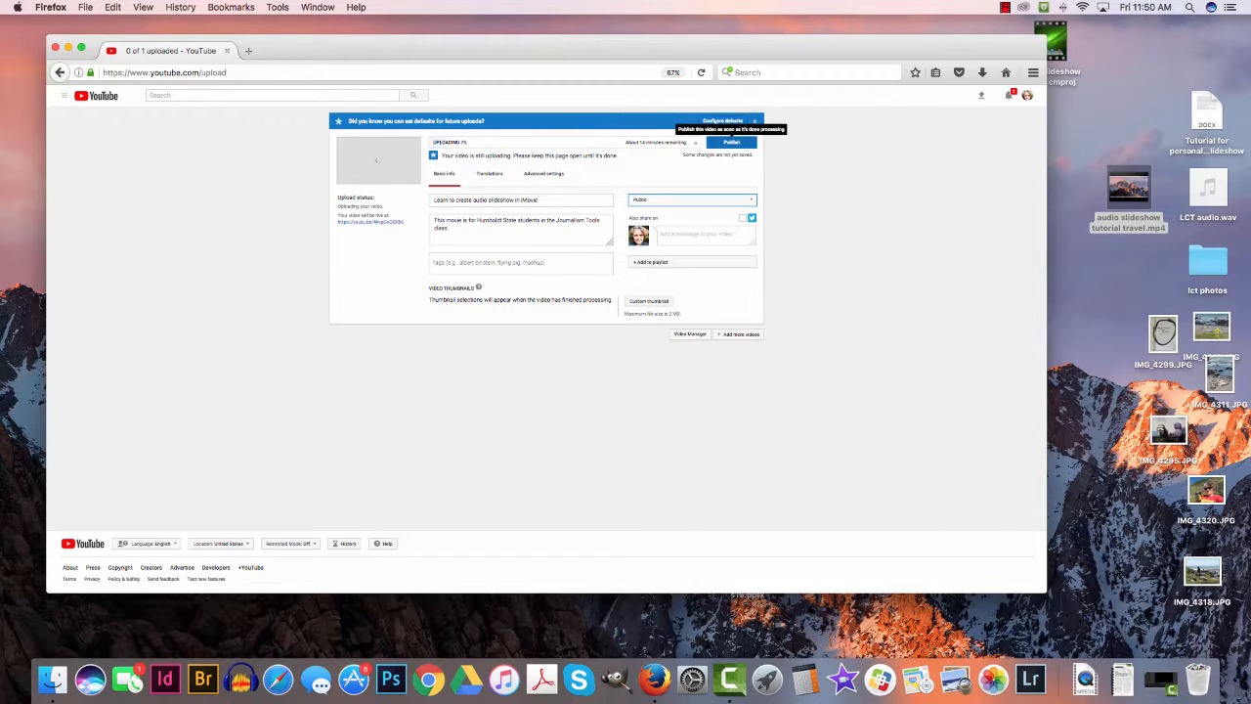
left_click(731, 143)
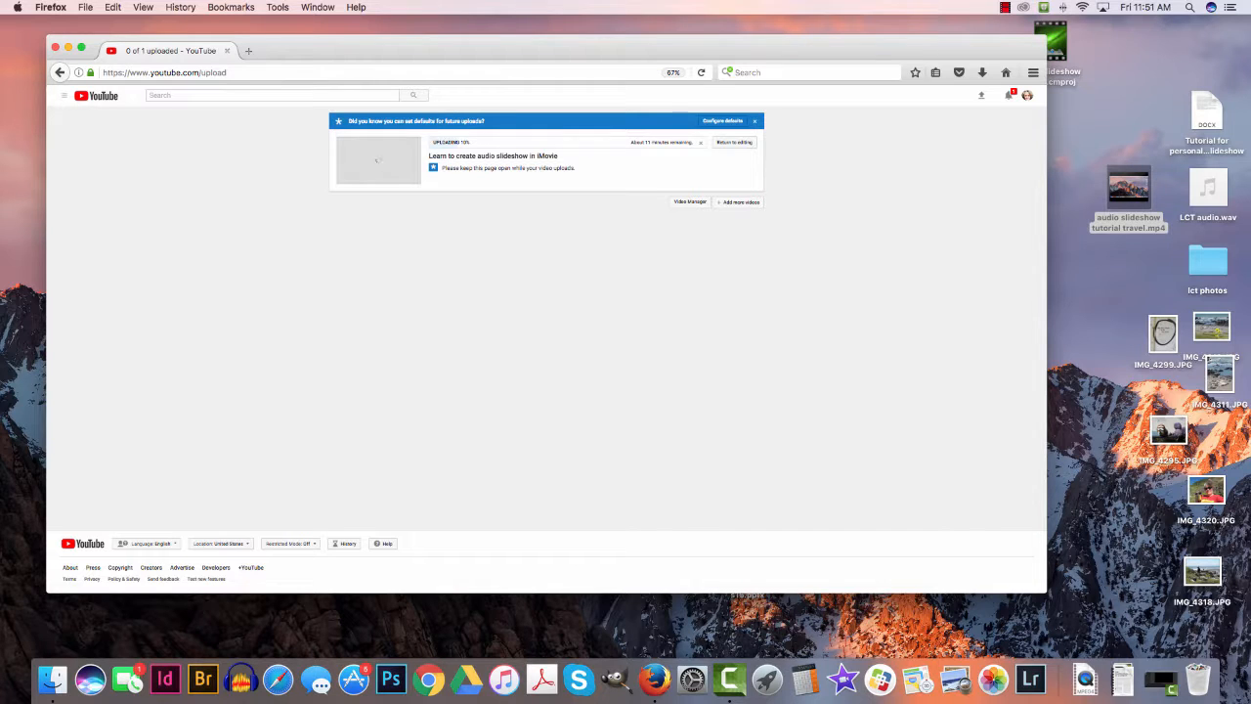
Return to editing the uploaded video's details and copy its YouTube link
left_click(734, 143)
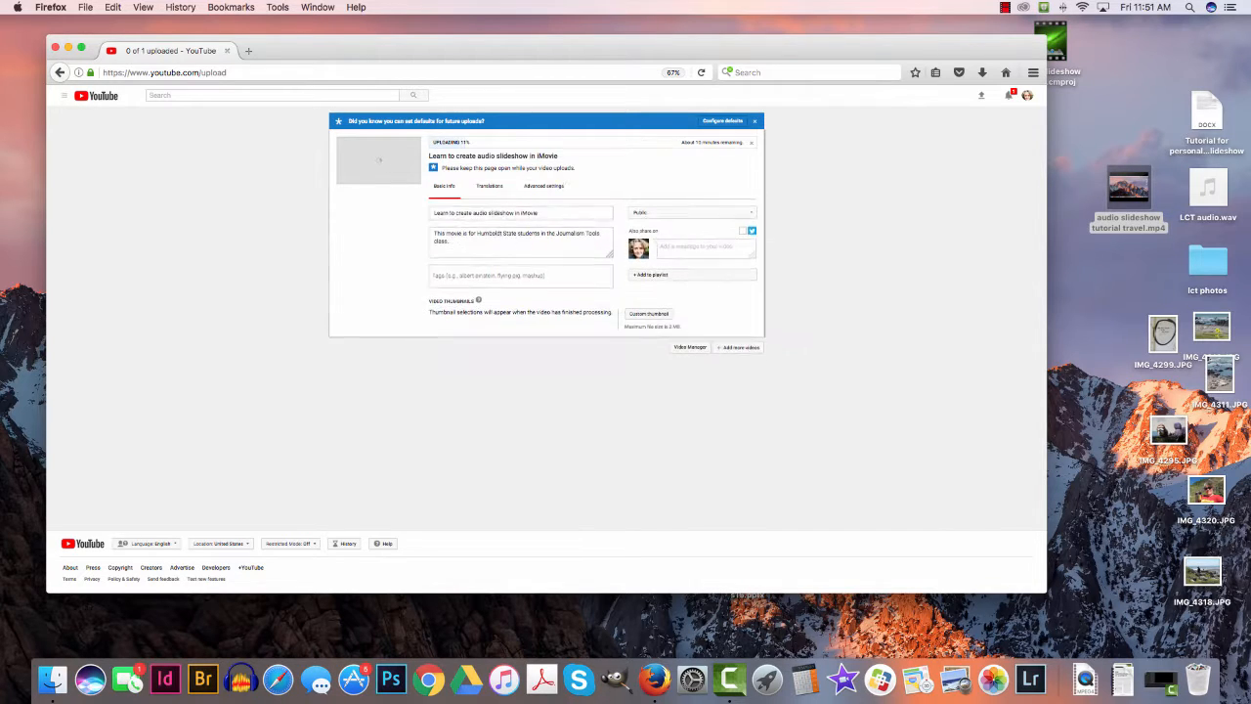
left_click_drag(405, 223, 337, 223)
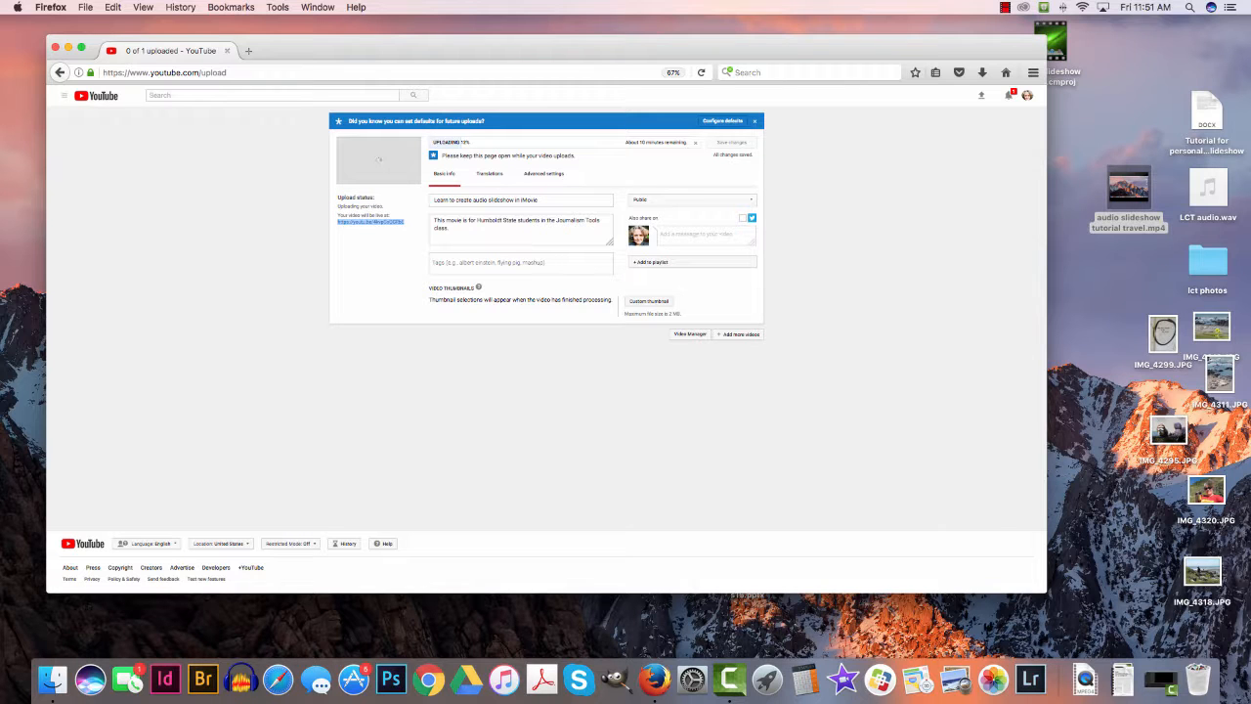
key("super+c")
Open pyketopiapottery.wordpress.com in a new browser tab
key("super+t")
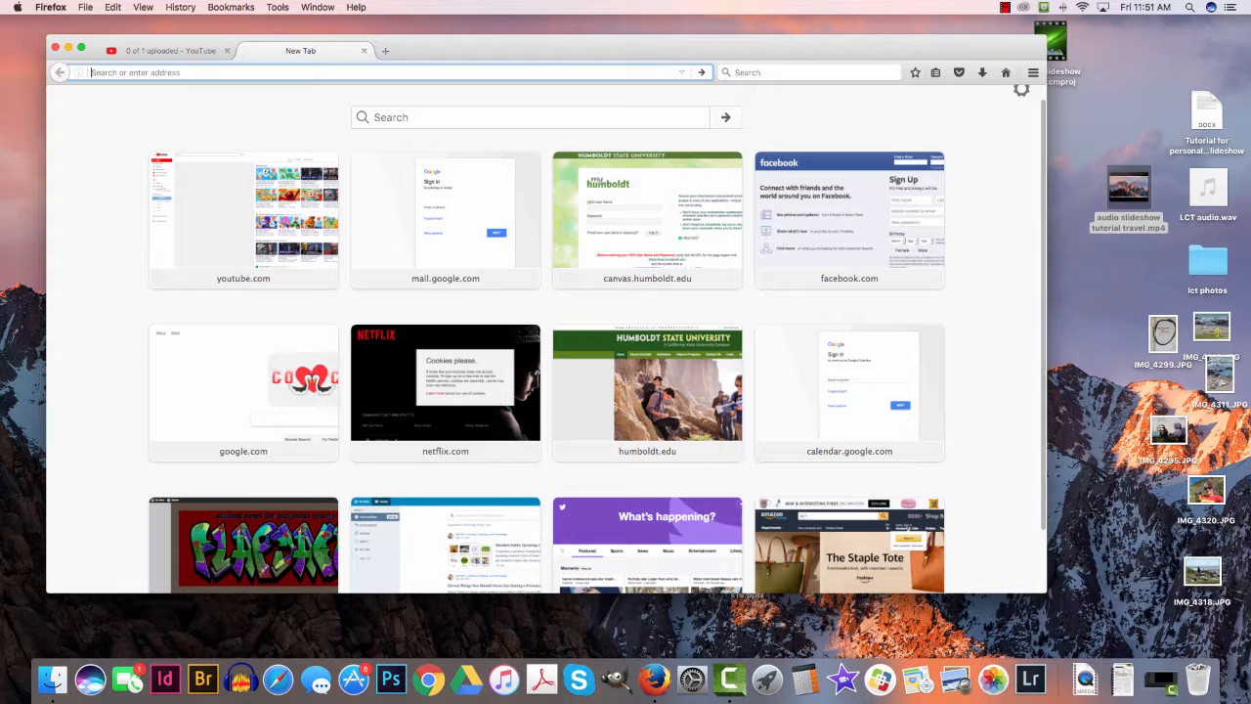
scroll(547, 342, "down", 1)
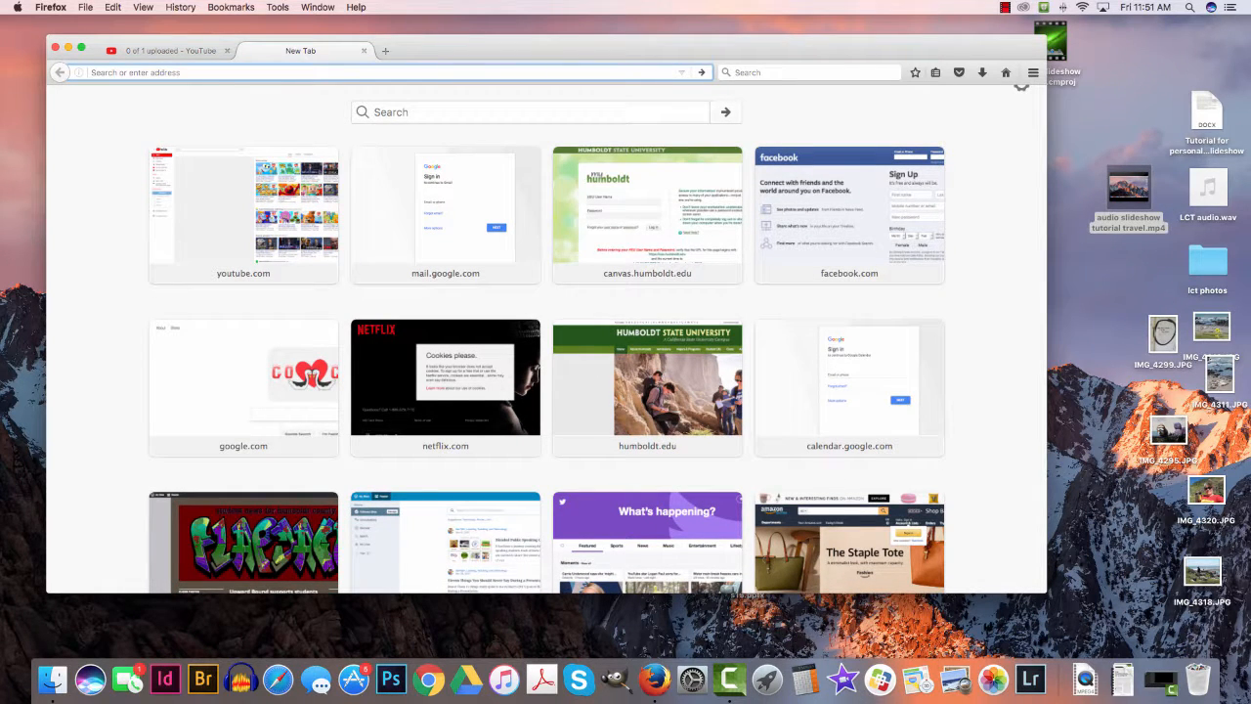
type("pyketopiapottery.wordpress.com/")
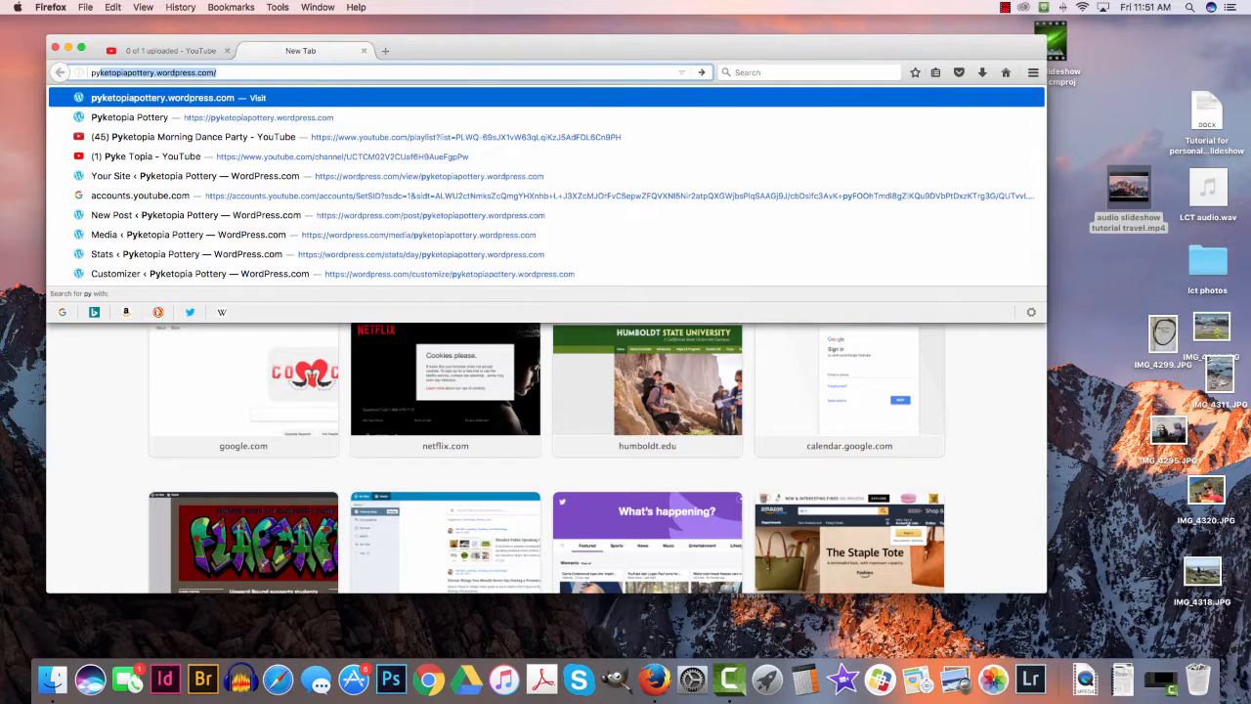
key("Return")
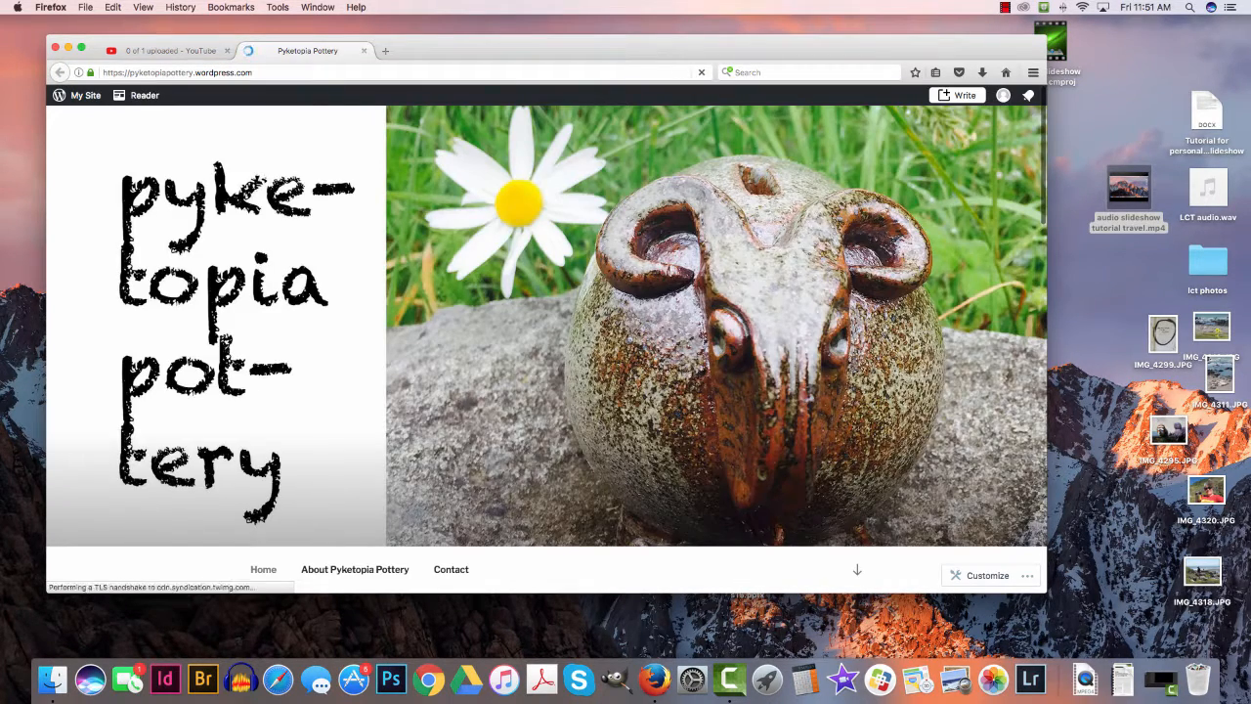
Start a new blog post on the site and paste the copied YouTube link into its body to embed the video
left_click(83, 95)
left_click(103, 279)
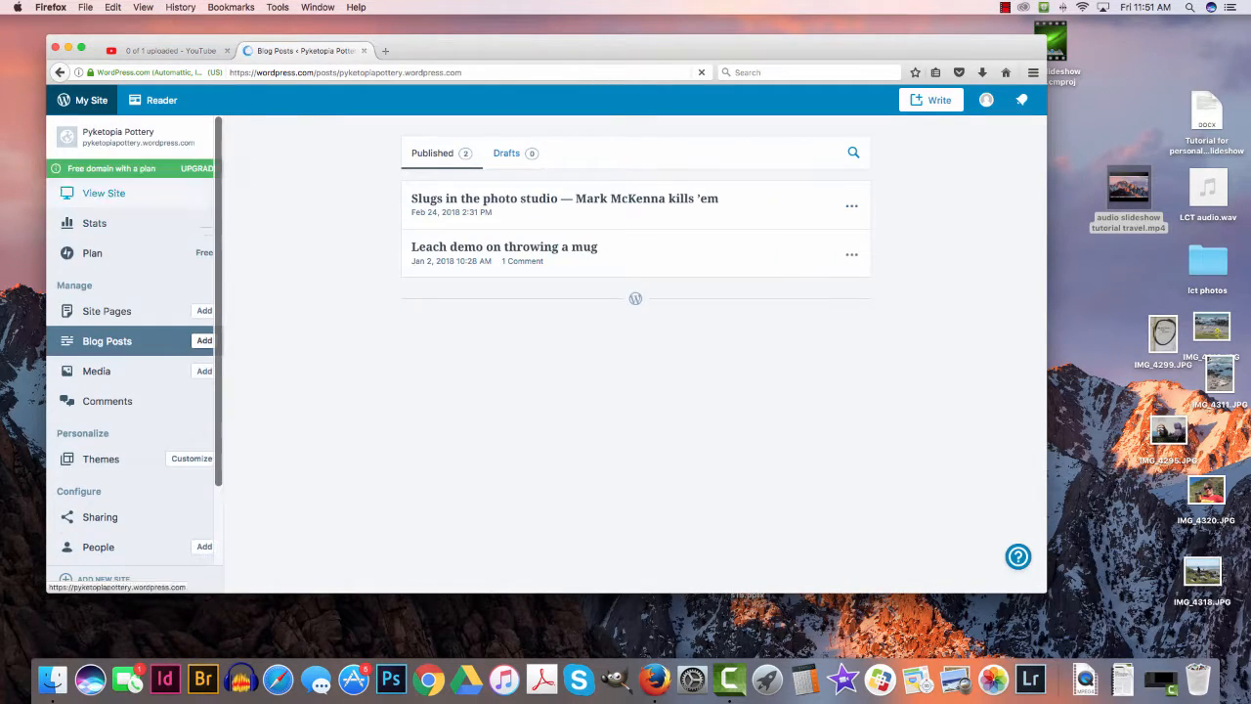
left_click(204, 340)
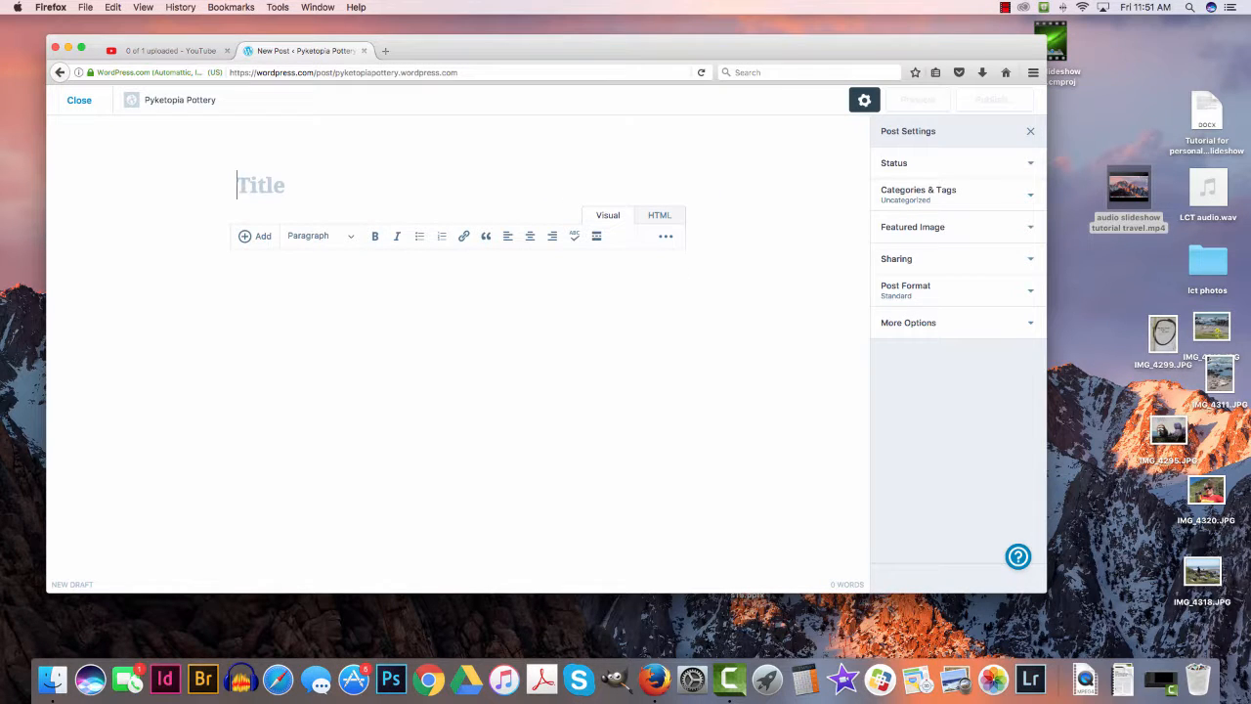
left_click(237, 279)
key("super+v")
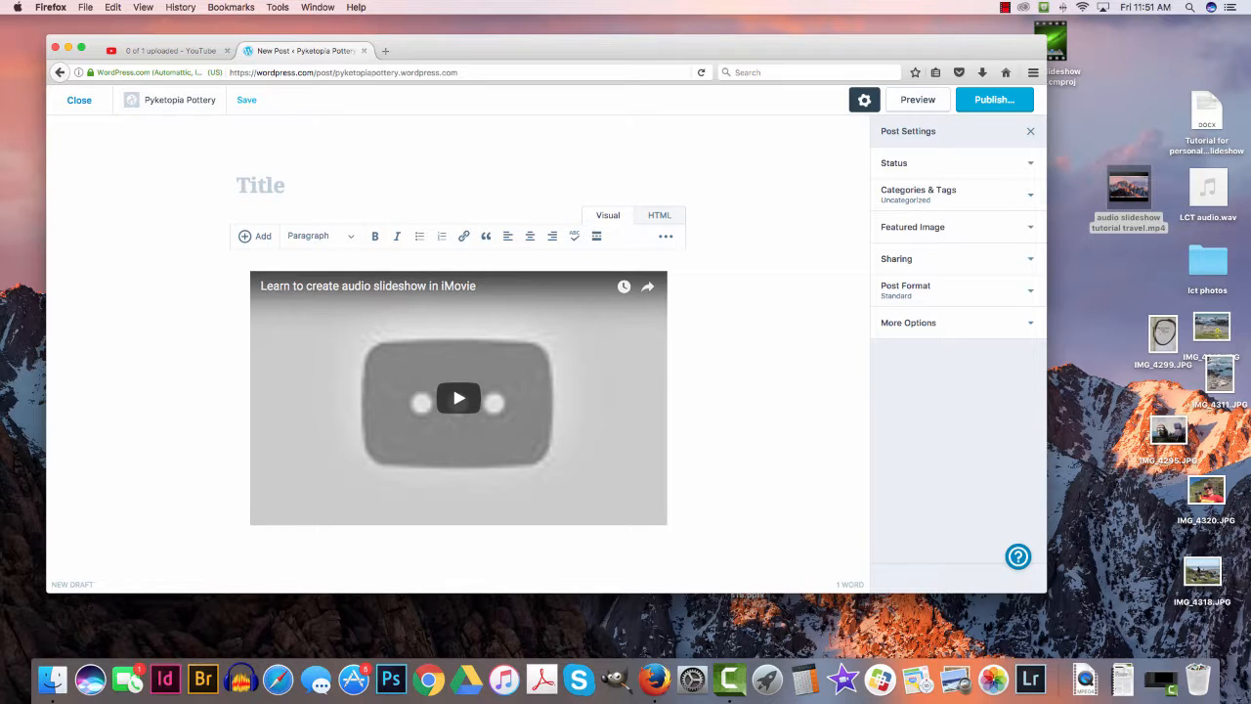
type("Learn to m")
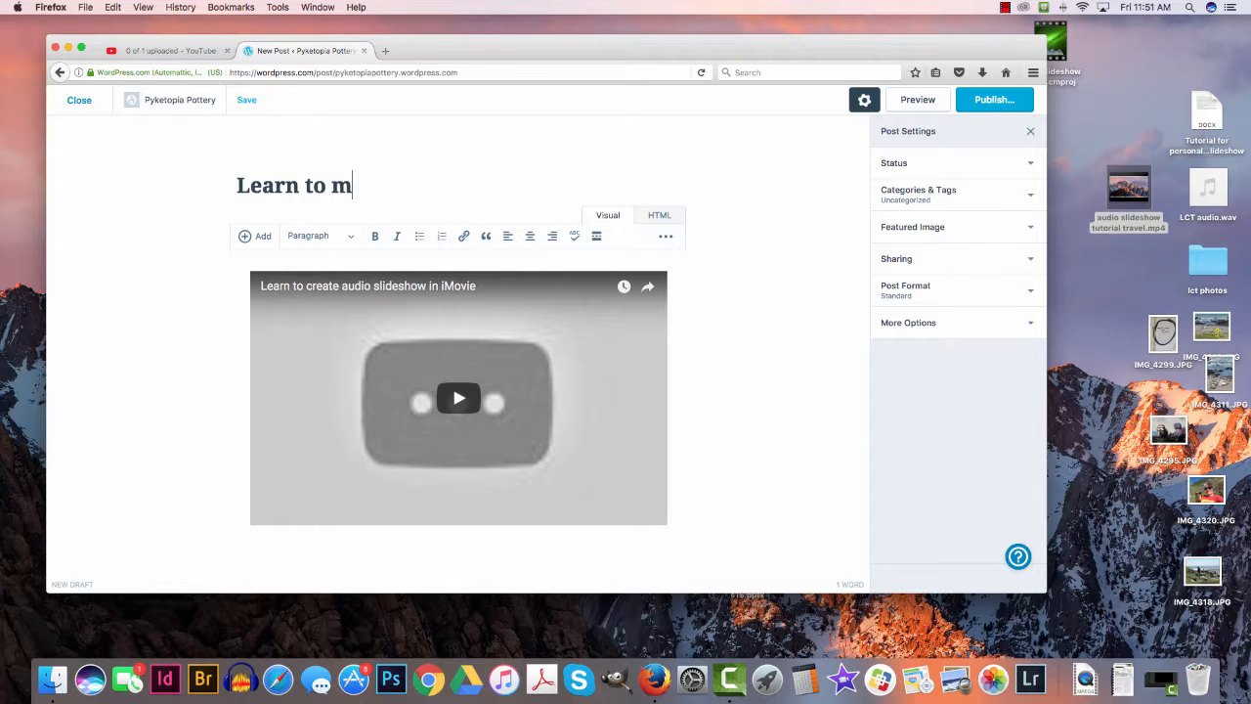
key("BackSpace")
type("c")
key("BackSpace")
key("BackSpace")
key("BackSpace")
key("BackSpace")
key("BackSpace")
key("BackSpace")
key("BackSpace")
key("BackSpace")
key("BackSpace")
key("BackSpace")
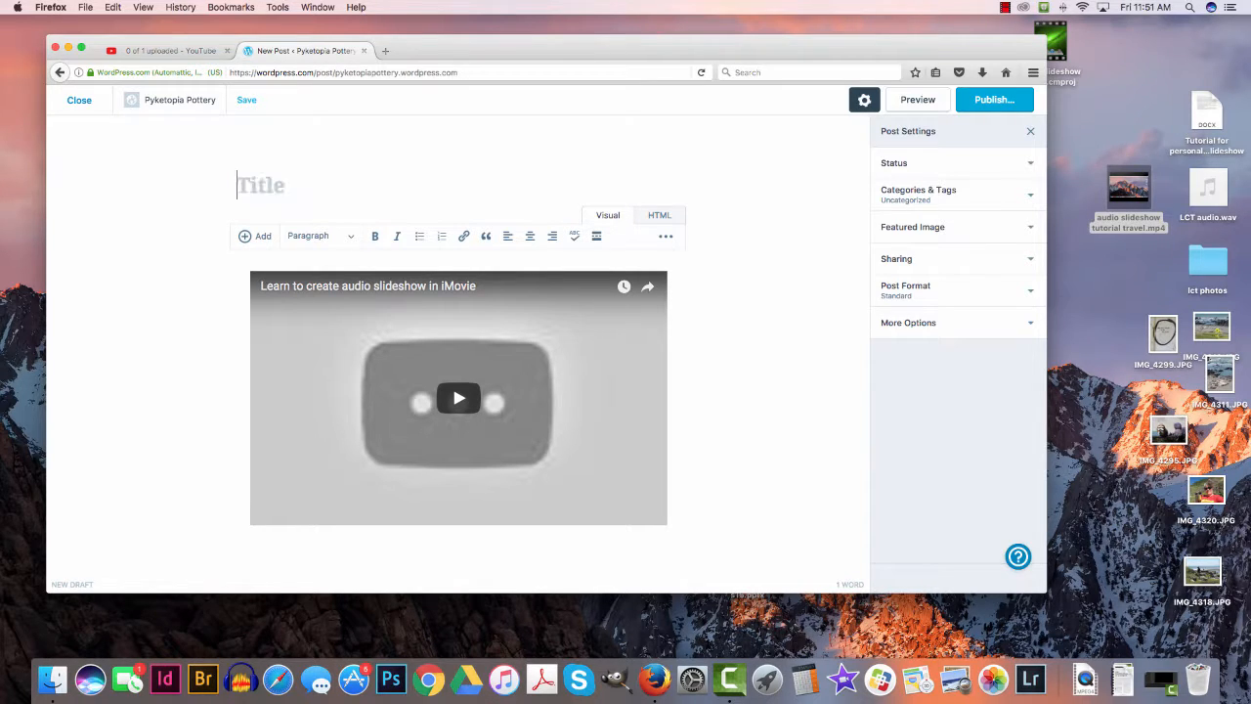
Title the blog post "Creating audio slideshow in iMovie" and move on to the post body above the embedded video
type("Creating au")
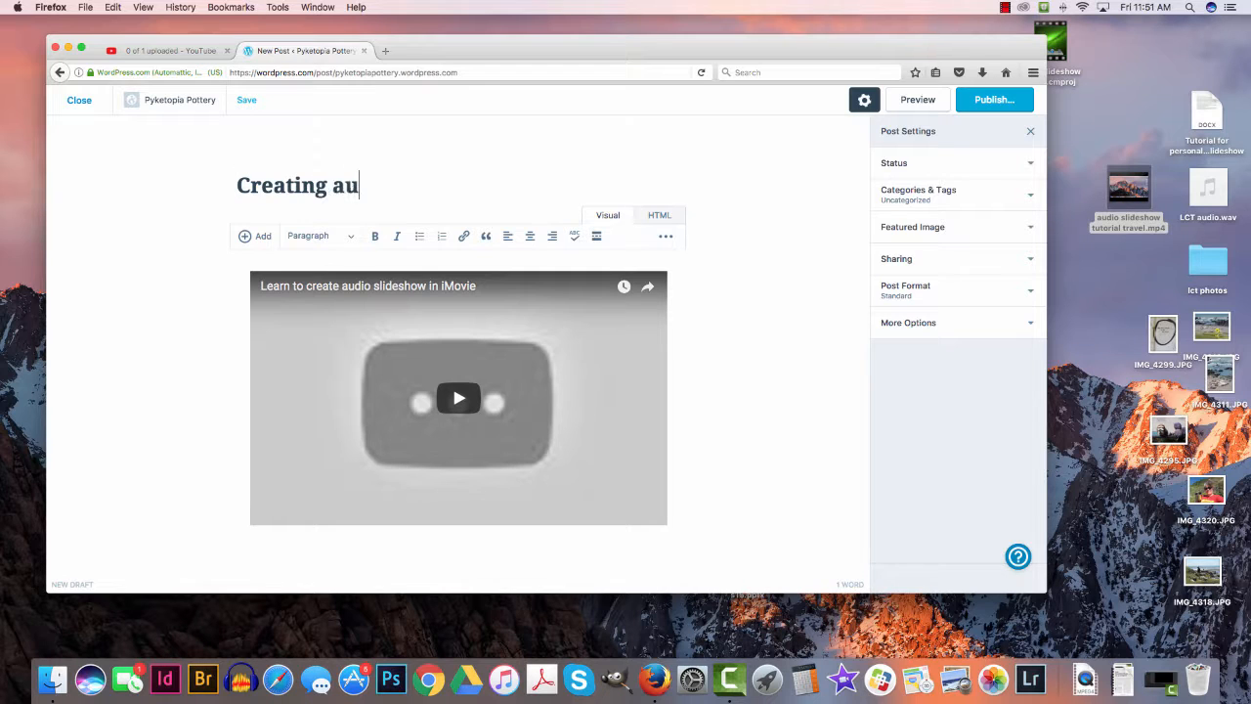
type("dio slideshow ")
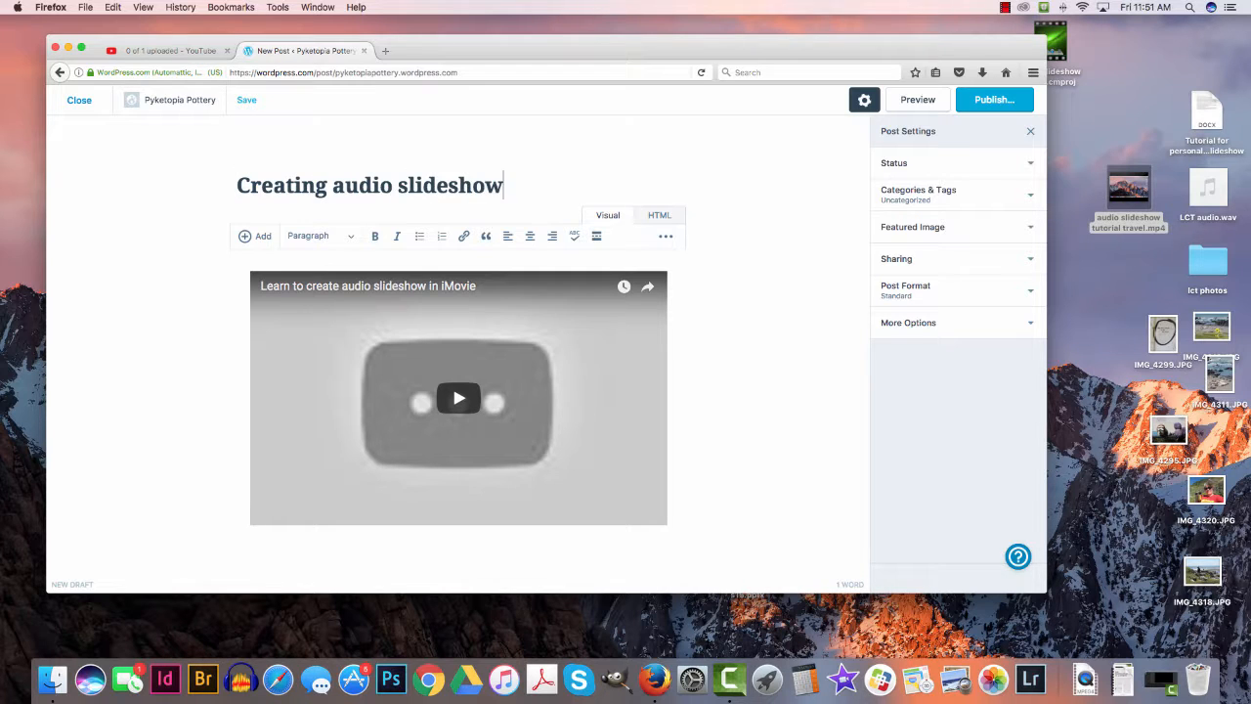
type("in iMovie")
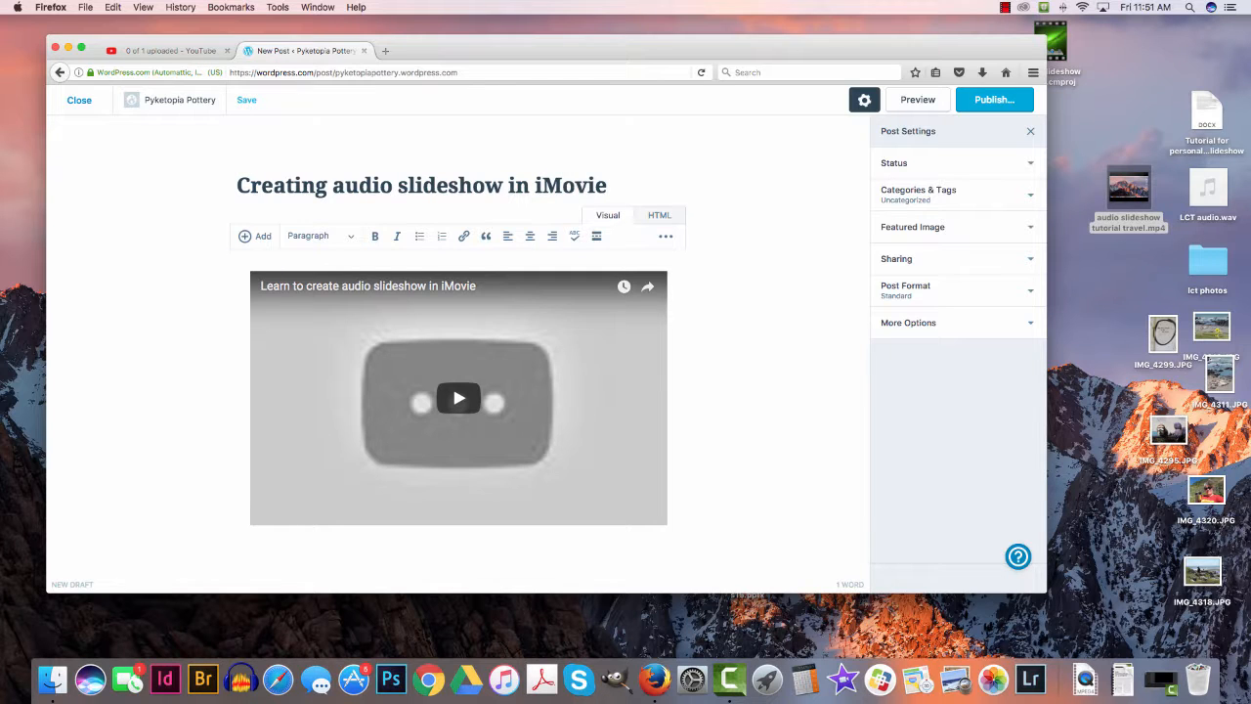
key("Return")
type("This is")
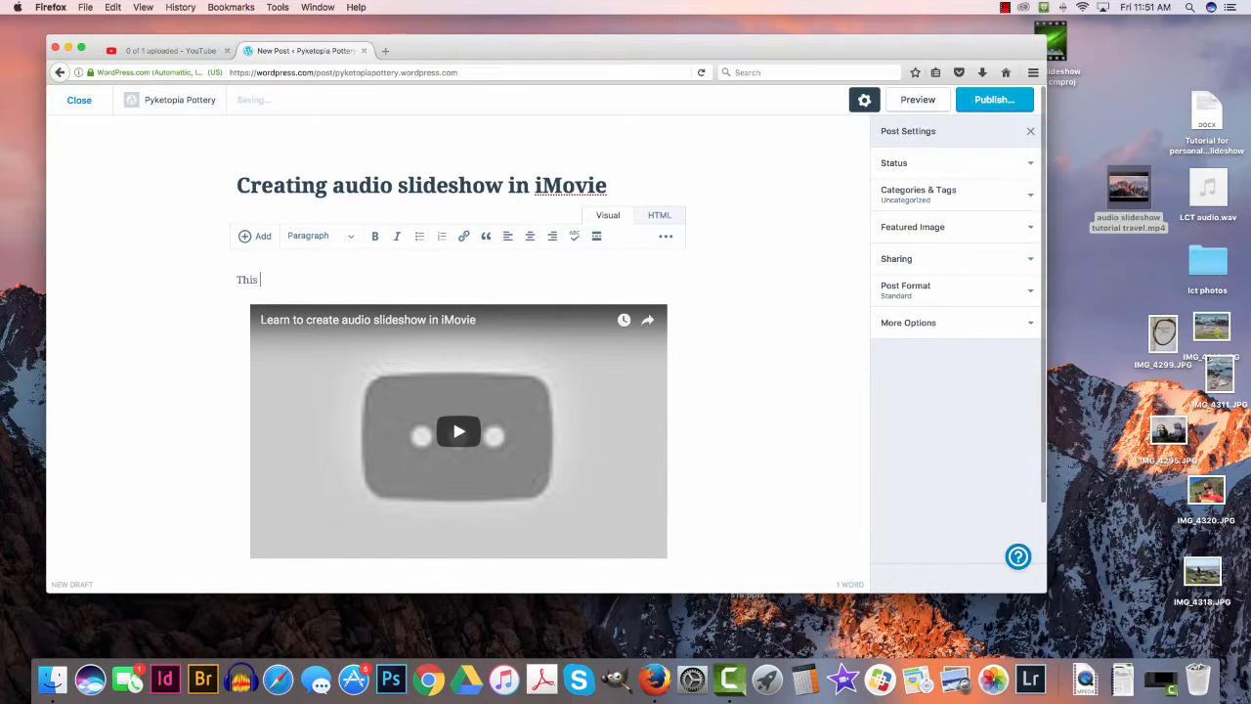
key("BackSpace")
key("BackSpace")
key("BackSpace")
key("BackSpace")
key("BackSpace")
key("BackSpace")
key("BackSpace")
Write "I made this video to show you how to make videos out of still photos and an audio soundtrack." above the embedded video
type("I")
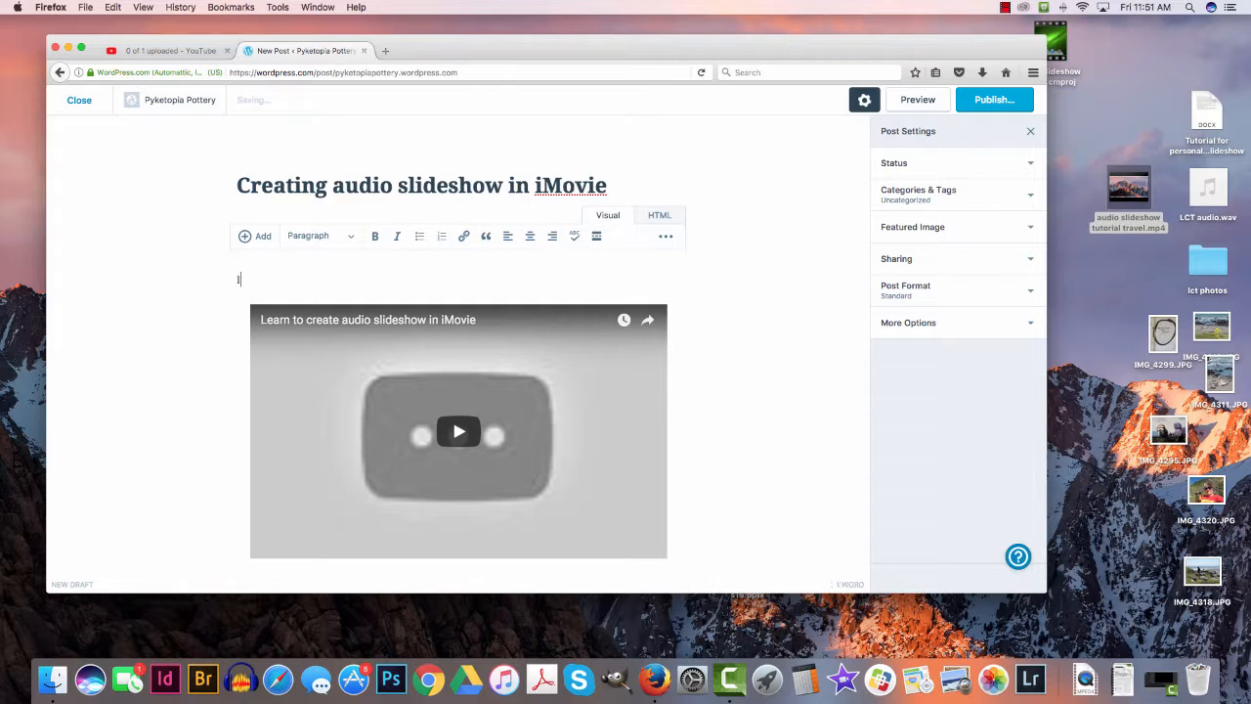
type(" made this vi")
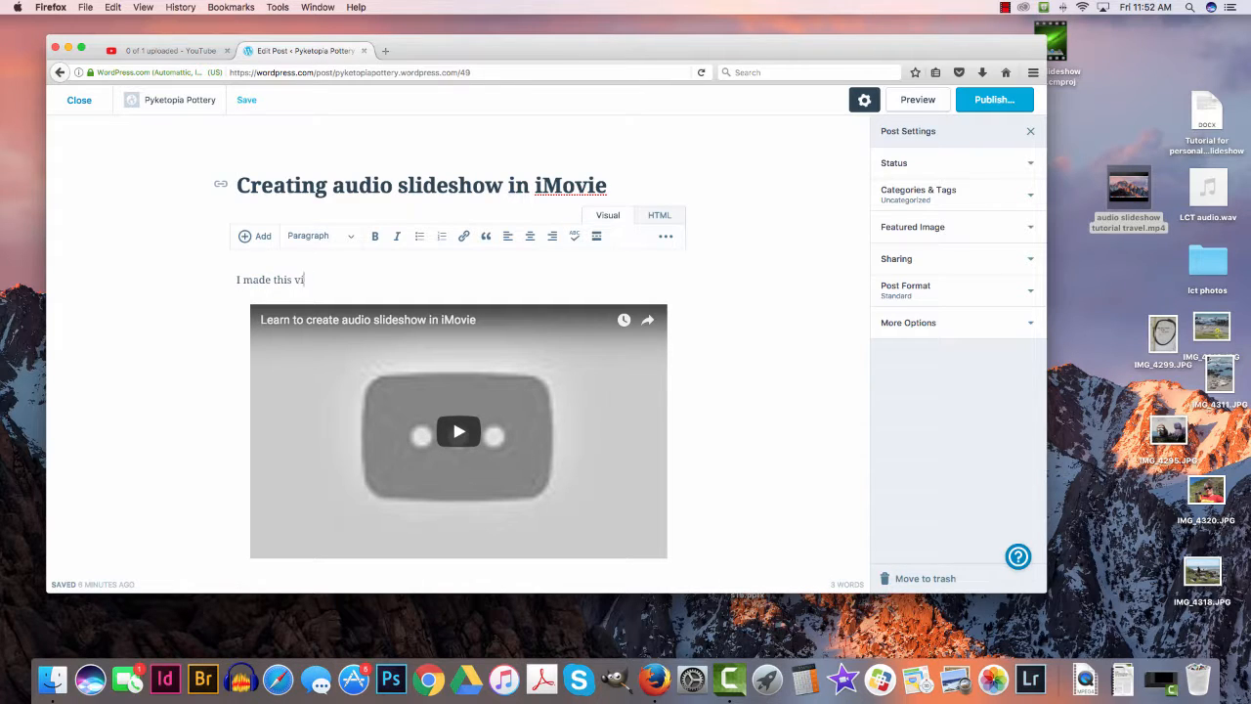
type("deo to whow")
key("BackSpace")
key("BackSpace")
key("BackSpace")
key("BackSpace")
type("show you how to make videos out")
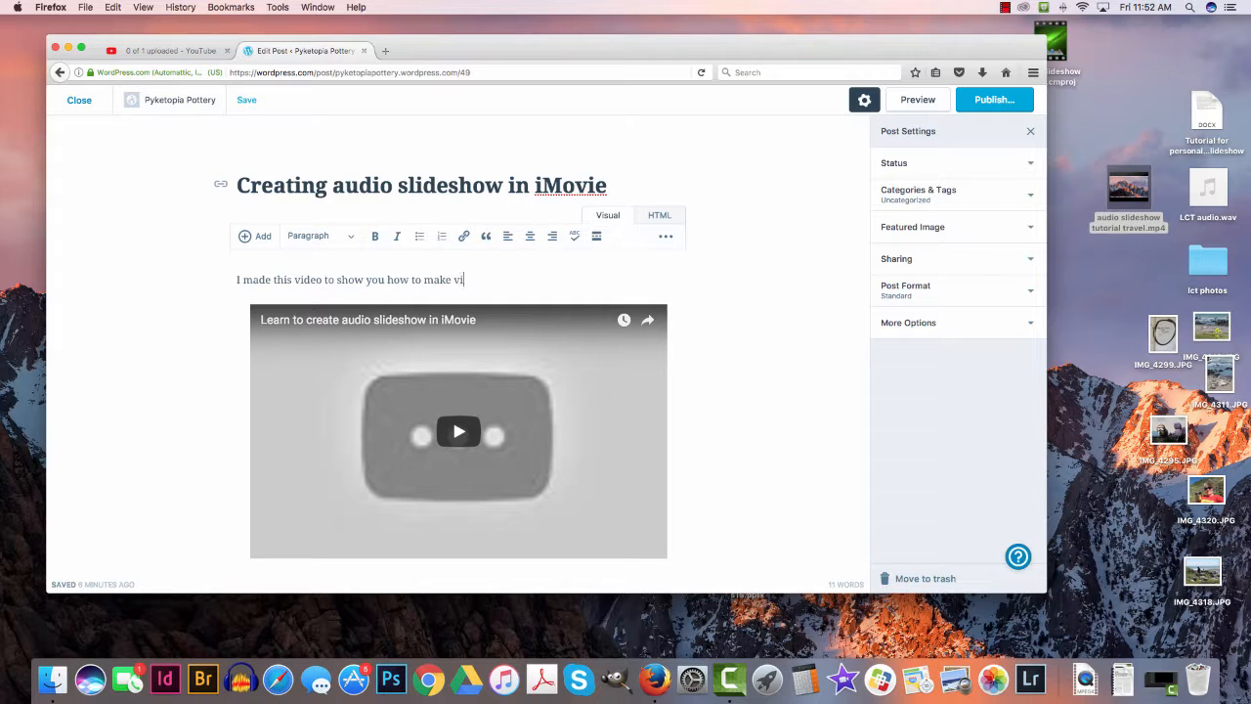
type(" of still photos and an audio soundtract.")
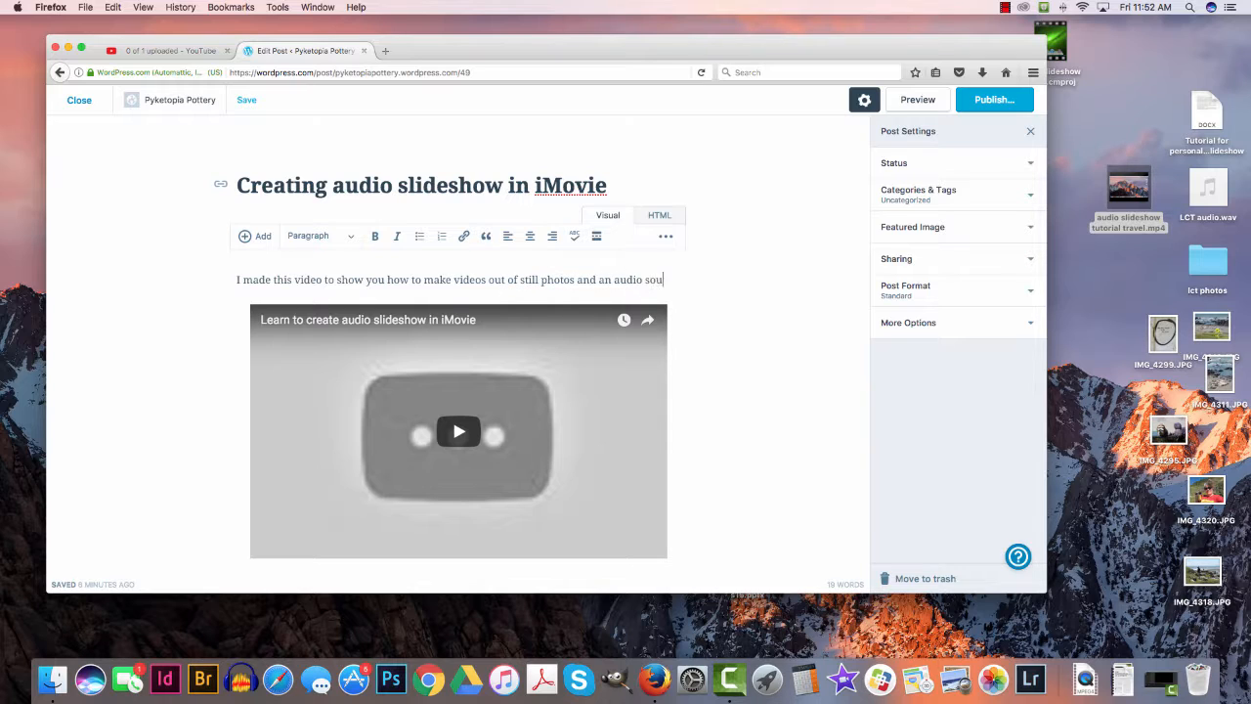
key("BackSpace")
key("BackSpace")
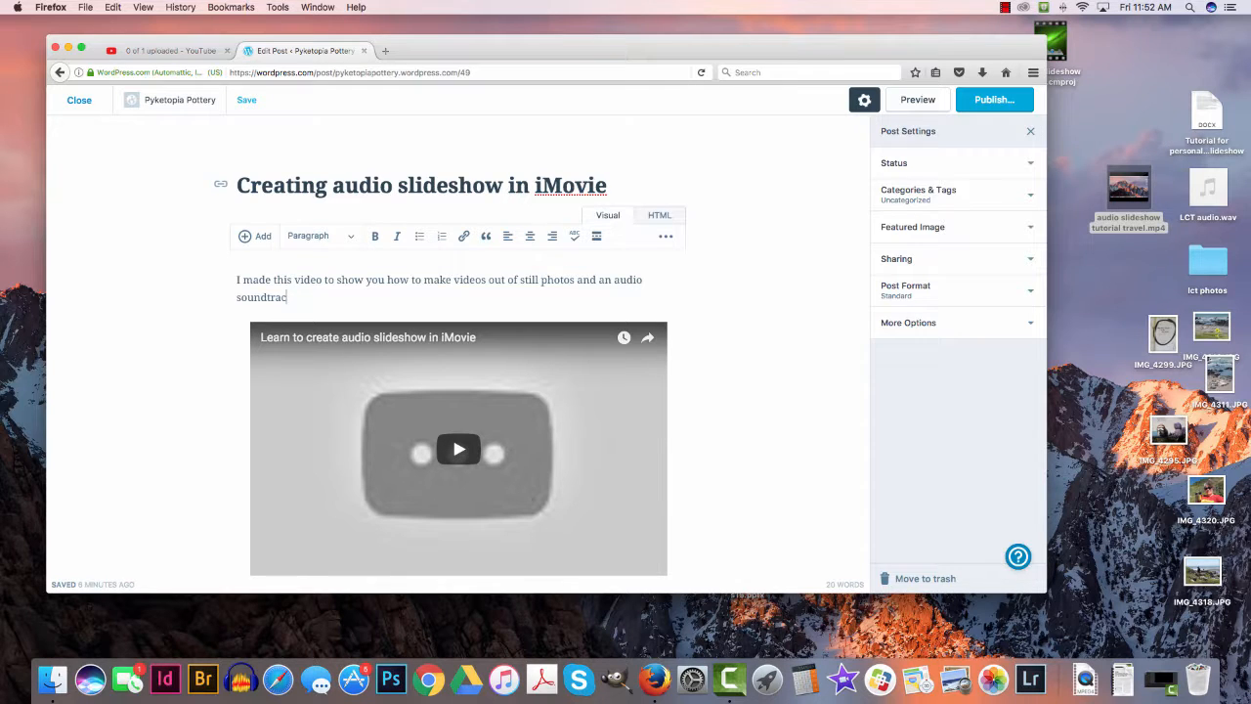
type("k.")
Publish the blog post with the embedded video on the Pyketopia Pottery site
left_click(994, 98)
left_click(992, 99)
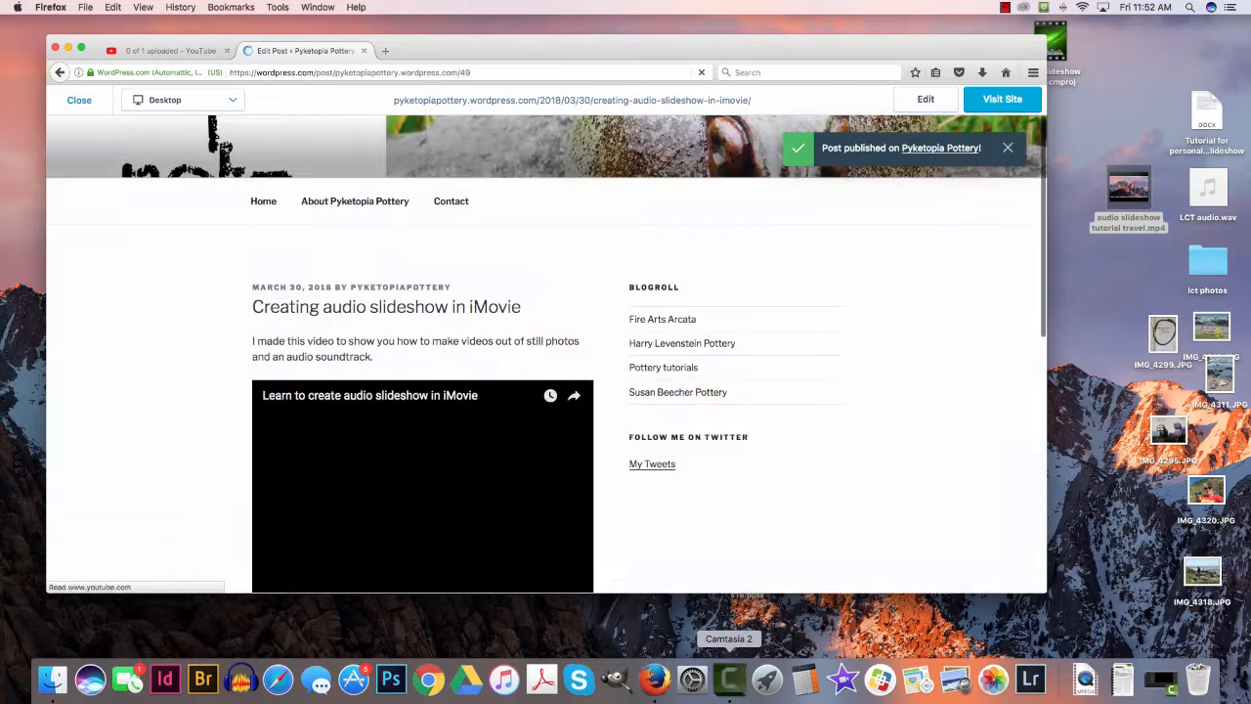
left_click(729, 679)
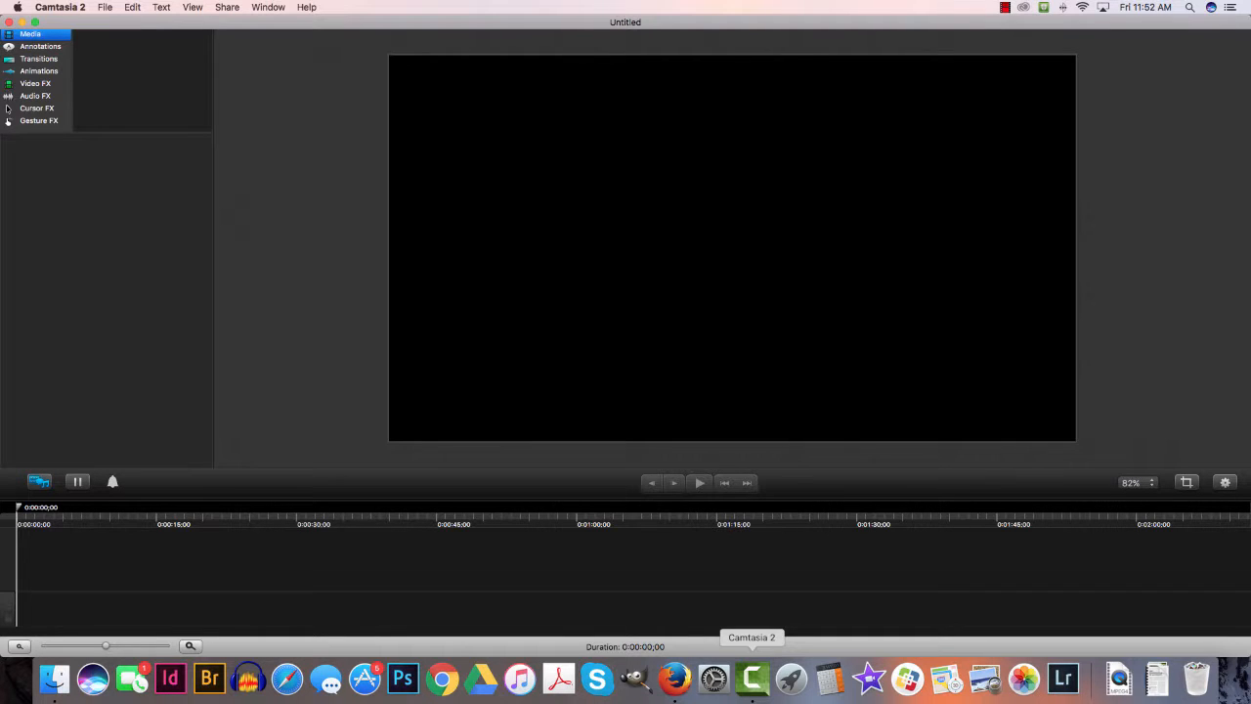